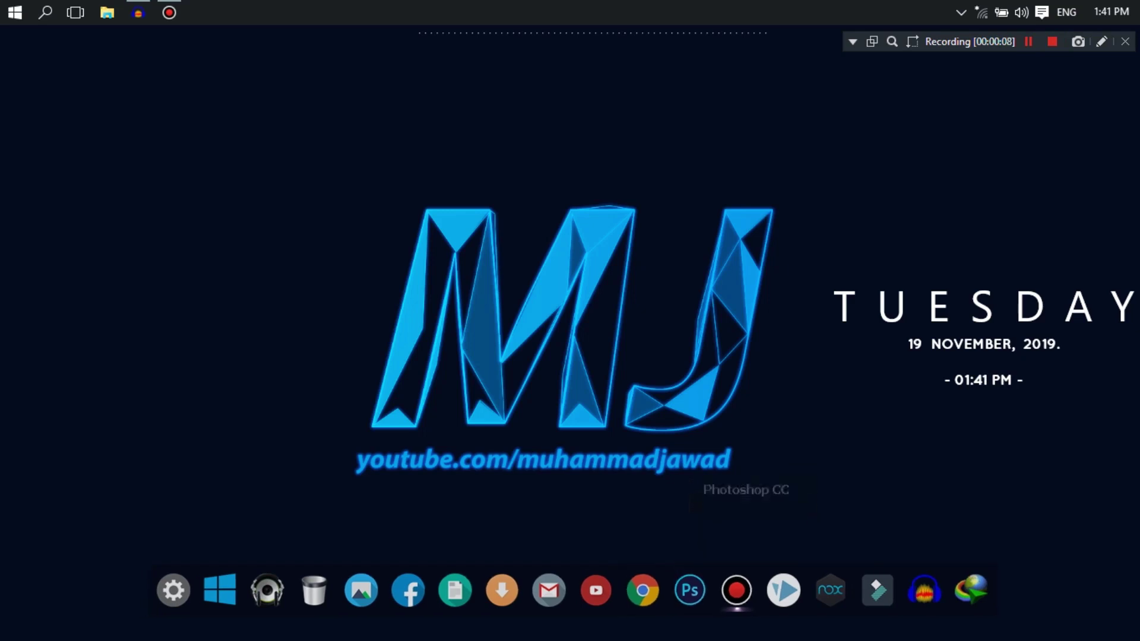
Launch Photoshop CC from the dock, minimize it, and restore its empty workspace.
{"action": "left_click", "coordinate": [690, 590]}
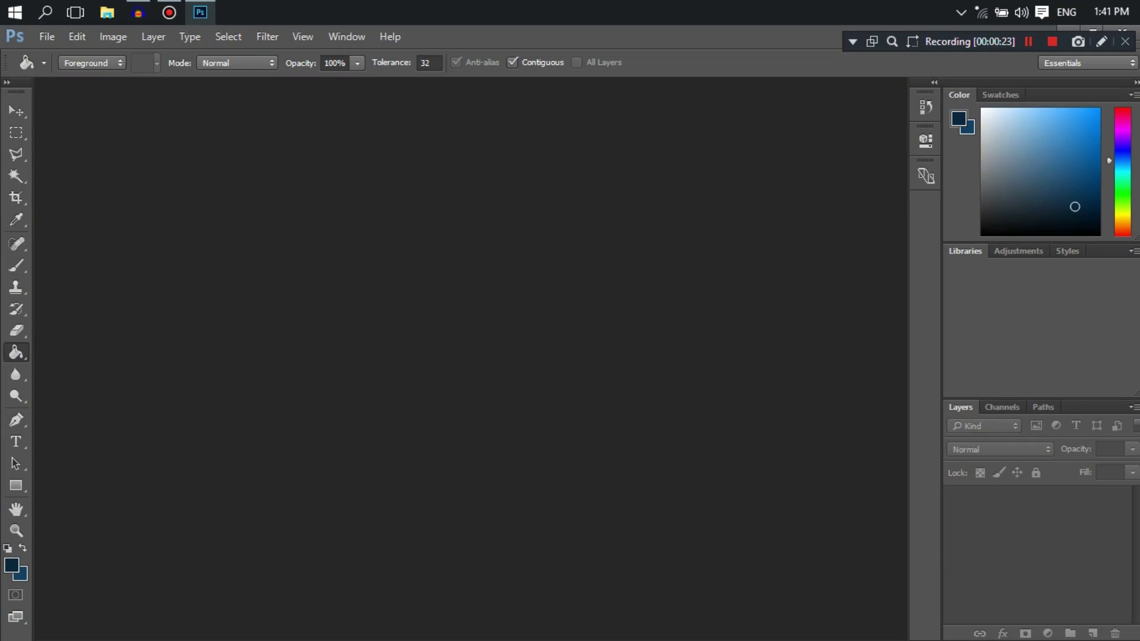
{"action": "key", "text": "super+d"}
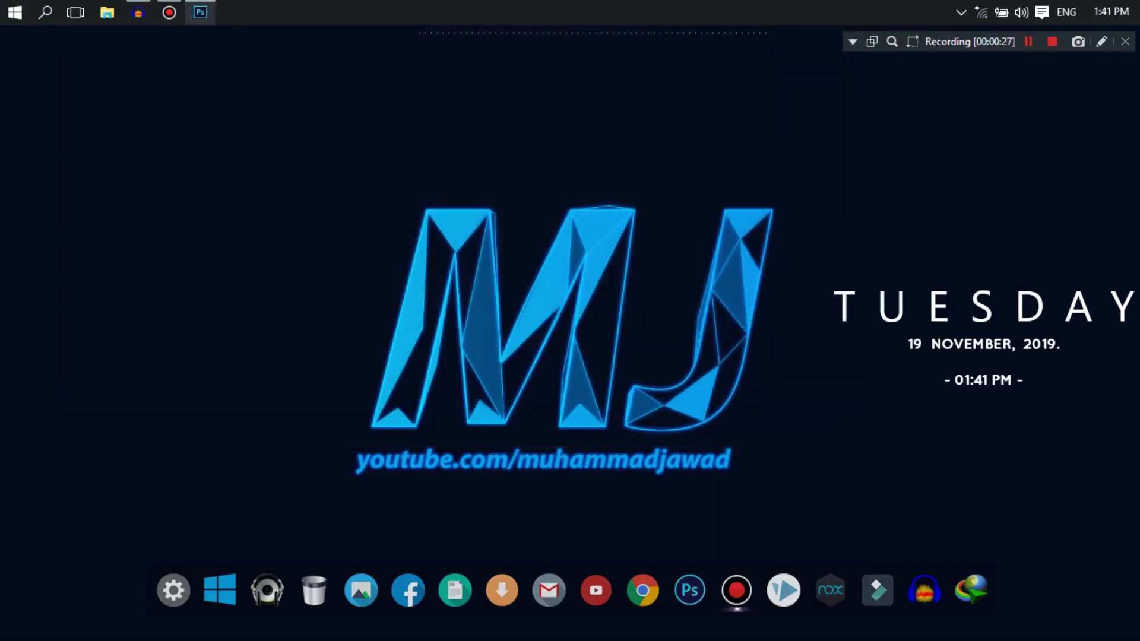
{"action": "left_click", "coordinate": [200, 12]}
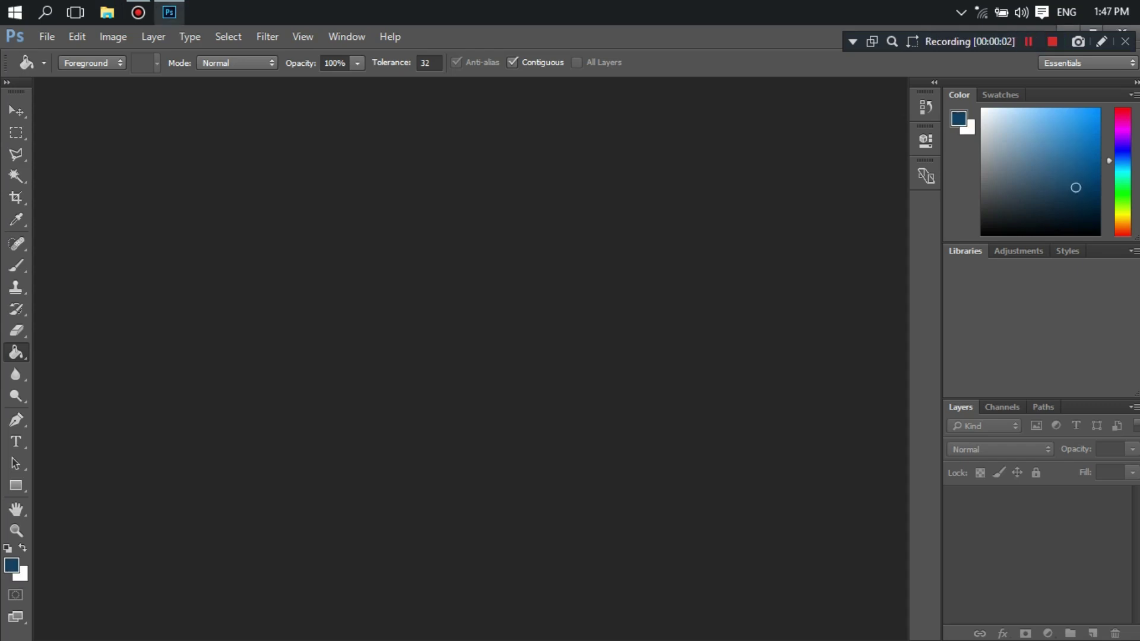
Create a new 1920×1080 document at 300 ppi.
{"action": "key", "text": "ctrl+n"}
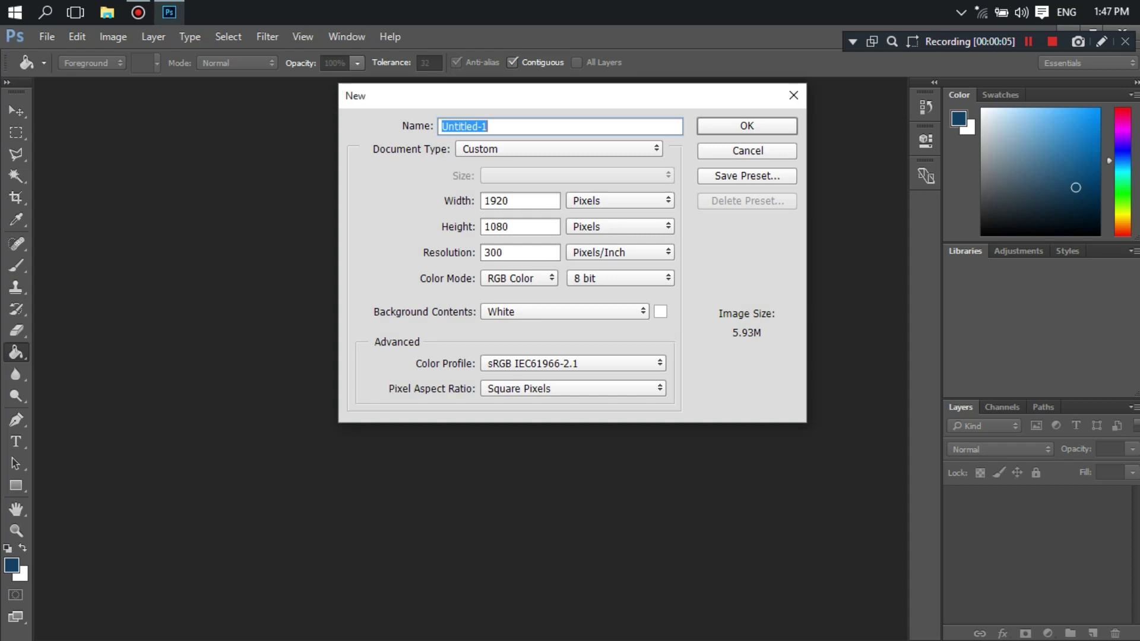
{"action": "key", "text": "Tab"}
{"action": "key", "text": "Tab"}
{"action": "key", "text": "Tab"}
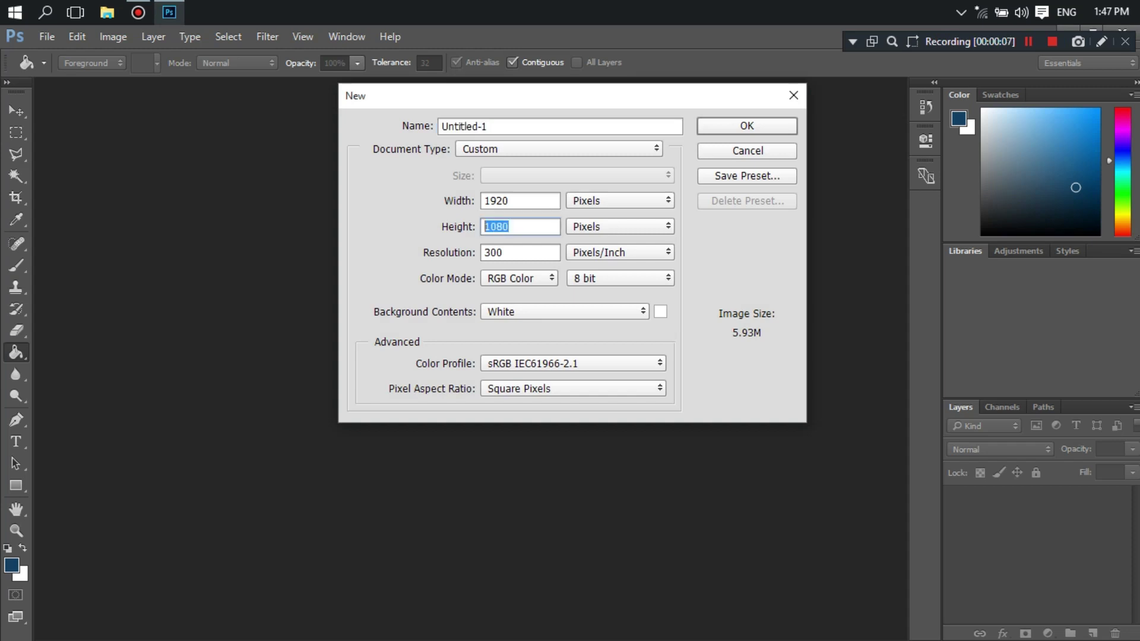
{"action": "key", "text": "shift+Tab"}
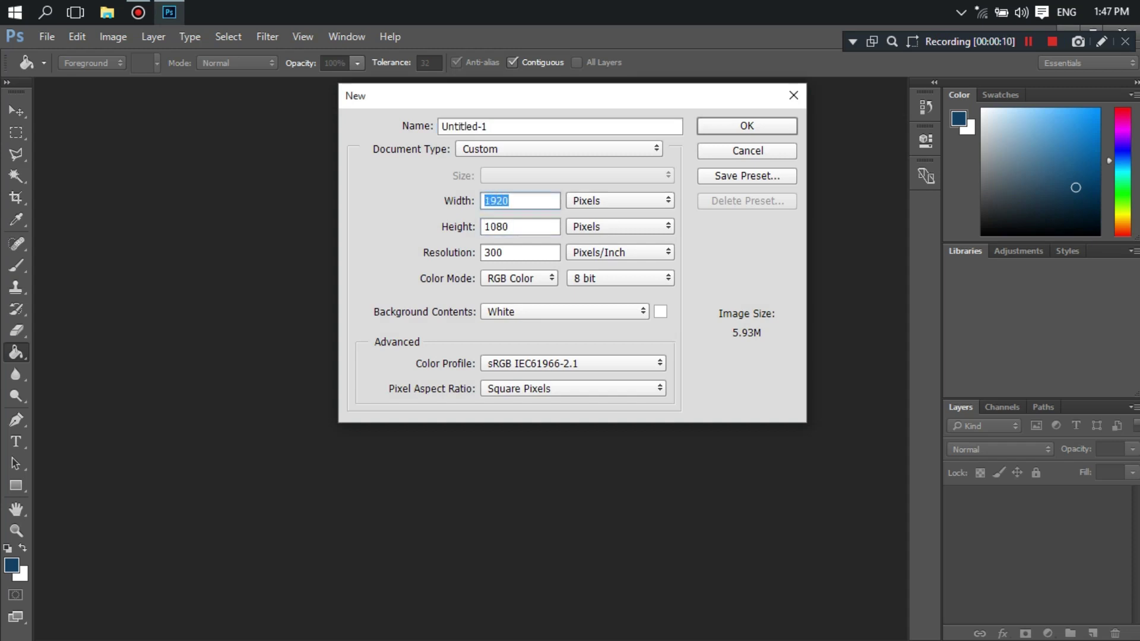
{"action": "key", "text": "Return"}
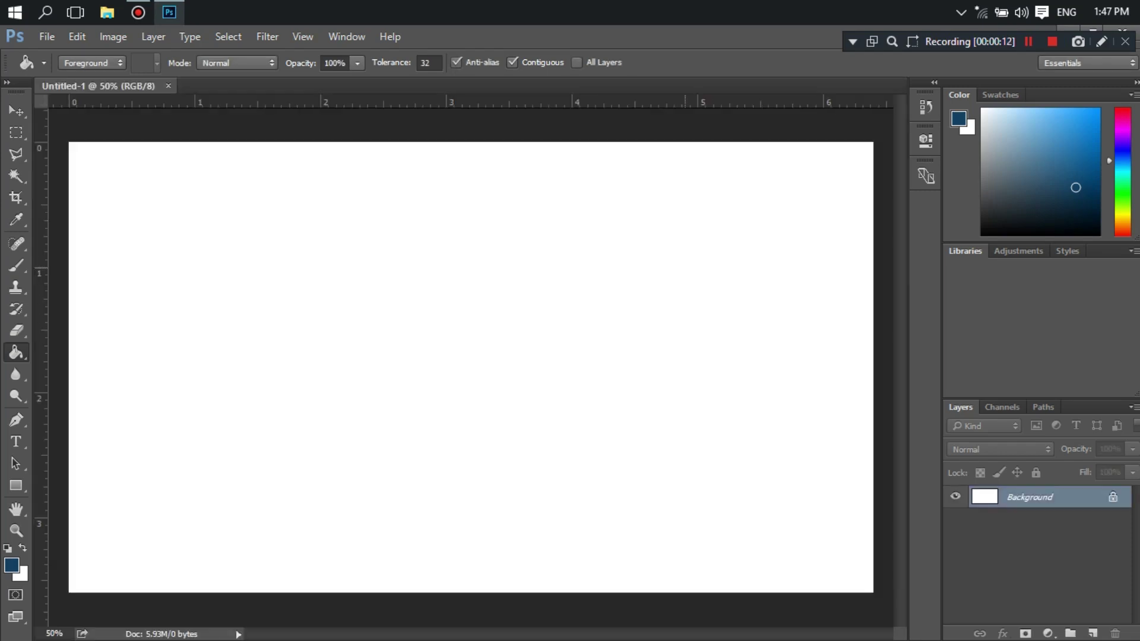
Unlock the background into Layer 0 and set the foreground colour to dark navy #042b47.
{"action": "double_click", "coordinate": [1080, 497]}
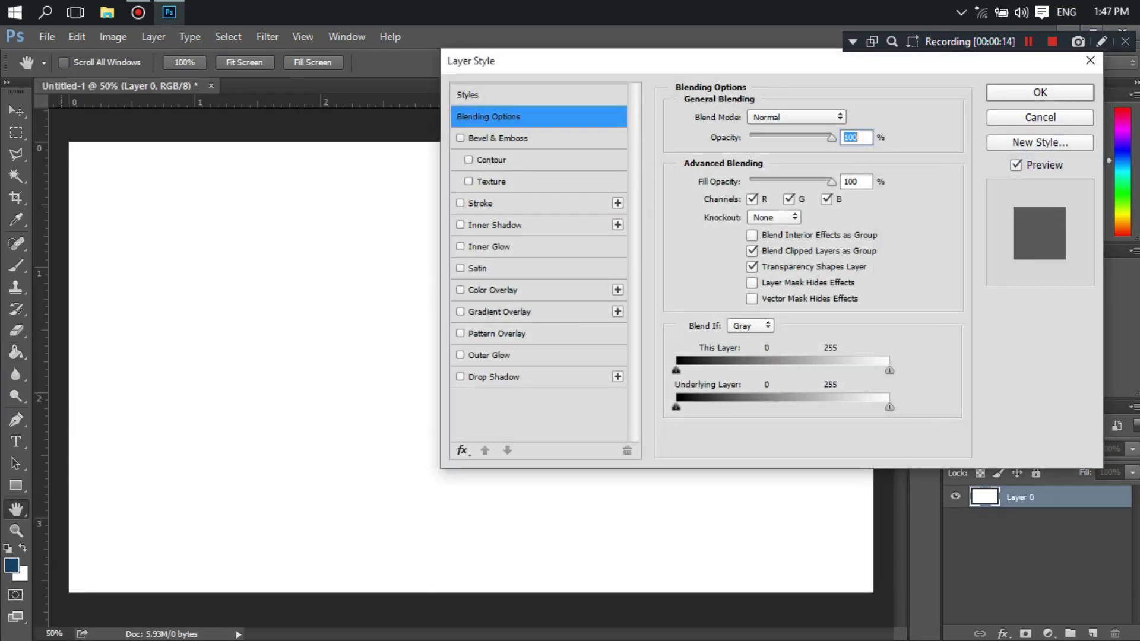
{"action": "left_click", "coordinate": [1040, 117]}
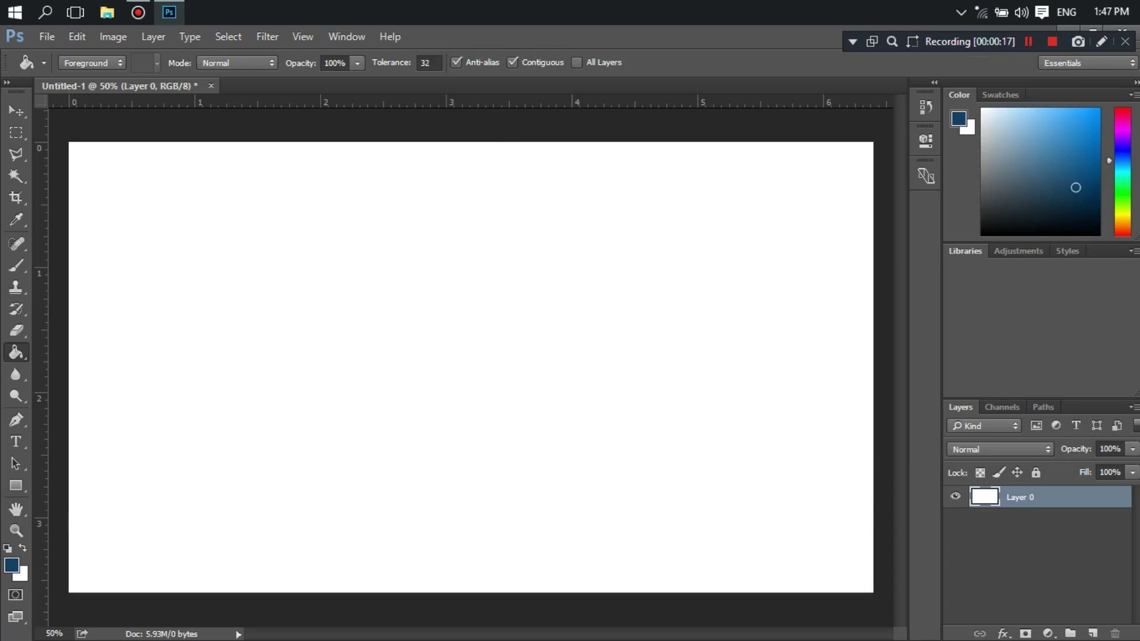
{"action": "left_click", "coordinate": [958, 119]}
{"action": "left_click_drag", "start_coordinate": [815, 275], "coordinate": [843, 295]}
{"action": "left_click", "coordinate": [1030, 135]}
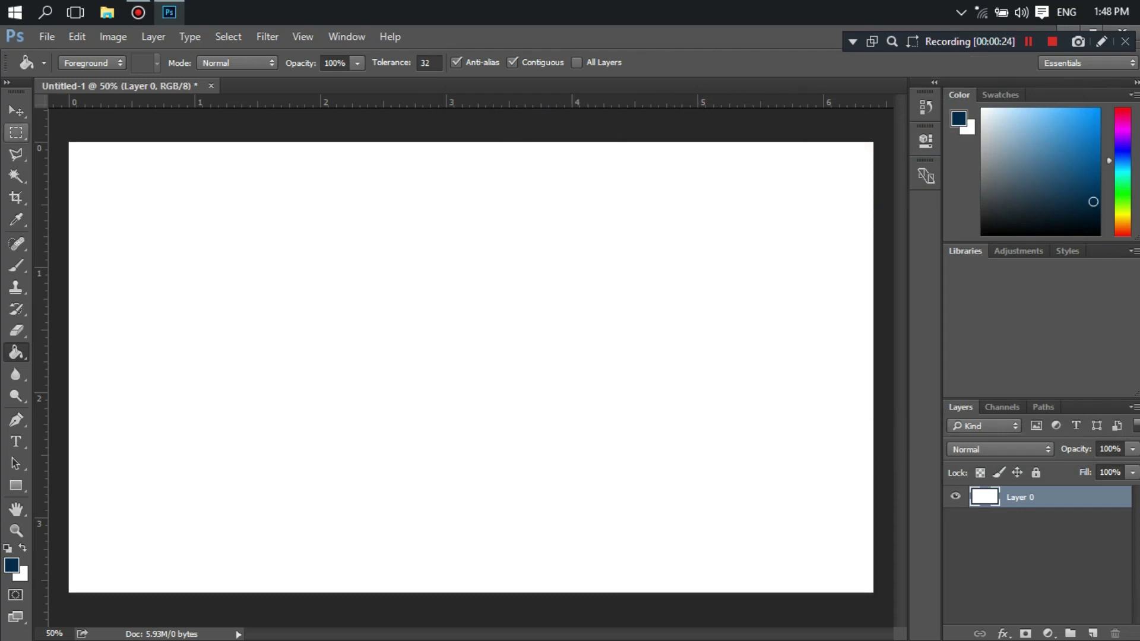
Fill the whole canvas with the navy colour using the Paint Bucket.
{"action": "left_click", "coordinate": [16, 111]}
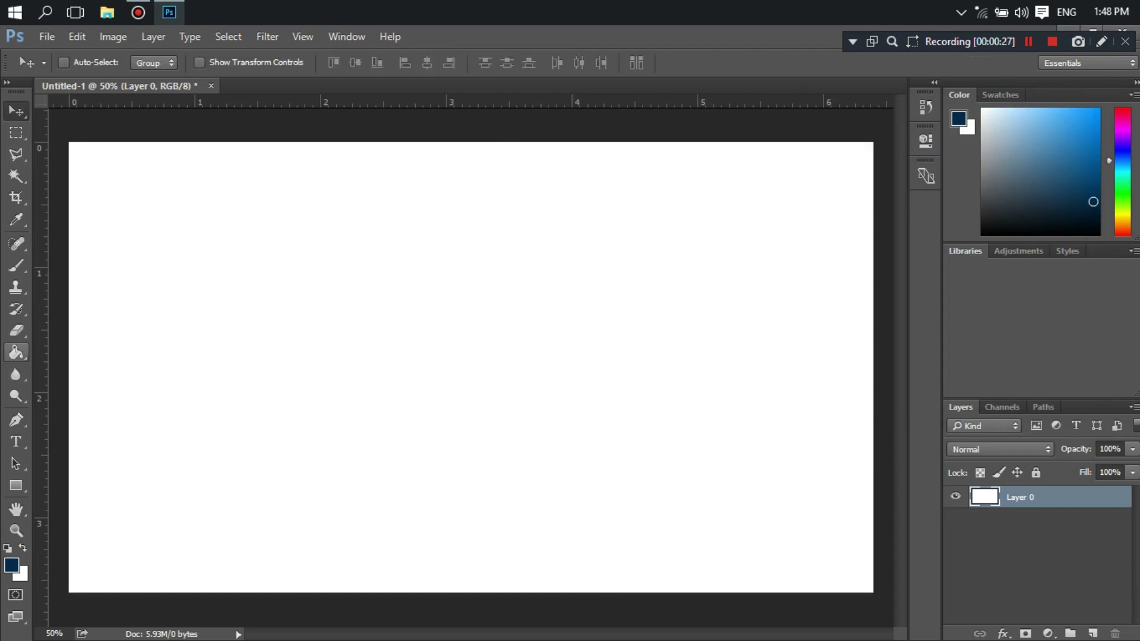
{"action": "left_click", "coordinate": [16, 352]}
{"action": "left_click", "coordinate": [16, 442]}
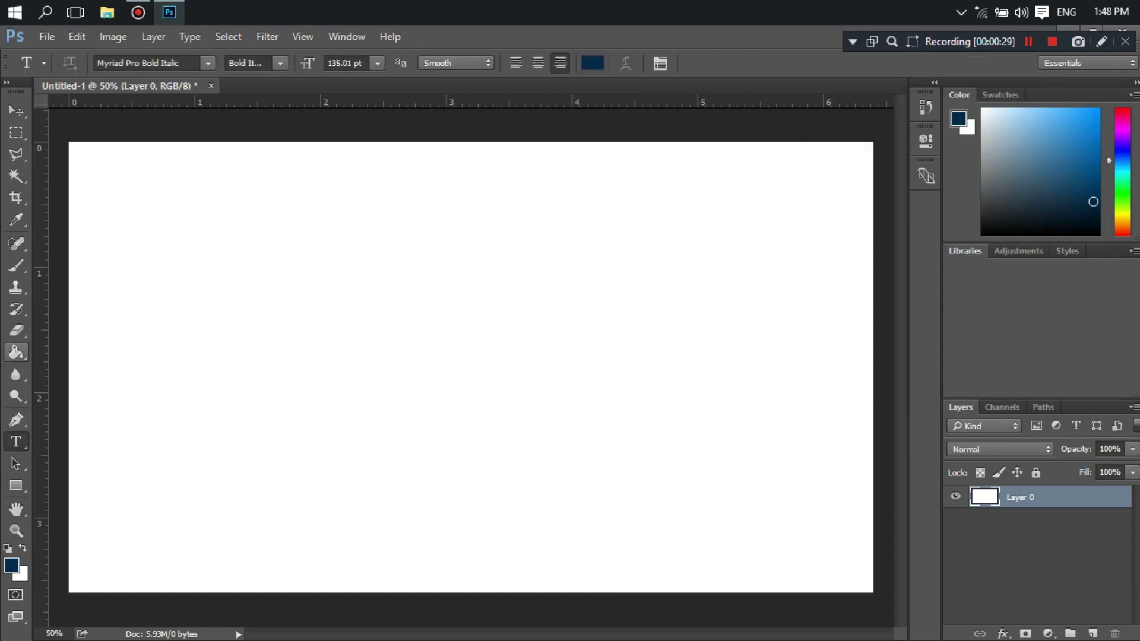
{"action": "left_click", "coordinate": [16, 352]}
{"action": "left_click", "coordinate": [356, 333]}
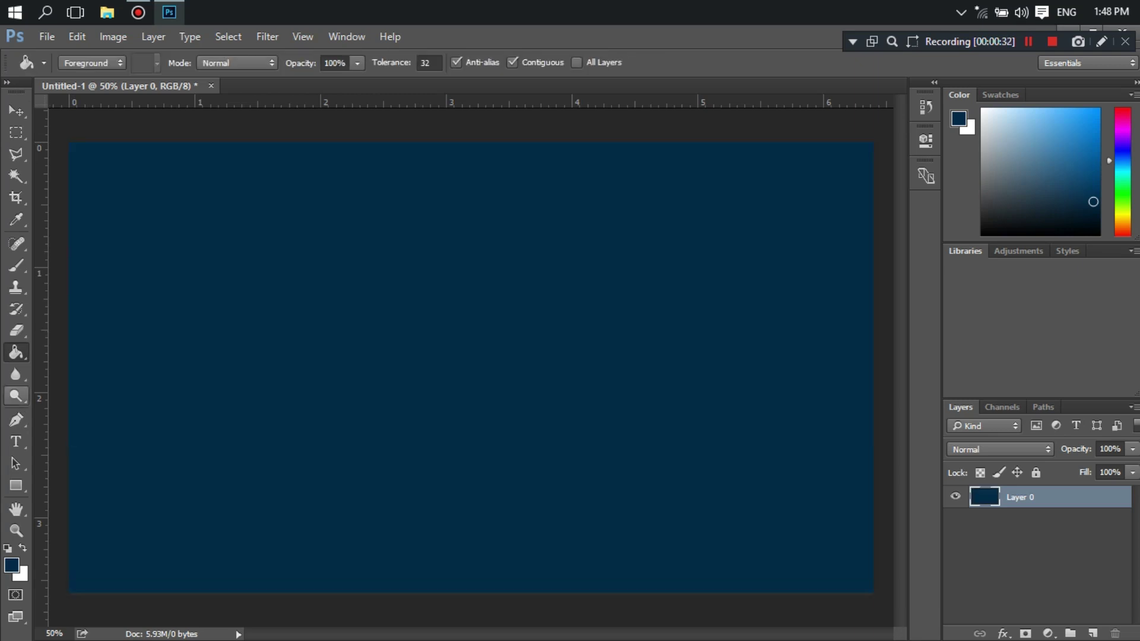
Type white 'MJ' text, centre it on the canvas, and add an empty layer above.
{"action": "key", "text": "t"}
{"action": "key", "text": "x"}
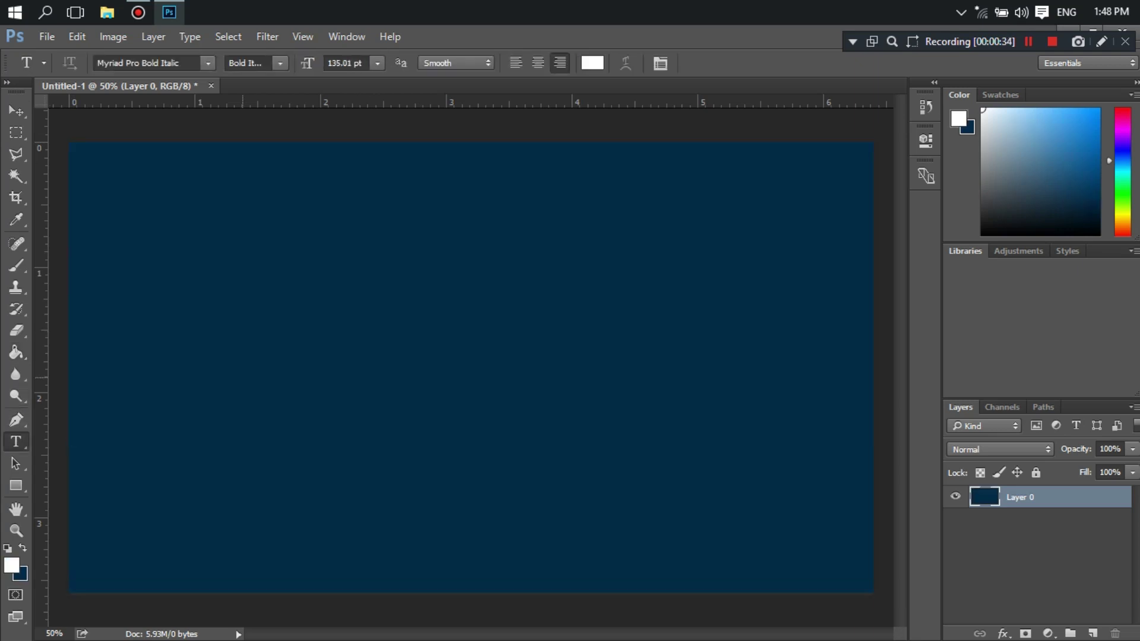
{"action": "left_click", "coordinate": [242, 377]}
{"action": "type", "text": "MJ"}
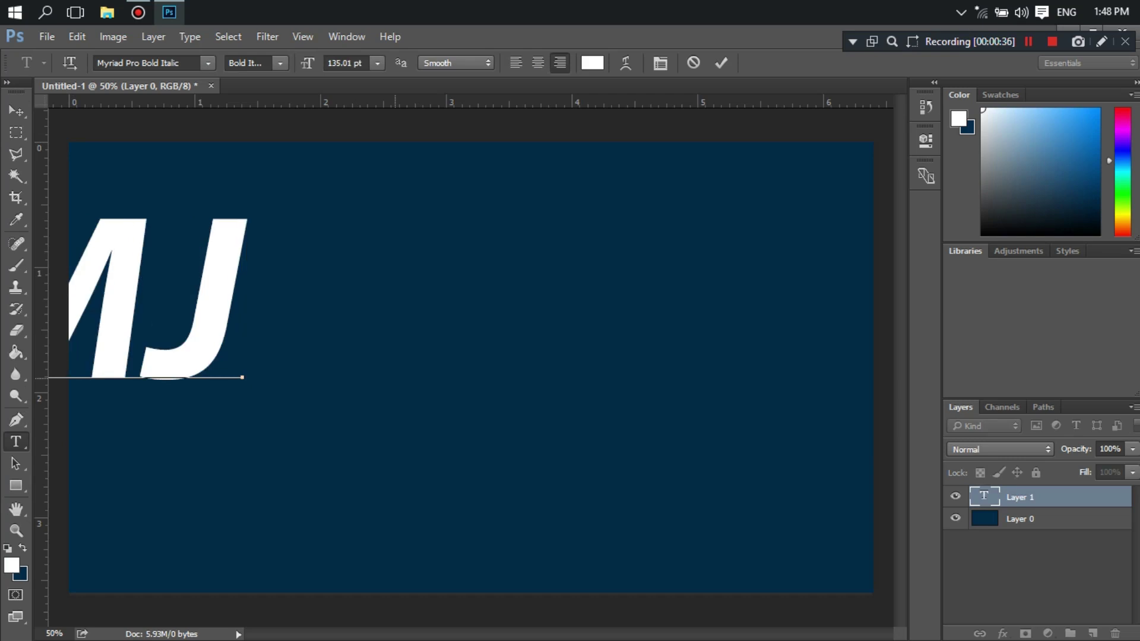
{"action": "left_click_drag", "start_coordinate": [242, 377], "coordinate": [601, 438]}
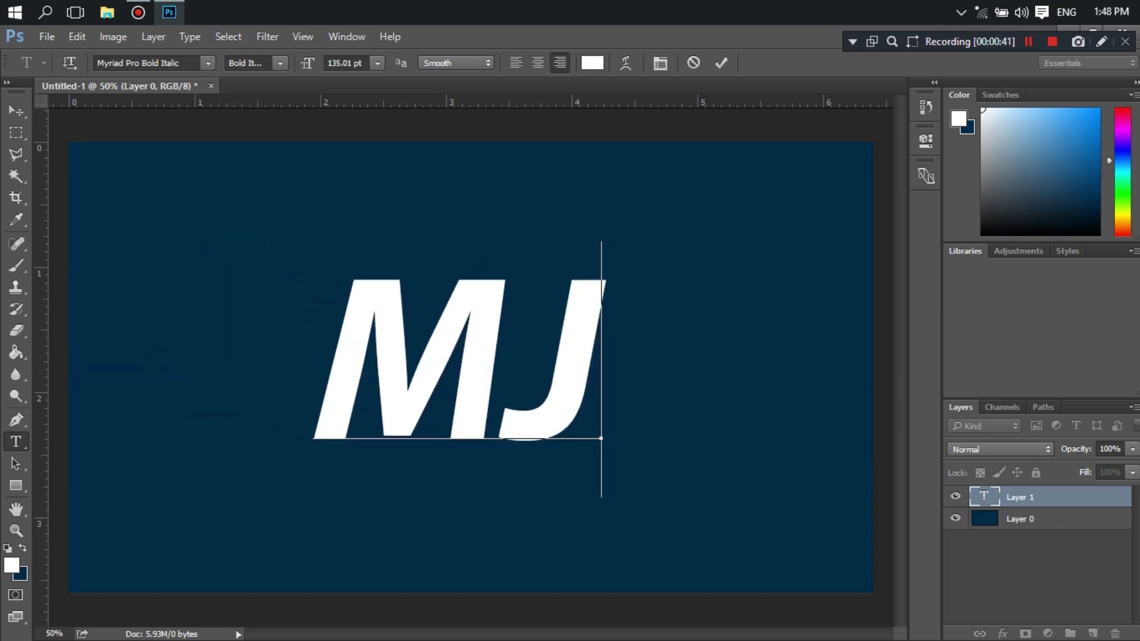
{"action": "left_click", "coordinate": [16, 110]}
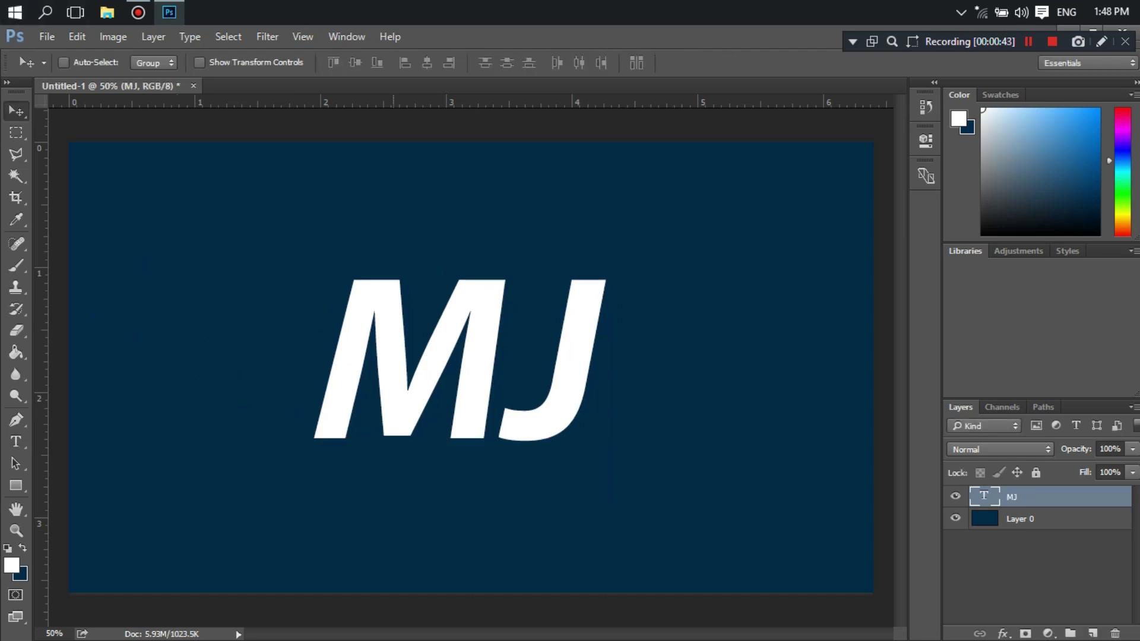
{"action": "left_click_drag", "start_coordinate": [472, 297], "coordinate": [483, 305]}
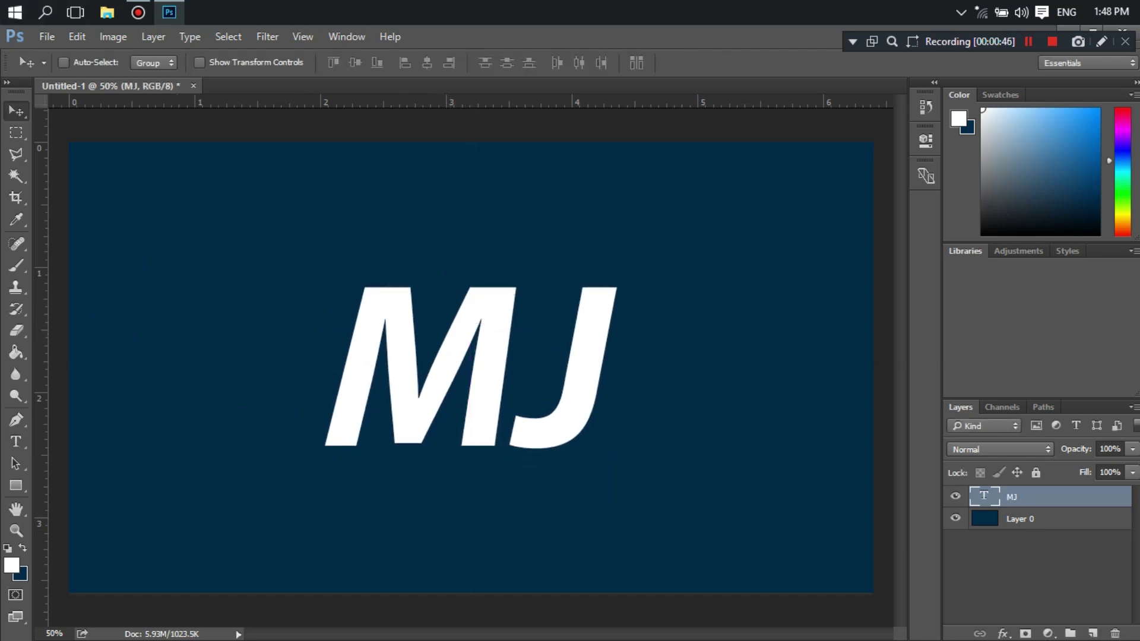
{"action": "left_click", "coordinate": [1092, 633]}
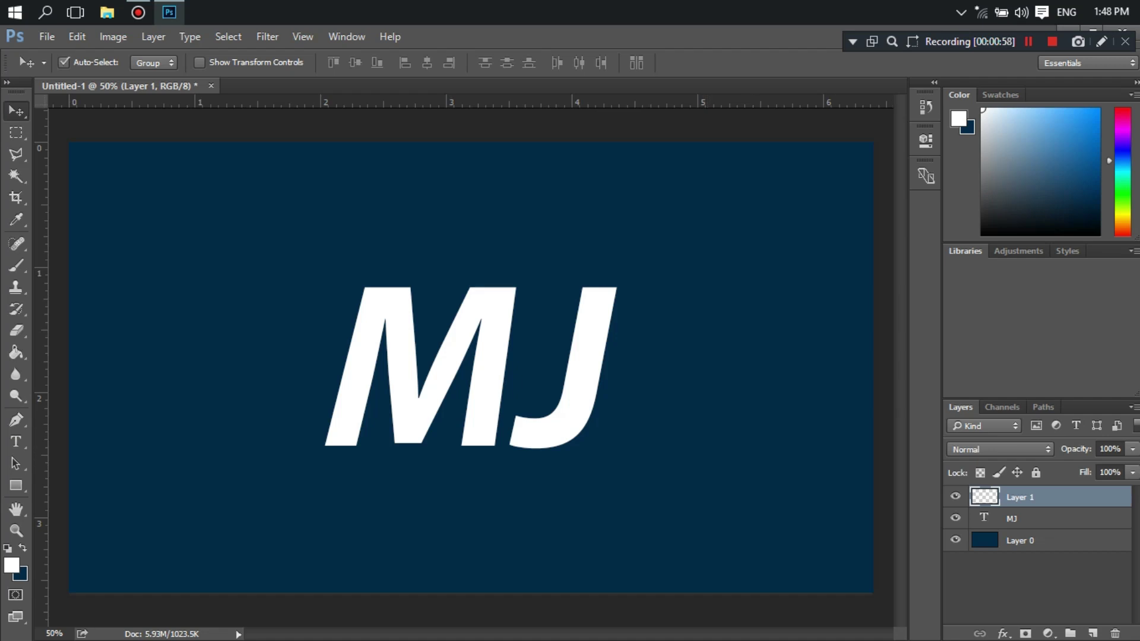
Stroke the MJ letter selection with a 2 px white line, deselect, and hide the text layer.
{"action": "left_click", "coordinate": [63, 61]}
{"action": "left_click", "coordinate": [983, 518], "text": "ctrl"}
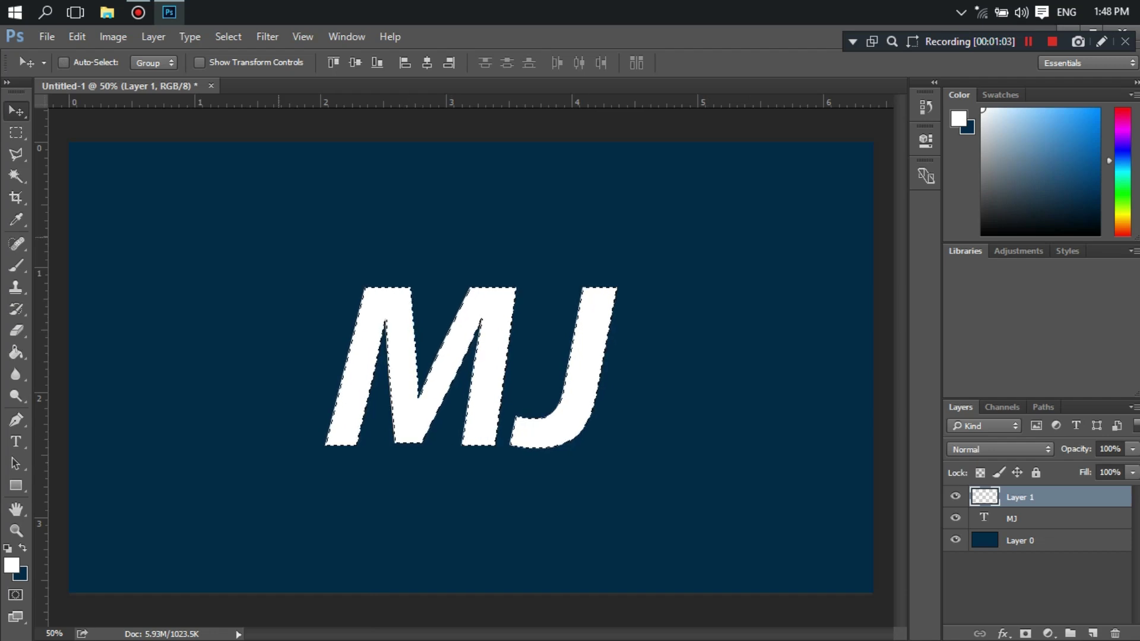
{"action": "left_click", "coordinate": [16, 132]}
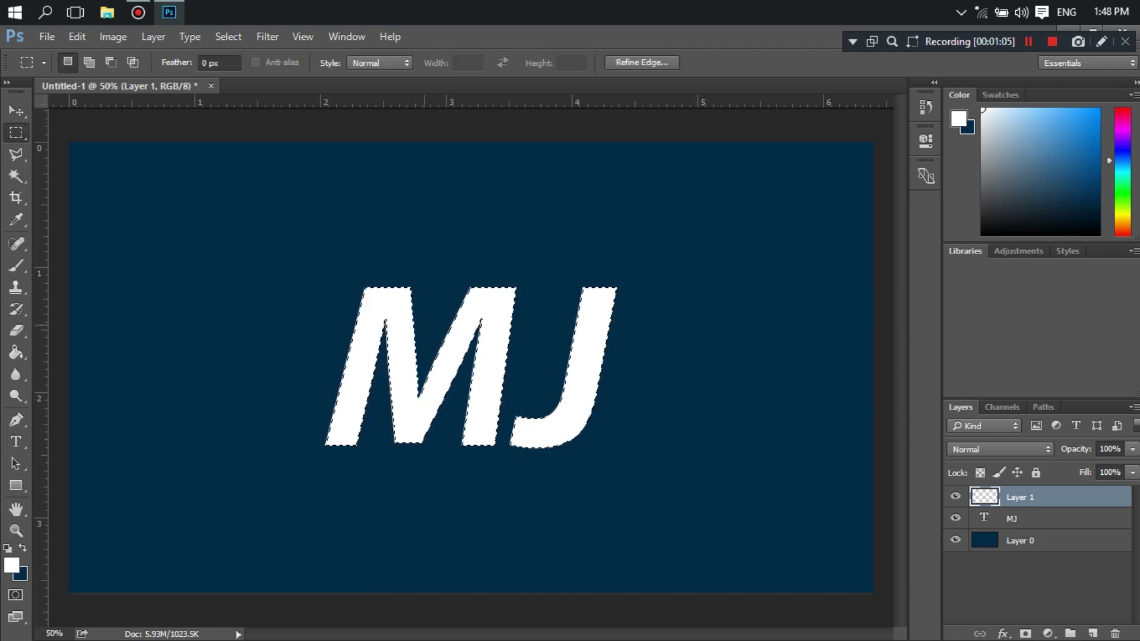
{"action": "right_click", "coordinate": [424, 325]}
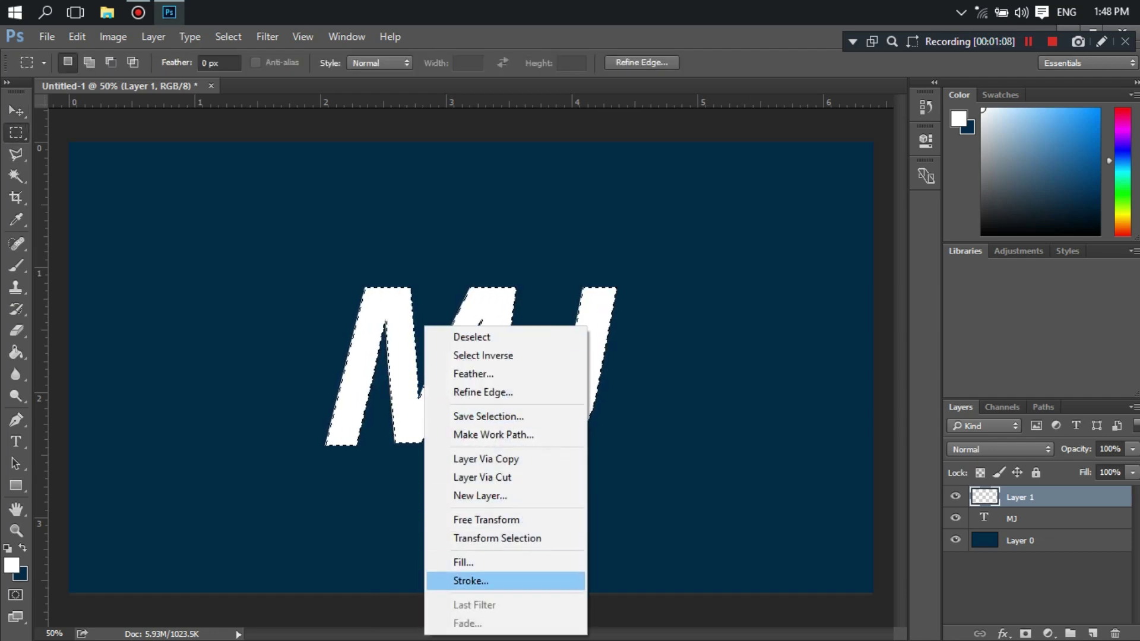
{"action": "left_click", "coordinate": [471, 581]}
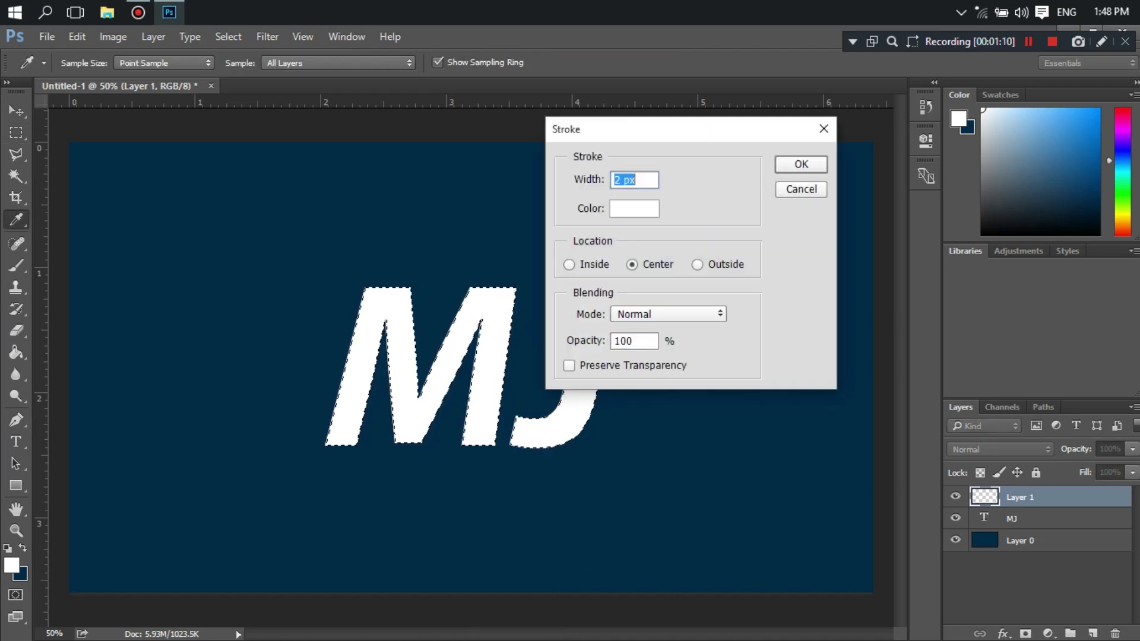
{"action": "double_click", "coordinate": [617, 180]}
{"action": "key", "text": "Return"}
{"action": "key", "text": "m"}
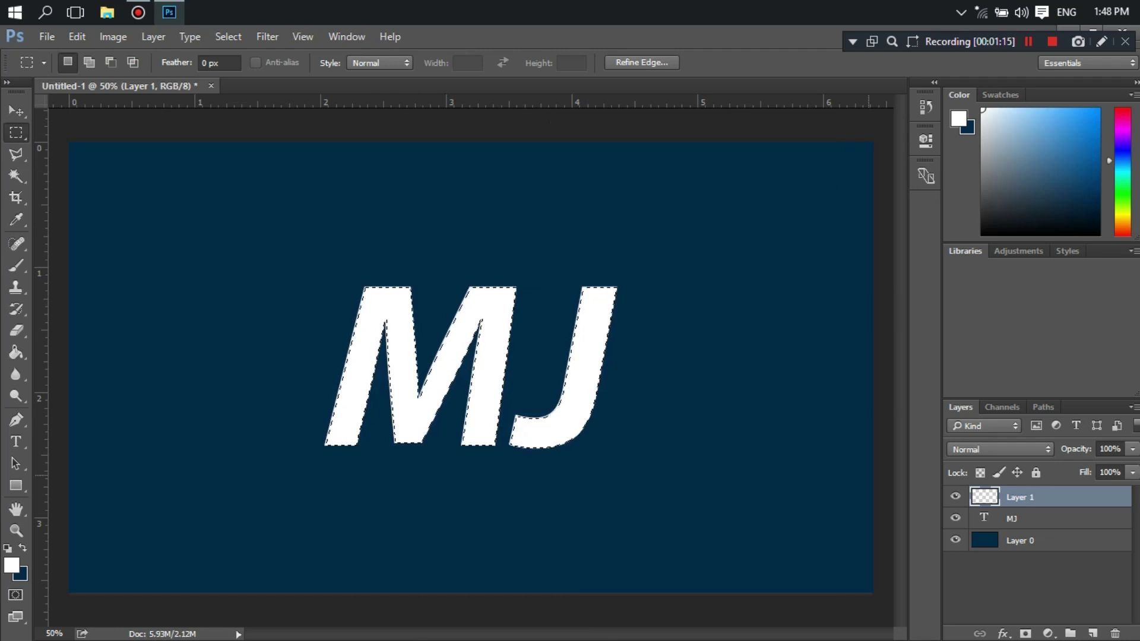
{"action": "key", "text": "ctrl+d"}
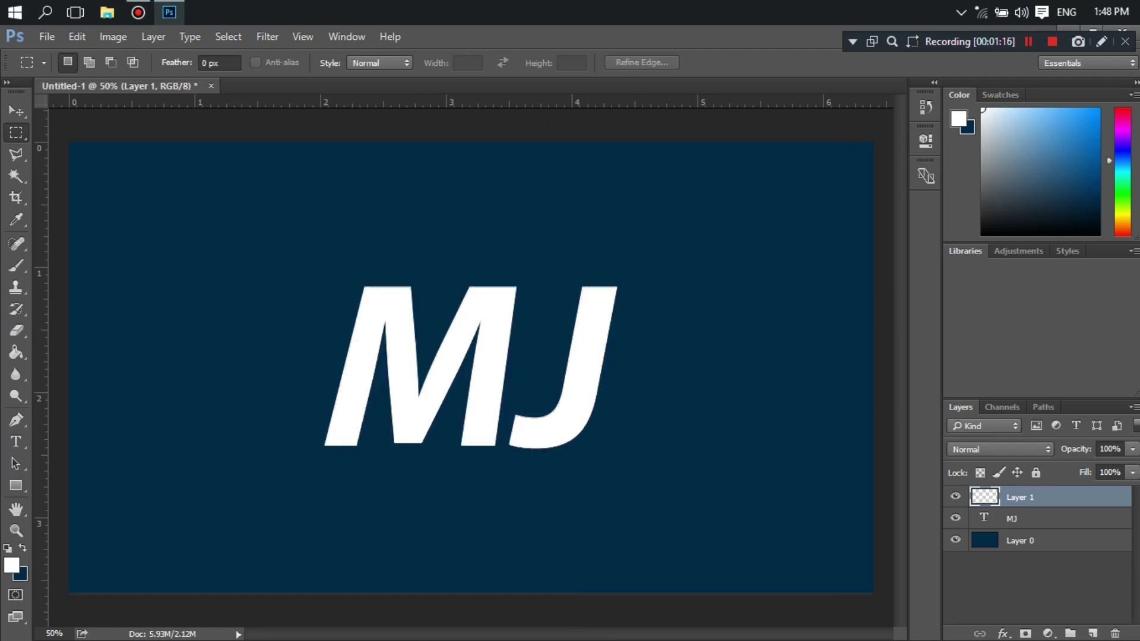
{"action": "left_click", "coordinate": [955, 517]}
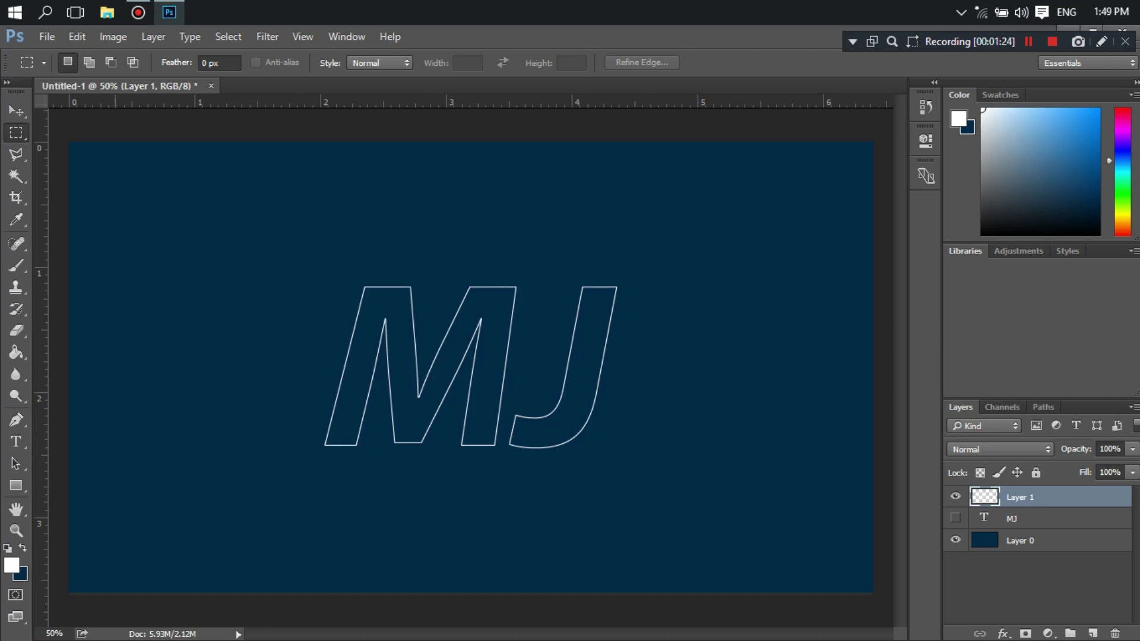
{"action": "key", "text": "v"}
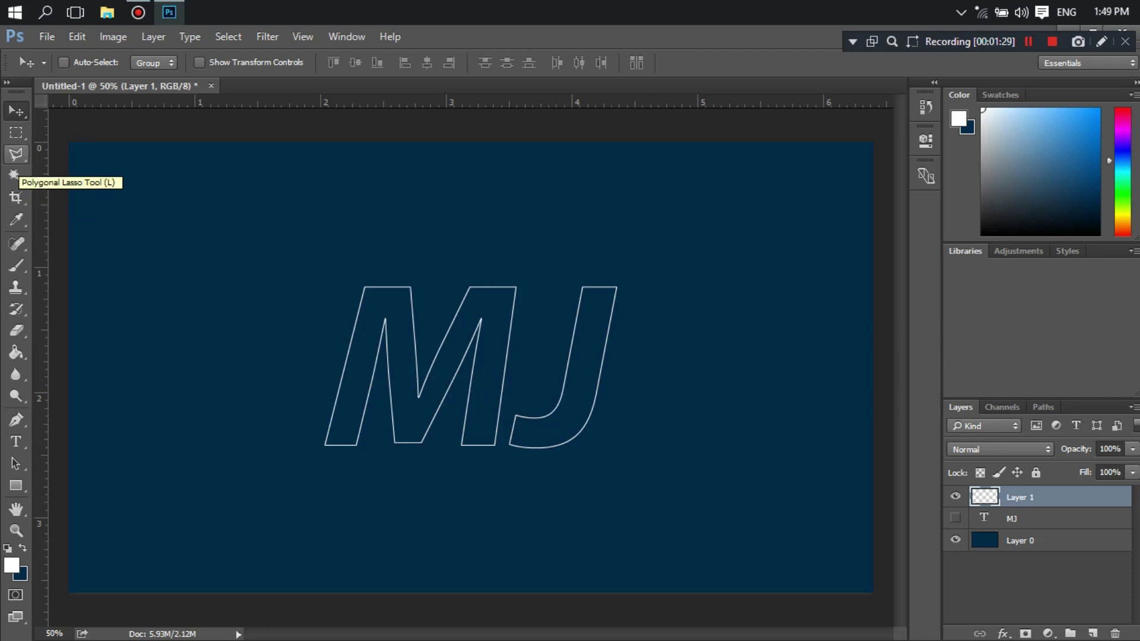
With the Polygonal Lasso, trace facet points from the M's bottom-left corner up to its top.
{"action": "left_click", "coordinate": [16, 155]}
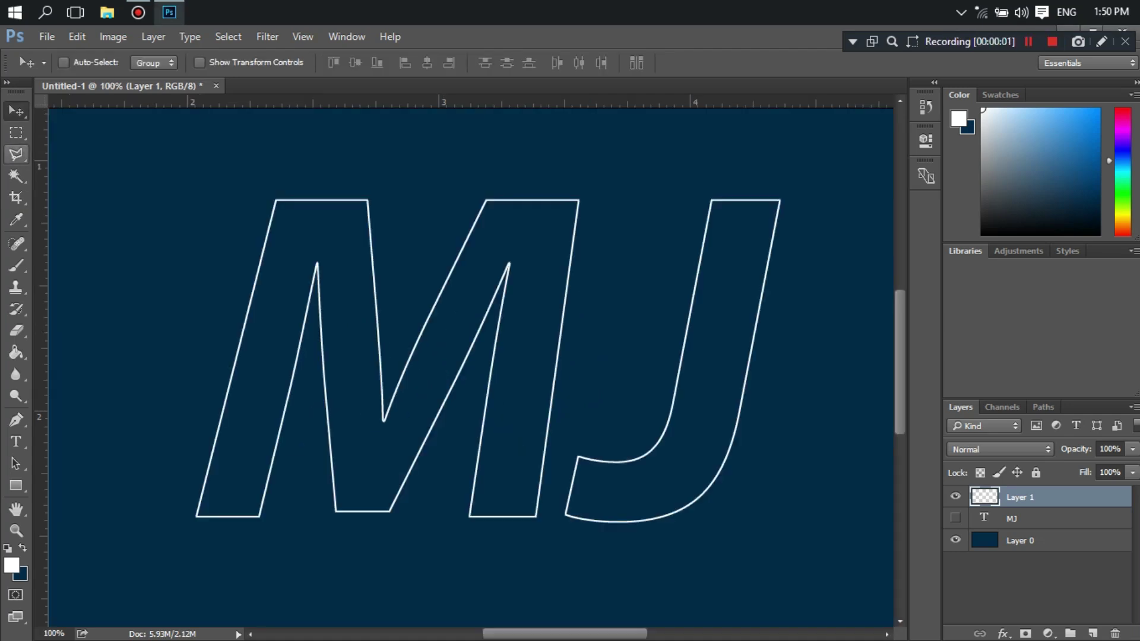
{"action": "left_click", "coordinate": [16, 155]}
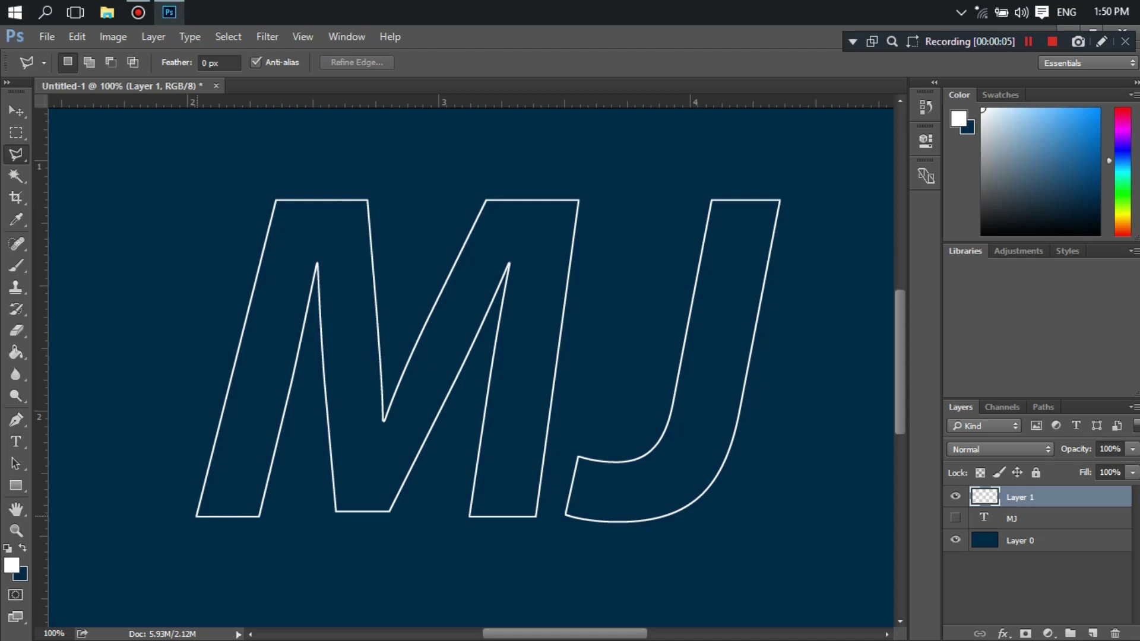
{"action": "left_click", "coordinate": [198, 516]}
{"action": "left_click", "coordinate": [256, 451]}
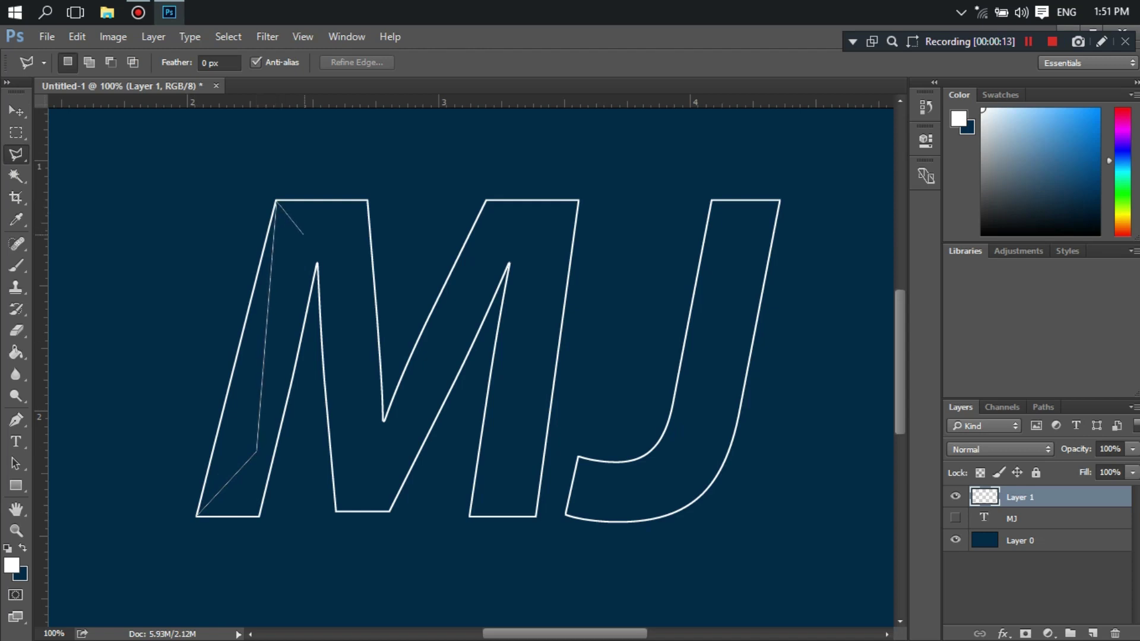
{"action": "left_click", "coordinate": [302, 235]}
{"action": "left_click", "coordinate": [366, 202]}
Continue the facet trace through the M's lower middle to its inner corner.
{"action": "left_click", "coordinate": [336, 289]}
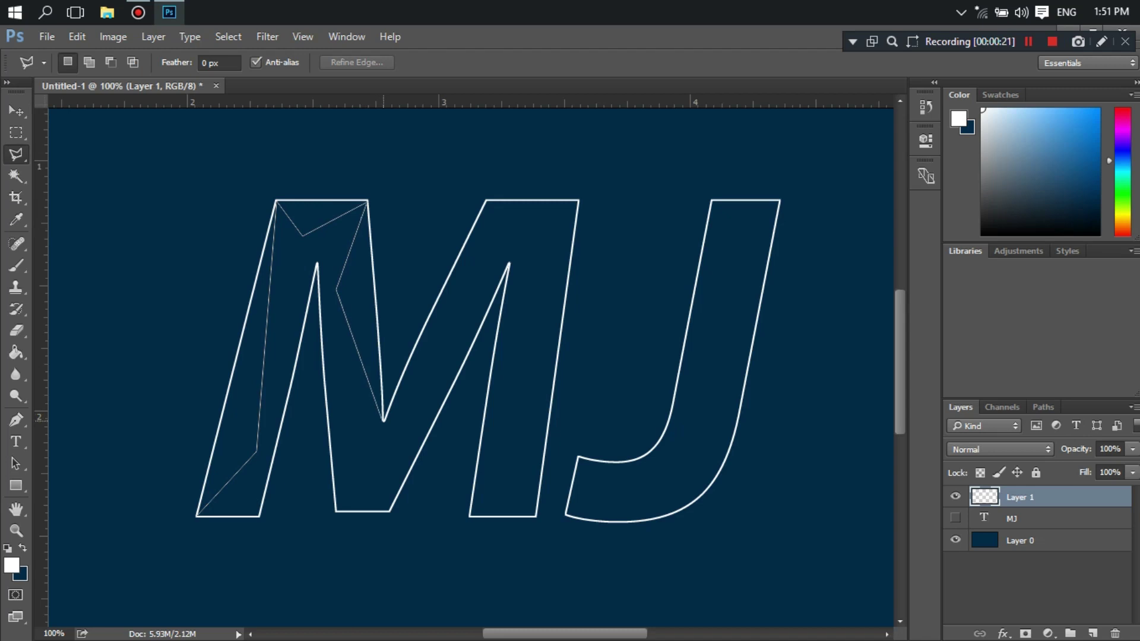
{"action": "left_click", "coordinate": [383, 420]}
{"action": "left_click", "coordinate": [337, 509]}
{"action": "left_click", "coordinate": [389, 511]}
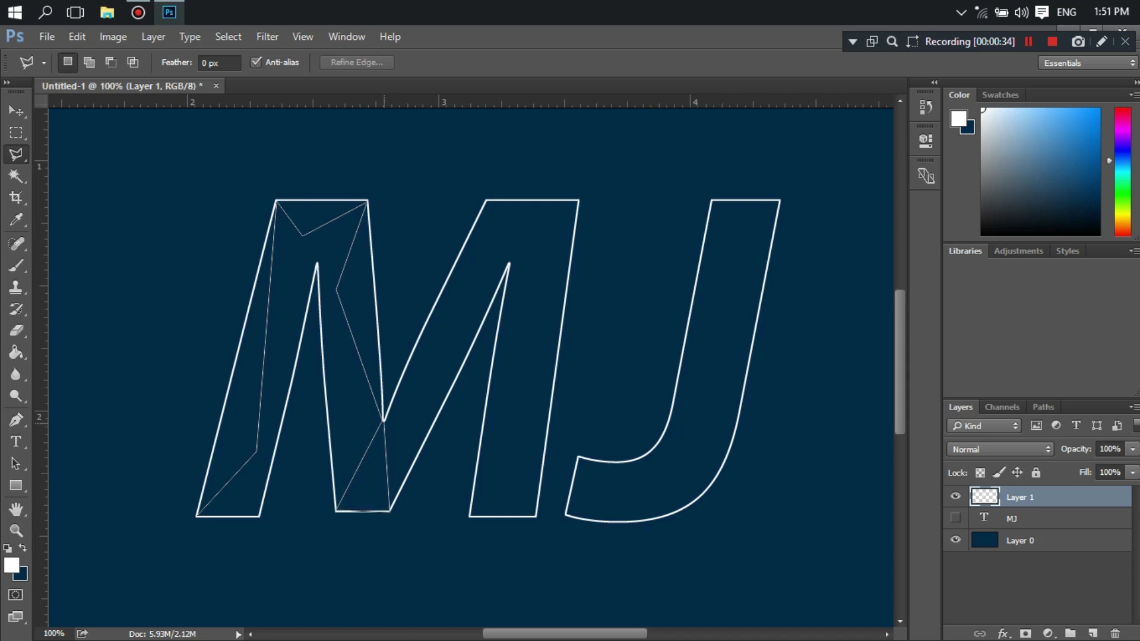
{"action": "left_click", "coordinate": [383, 421]}
{"action": "left_click", "coordinate": [509, 264]}
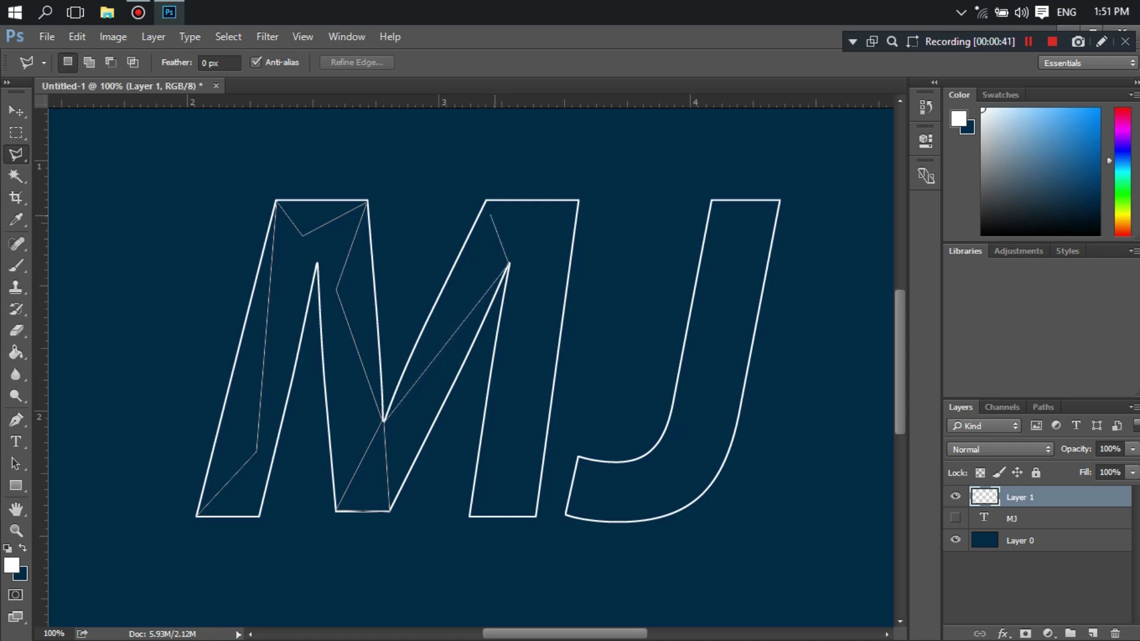
Trace facets across the M's top, right leg and apex, closing back at the bottom-left start.
{"action": "left_click", "coordinate": [487, 200]}
{"action": "left_click", "coordinate": [577, 201]}
{"action": "left_click", "coordinate": [509, 264]}
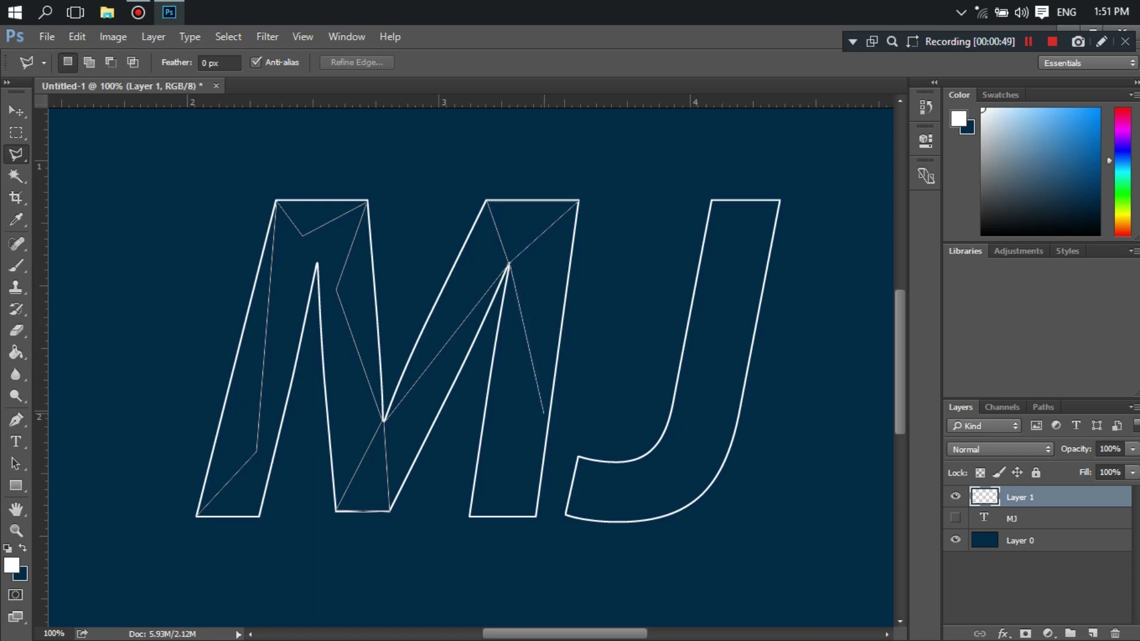
{"action": "left_click", "coordinate": [548, 421]}
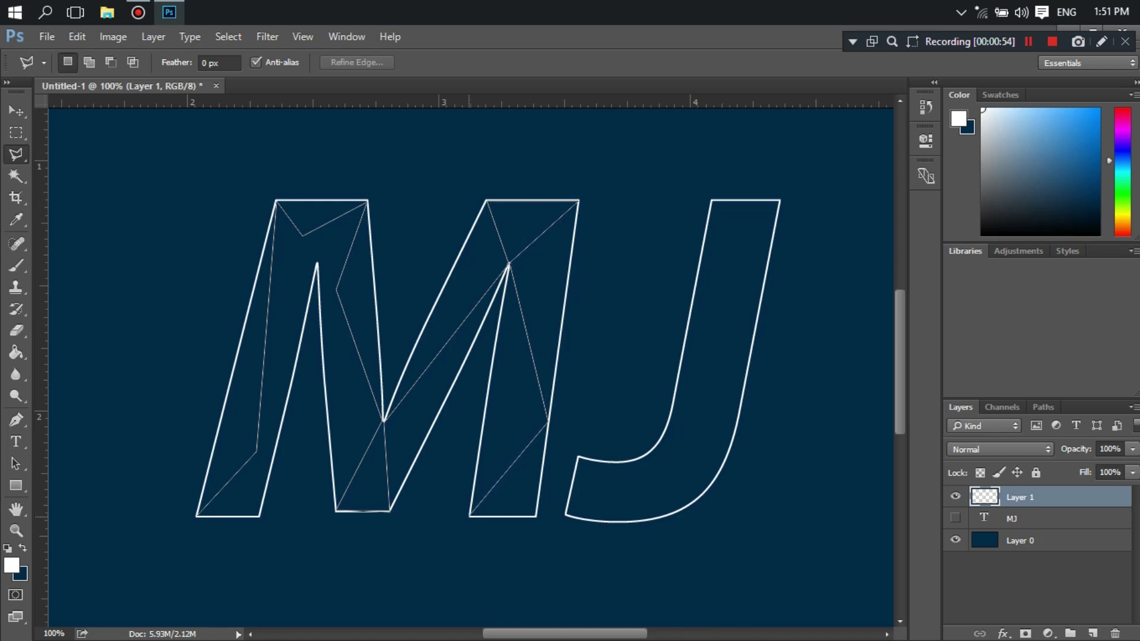
{"action": "left_click", "coordinate": [470, 517]}
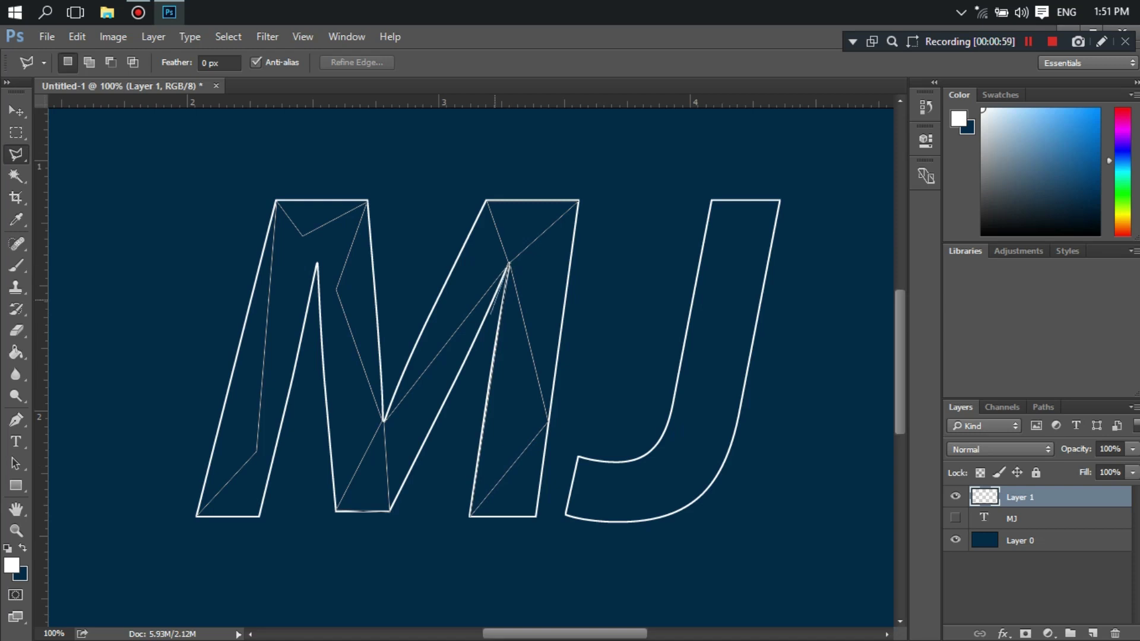
{"action": "left_click", "coordinate": [509, 266]}
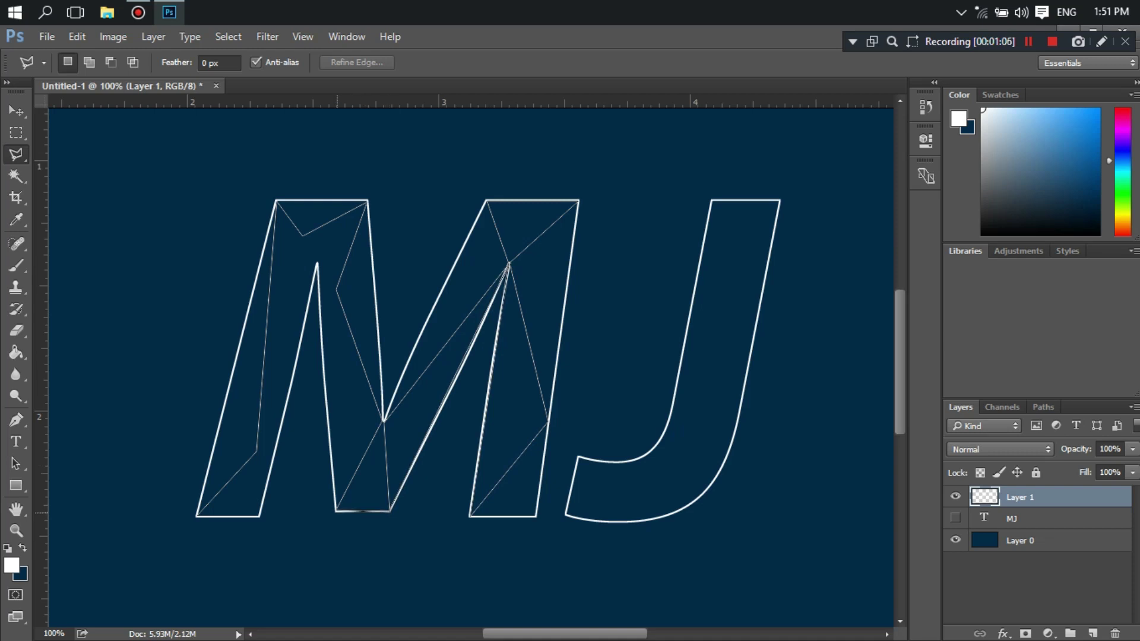
{"action": "left_click", "coordinate": [336, 511]}
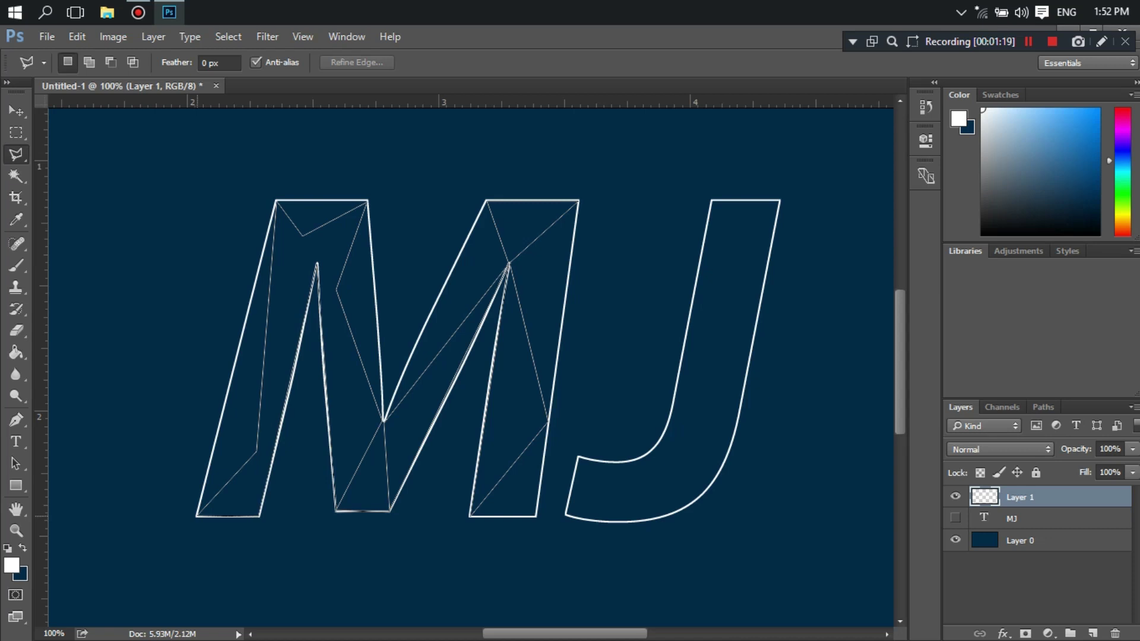
{"action": "left_click", "coordinate": [197, 516]}
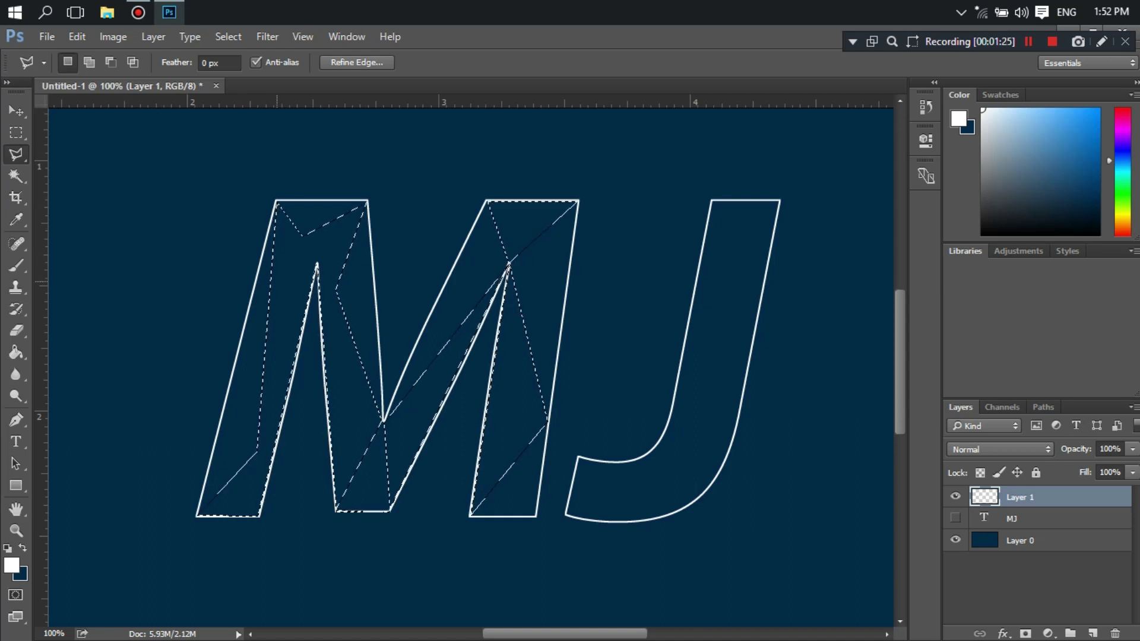
Stroke the M facet selection with a 1 px white line and deselect.
{"action": "right_click", "coordinate": [276, 282]}
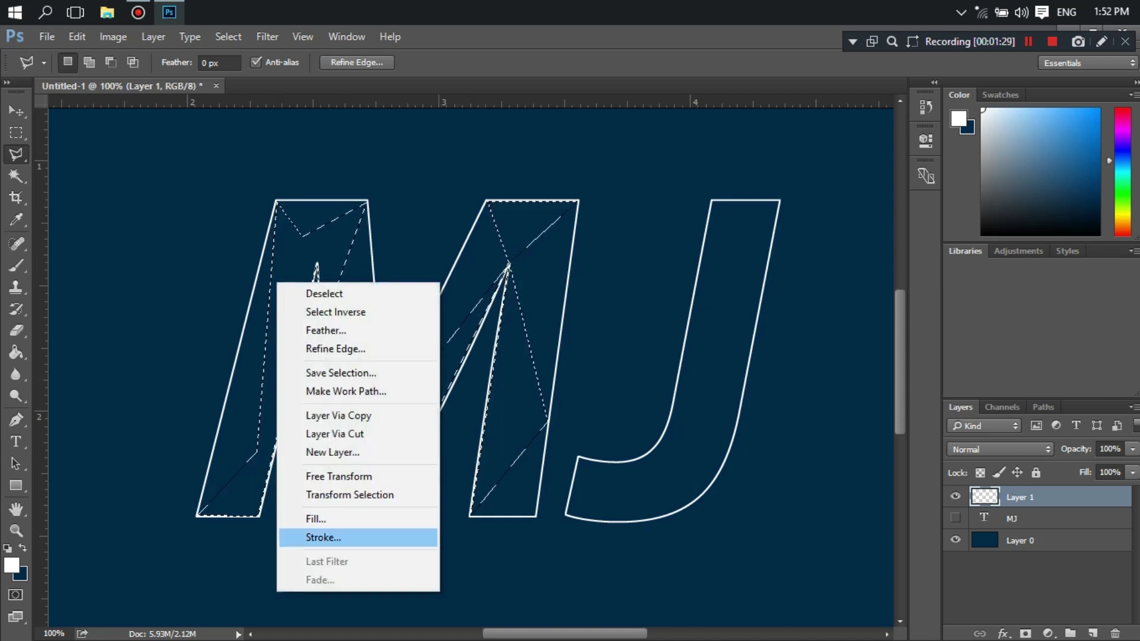
{"action": "left_click", "coordinate": [324, 537]}
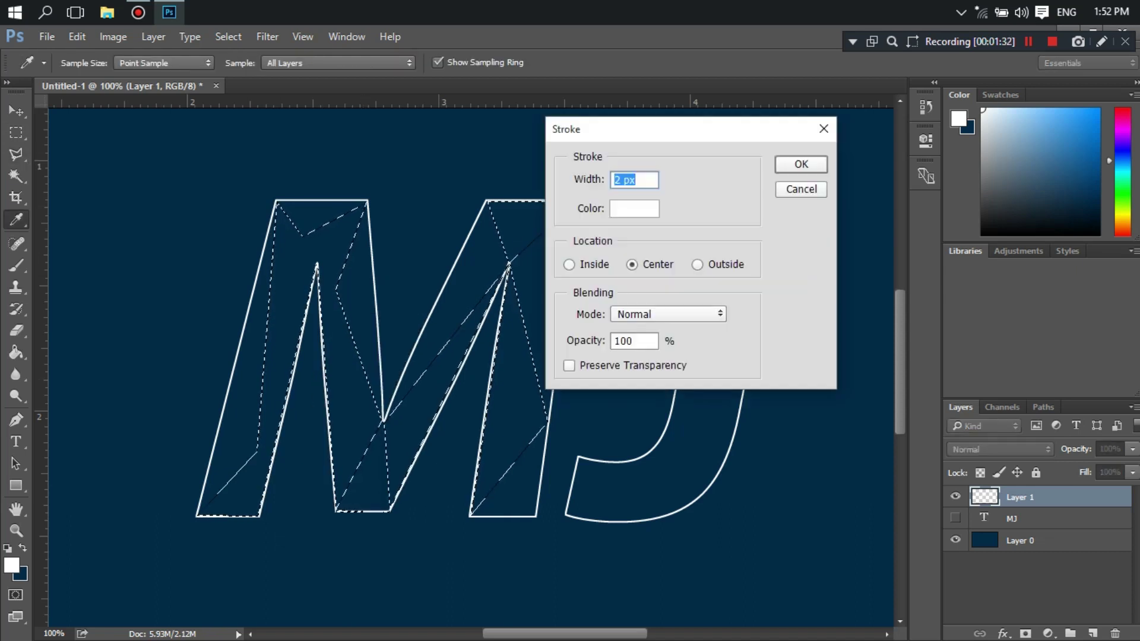
{"action": "key", "text": "Home"}
{"action": "key", "text": "Delete"}
{"action": "type", "text": "1"}
{"action": "key", "text": "Return"}
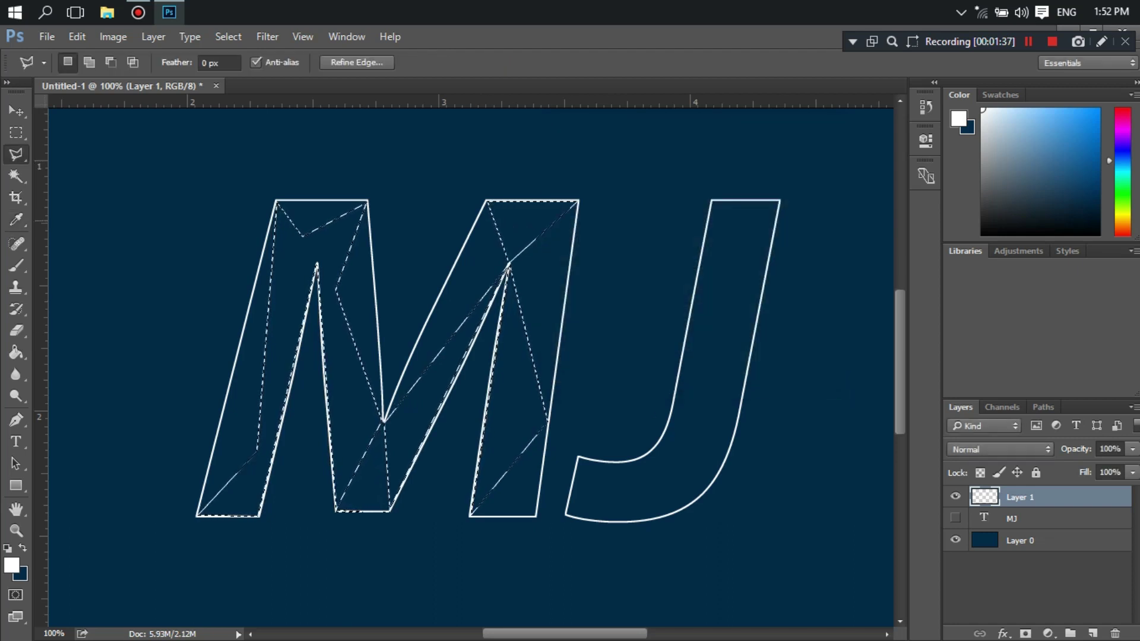
{"action": "key", "text": "ctrl+d"}
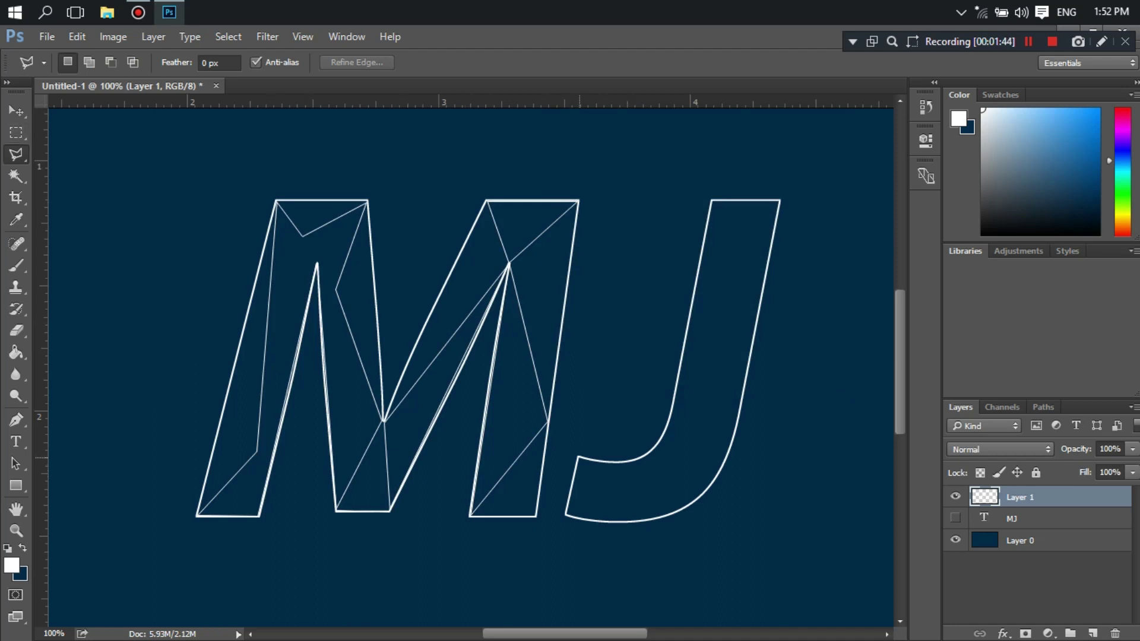
{"action": "left_click", "coordinate": [579, 459]}
Zoom in on the J and place facet points along its lower-right edge.
{"action": "scroll", "coordinate": [582, 517], "scroll_direction": "up", "scroll_amount": 1}
{"action": "scroll", "coordinate": [582, 516], "scroll_direction": "up", "scroll_amount": 2}
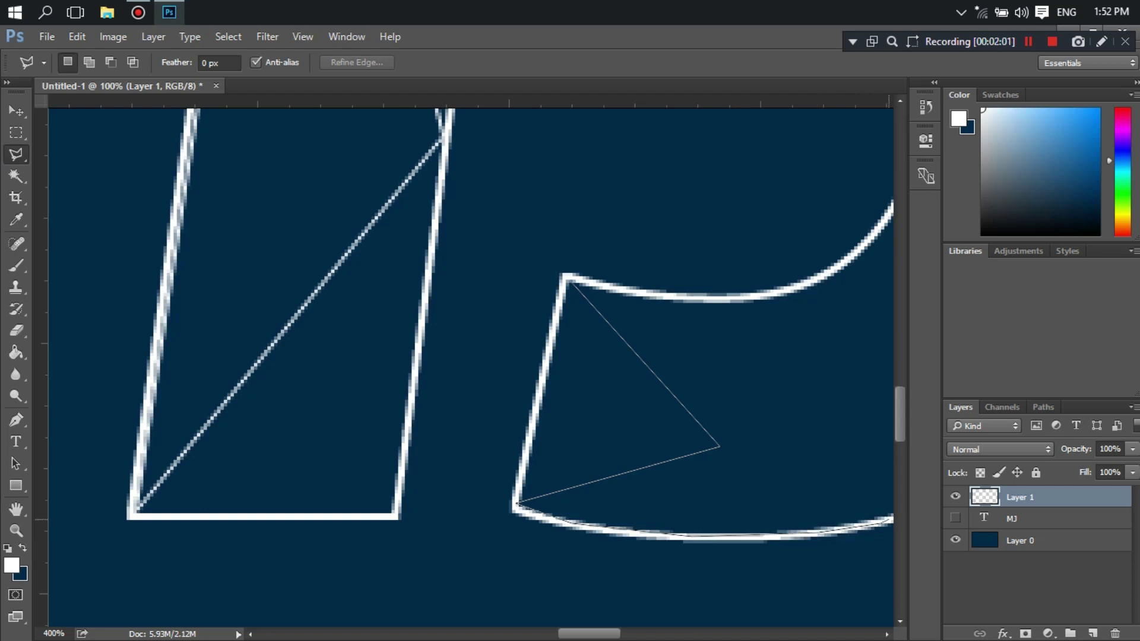
{"action": "scroll", "coordinate": [890, 520], "scroll_direction": "down", "scroll_amount": 1}
{"action": "scroll", "coordinate": [890, 520], "scroll_direction": "down", "scroll_amount": 1}
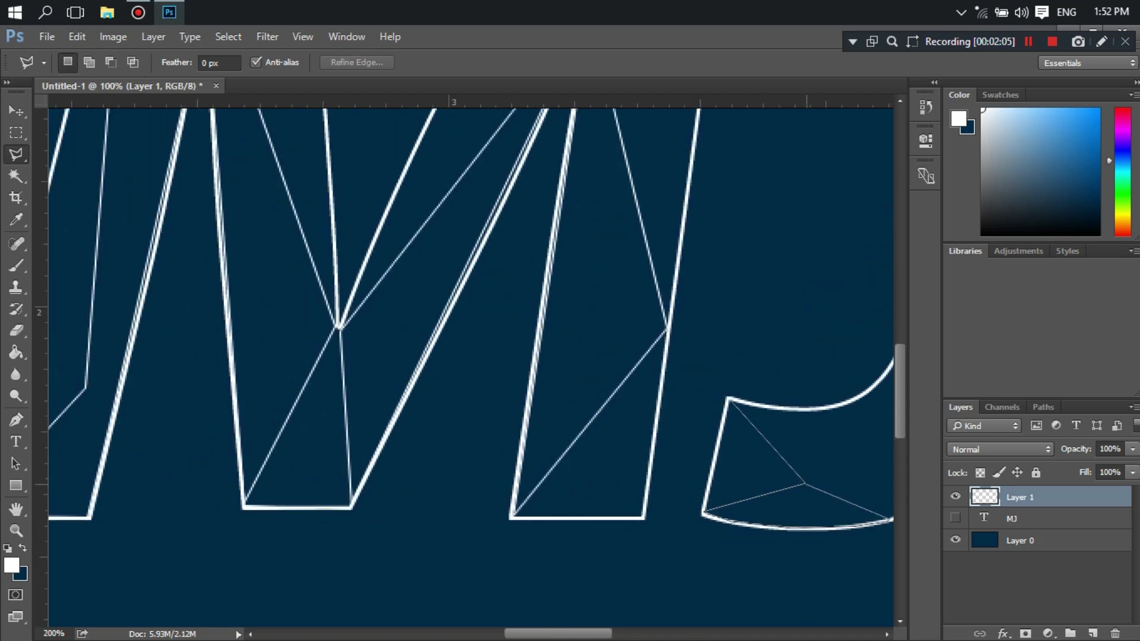
{"action": "scroll", "coordinate": [875, 429], "scroll_direction": "down", "scroll_amount": 1}
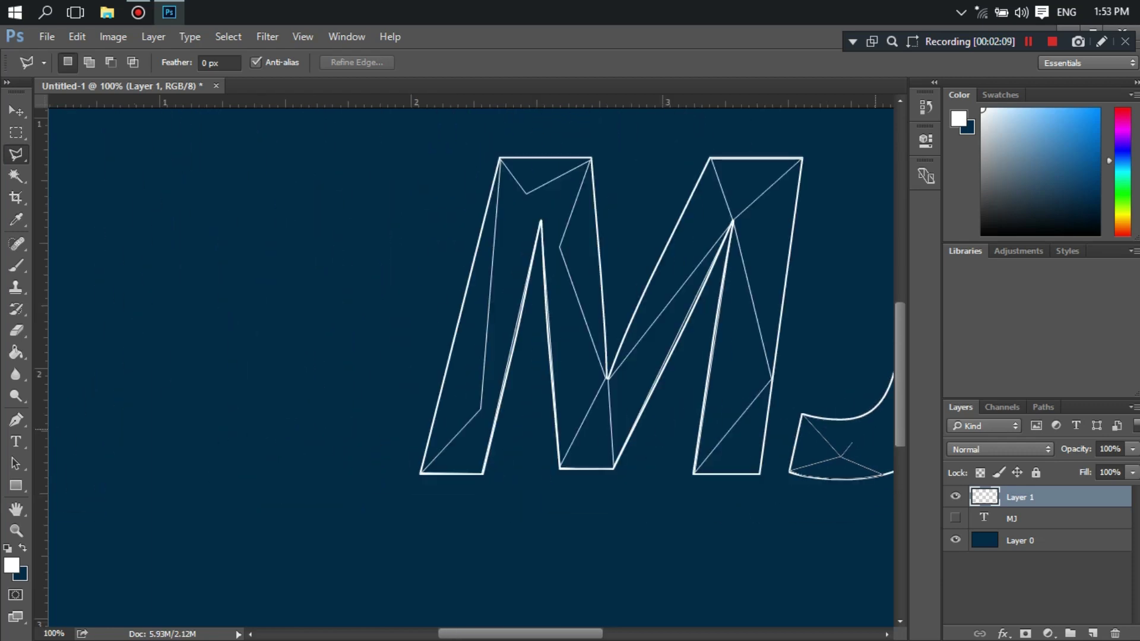
{"action": "scroll", "coordinate": [873, 451], "scroll_direction": "right", "scroll_amount": 1}
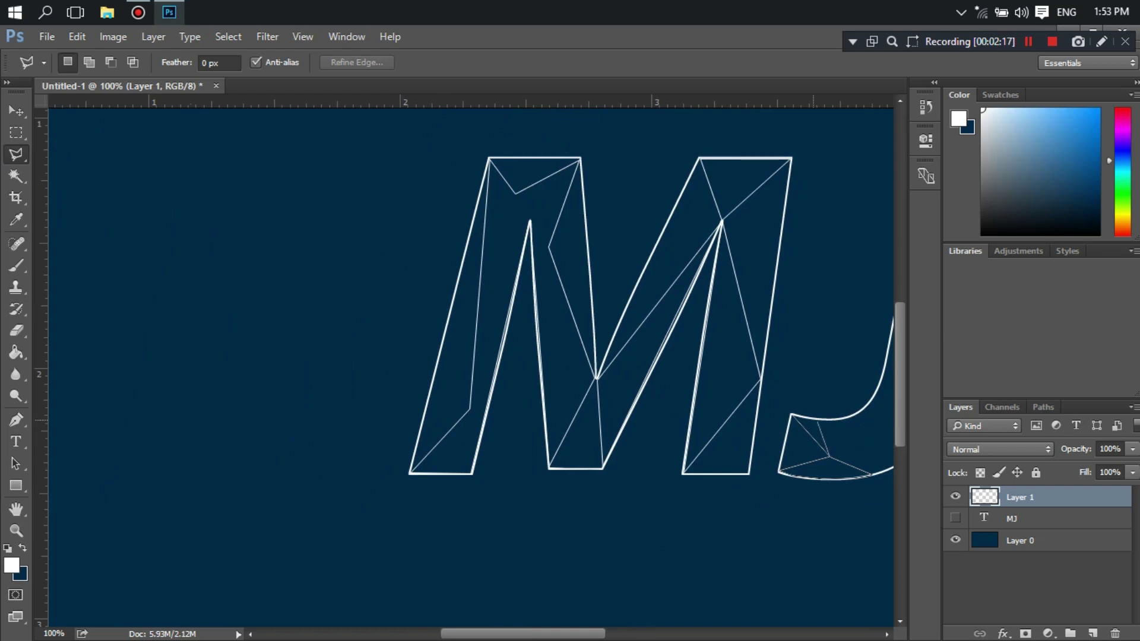
{"action": "scroll", "coordinate": [818, 422], "scroll_direction": "right", "scroll_amount": 5}
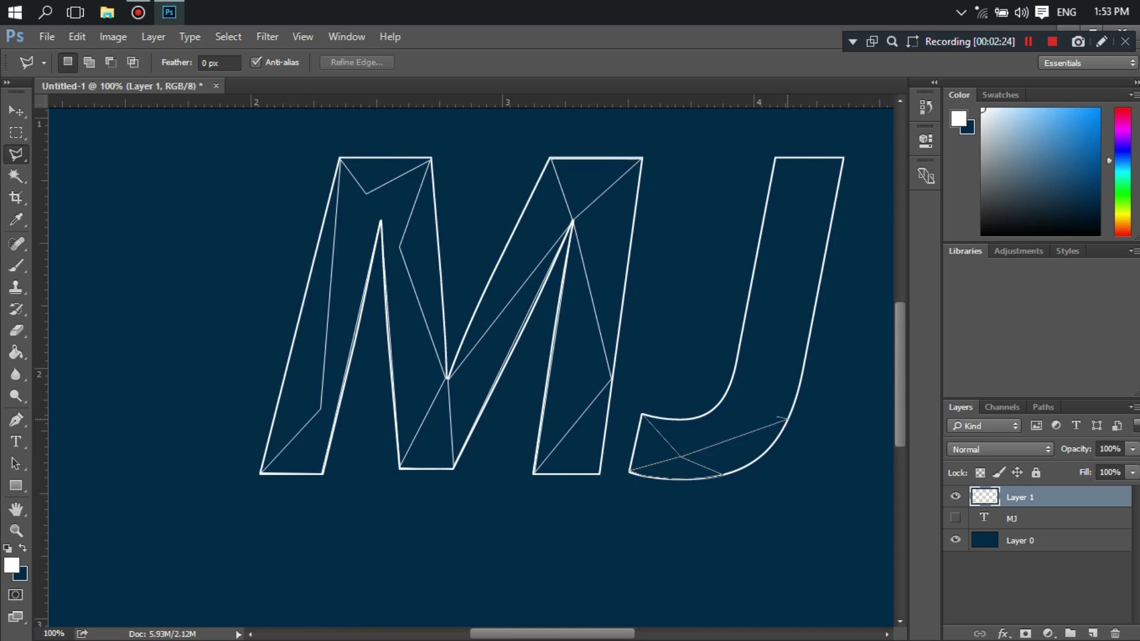
{"action": "left_click", "coordinate": [786, 419]}
{"action": "left_click", "coordinate": [770, 357]}
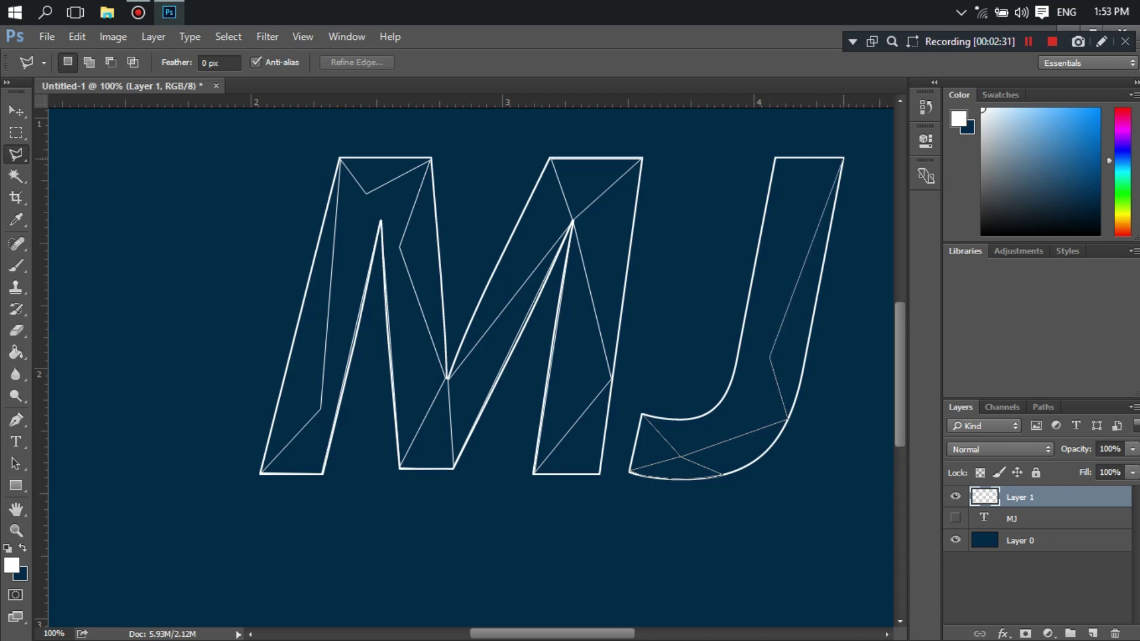
Trace facet points across the J's top corners, down its left edge and around the hook.
{"action": "left_click", "coordinate": [843, 158]}
{"action": "left_click", "coordinate": [793, 180]}
{"action": "left_click", "coordinate": [775, 159]}
{"action": "left_click", "coordinate": [761, 231]}
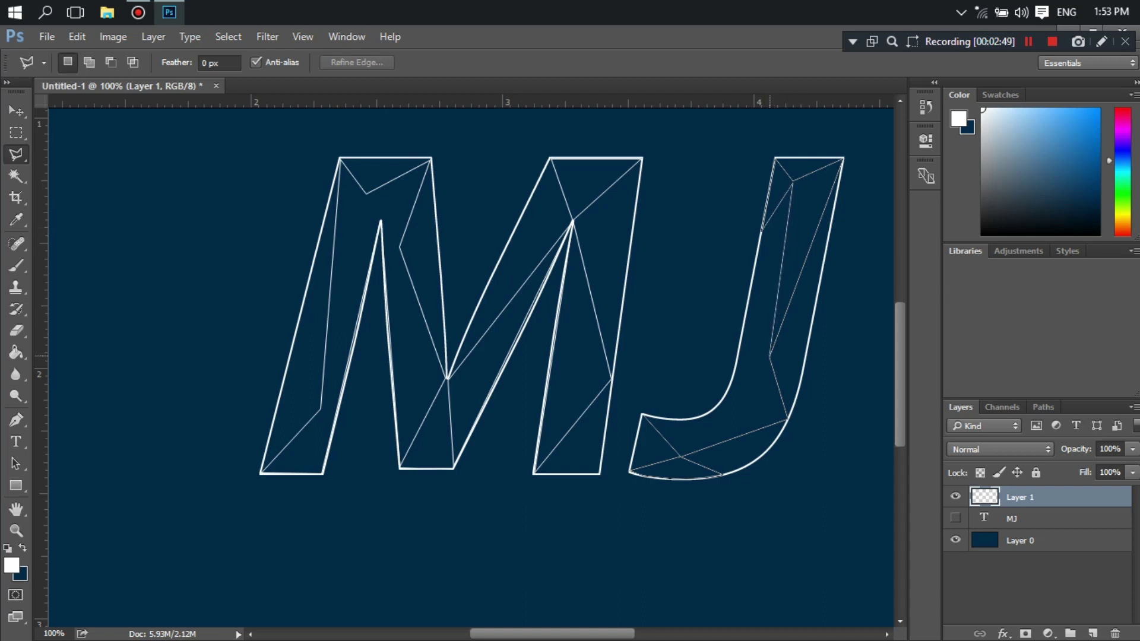
{"action": "left_click", "coordinate": [770, 355]}
{"action": "left_click", "coordinate": [727, 395]}
{"action": "left_click", "coordinate": [788, 419]}
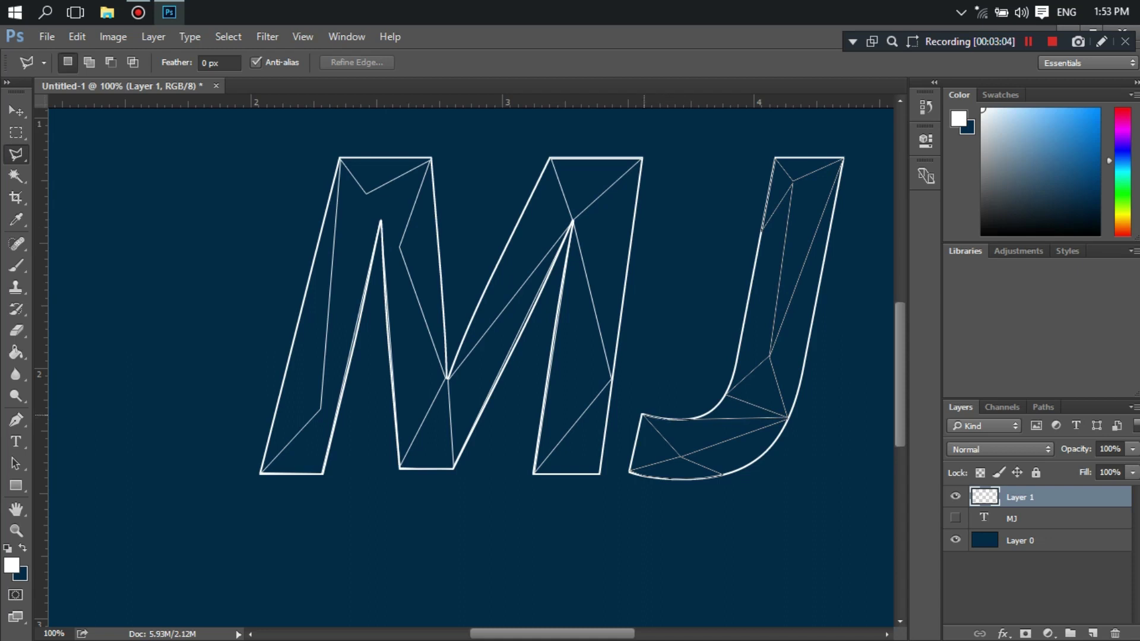
Close the J trace, stroke it with a 1 px white line, and deselect.
{"action": "key", "text": "Return"}
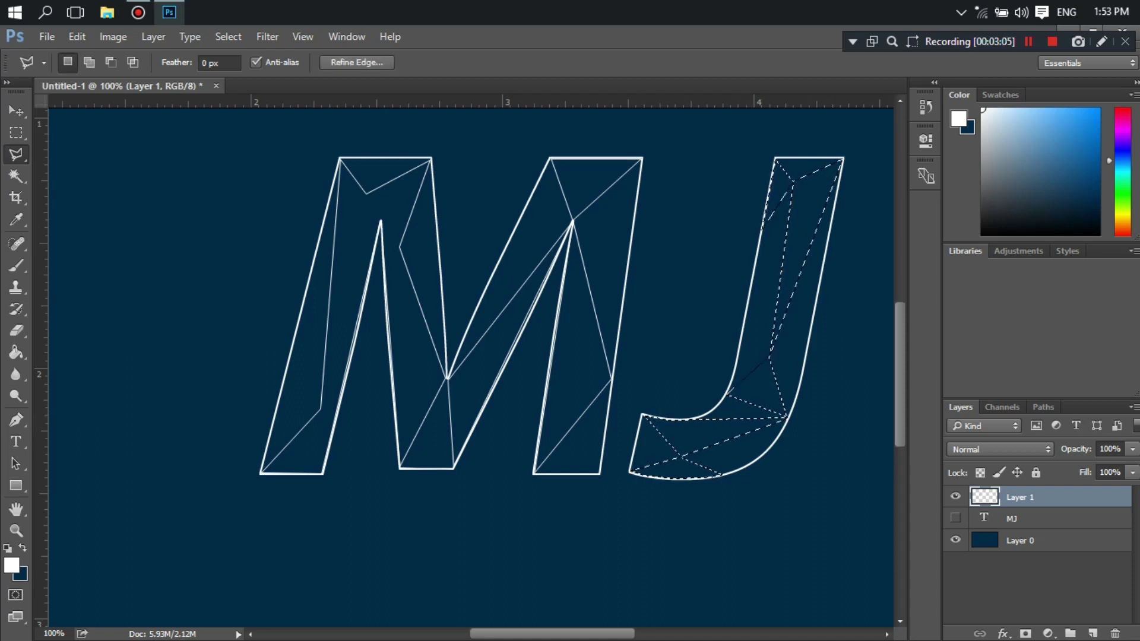
{"action": "right_click", "coordinate": [746, 361]}
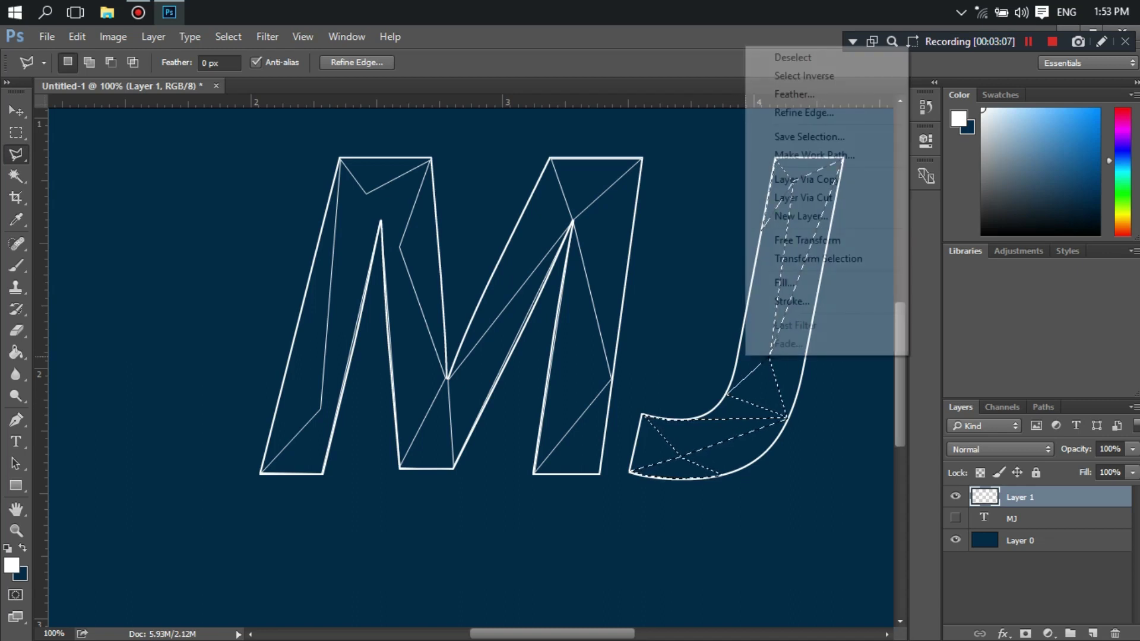
{"action": "left_click", "coordinate": [789, 301]}
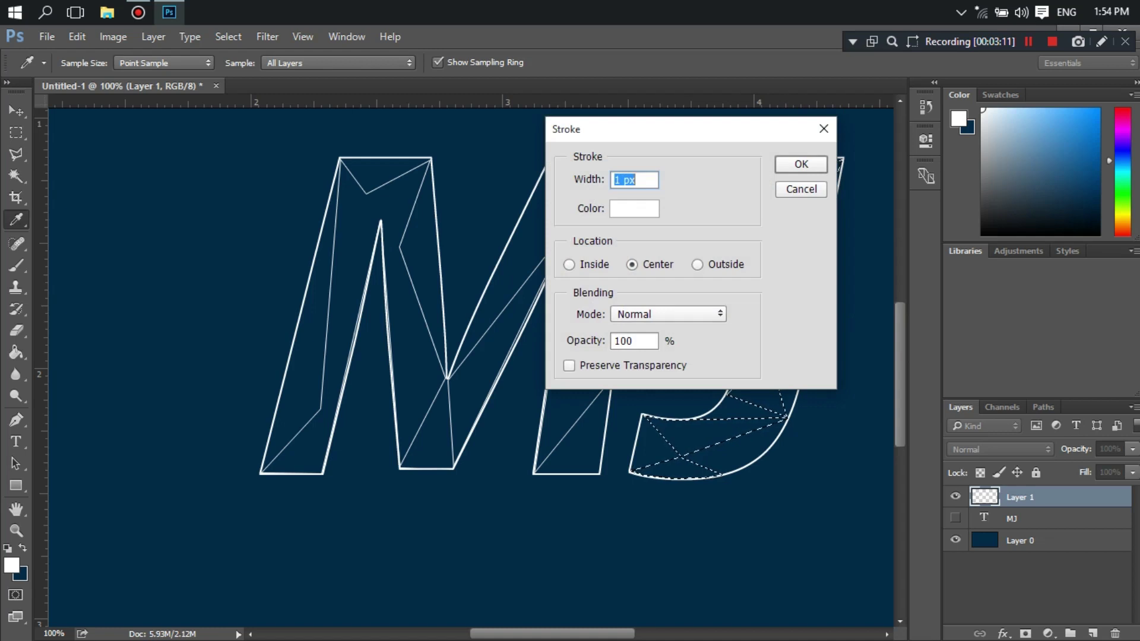
{"action": "key", "text": "Return"}
{"action": "key", "text": "ctrl+d"}
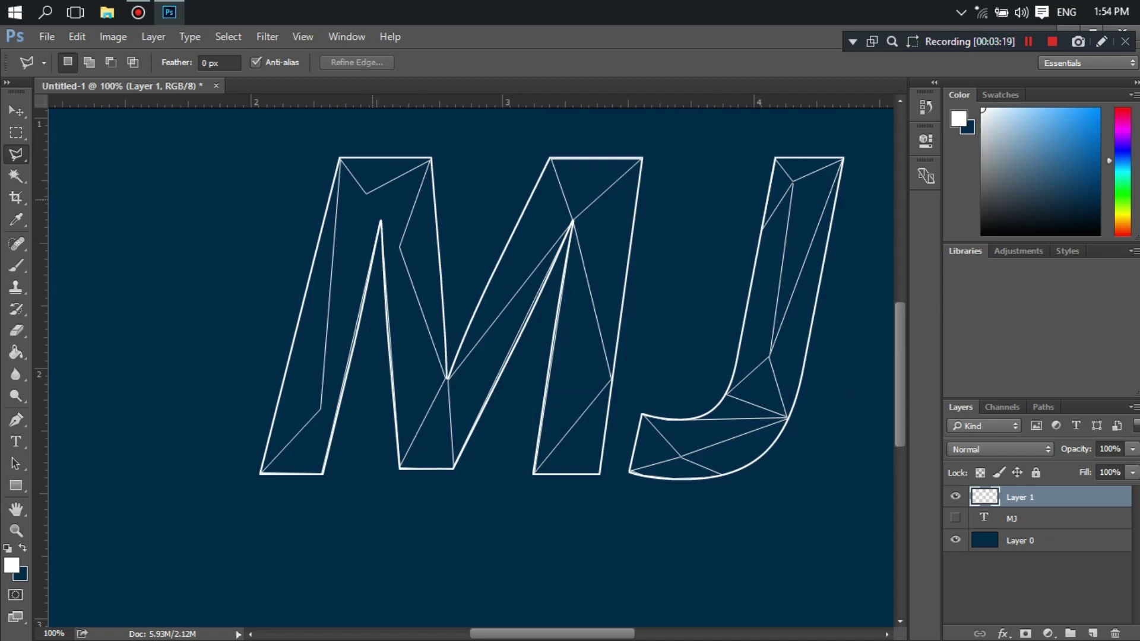
{"action": "left_click", "coordinate": [366, 194]}
Select a triangle at the M's top and stroke it with 1 px white, then deselect.
{"action": "left_click", "coordinate": [380, 219]}
{"action": "left_click", "coordinate": [399, 244]}
{"action": "left_click", "coordinate": [431, 161]}
{"action": "left_click", "coordinate": [367, 194]}
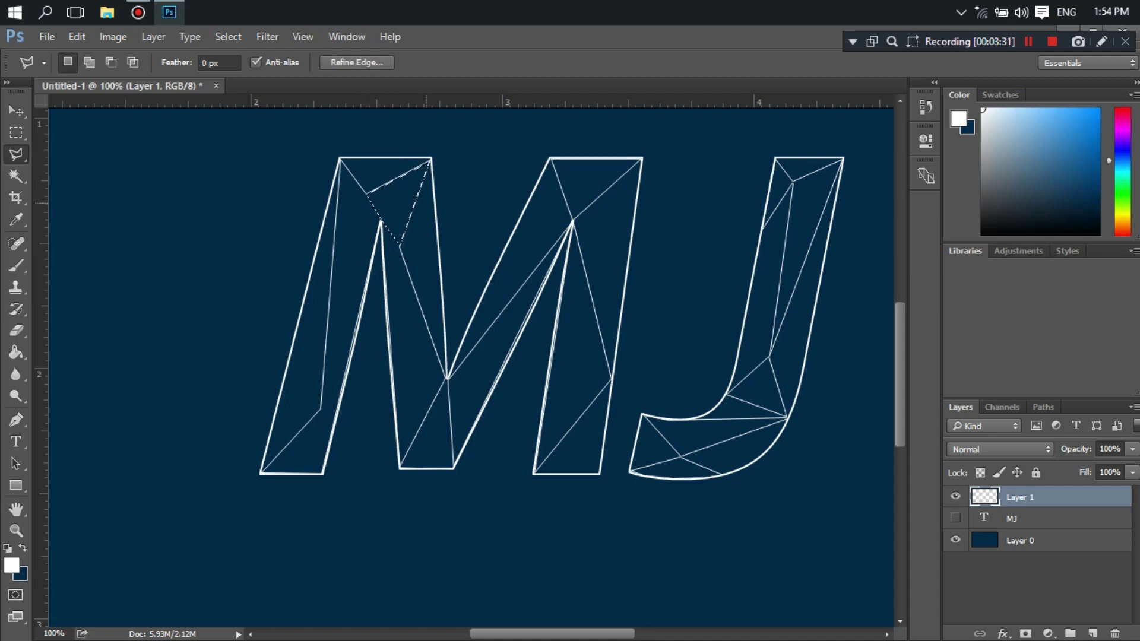
{"action": "right_click", "coordinate": [425, 203]}
{"action": "left_click", "coordinate": [475, 460]}
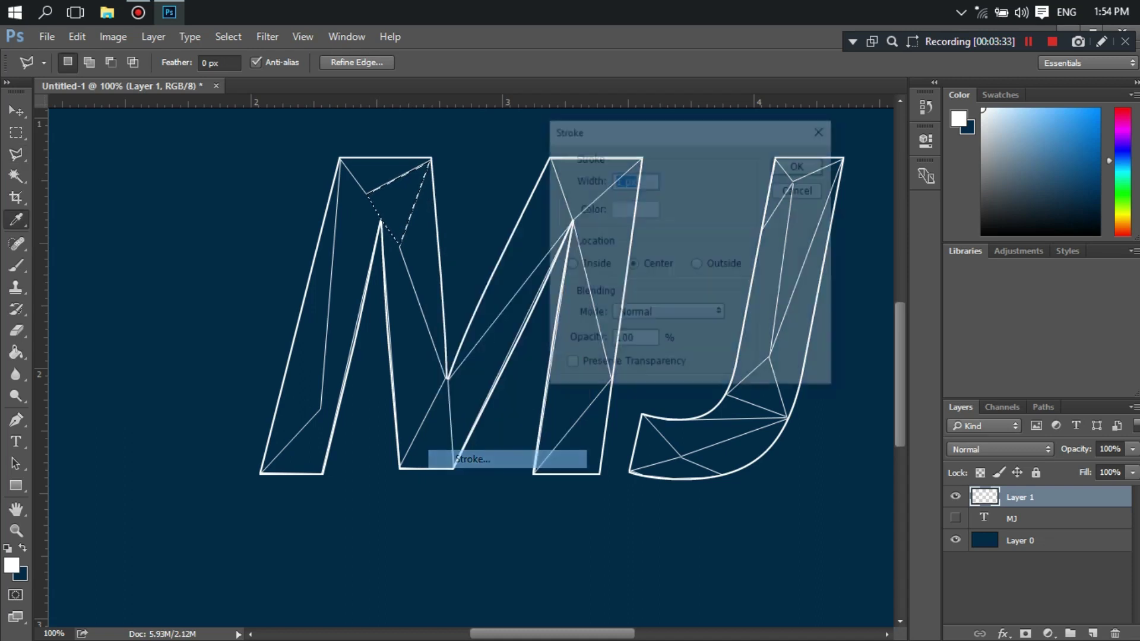
{"action": "key", "text": "Return"}
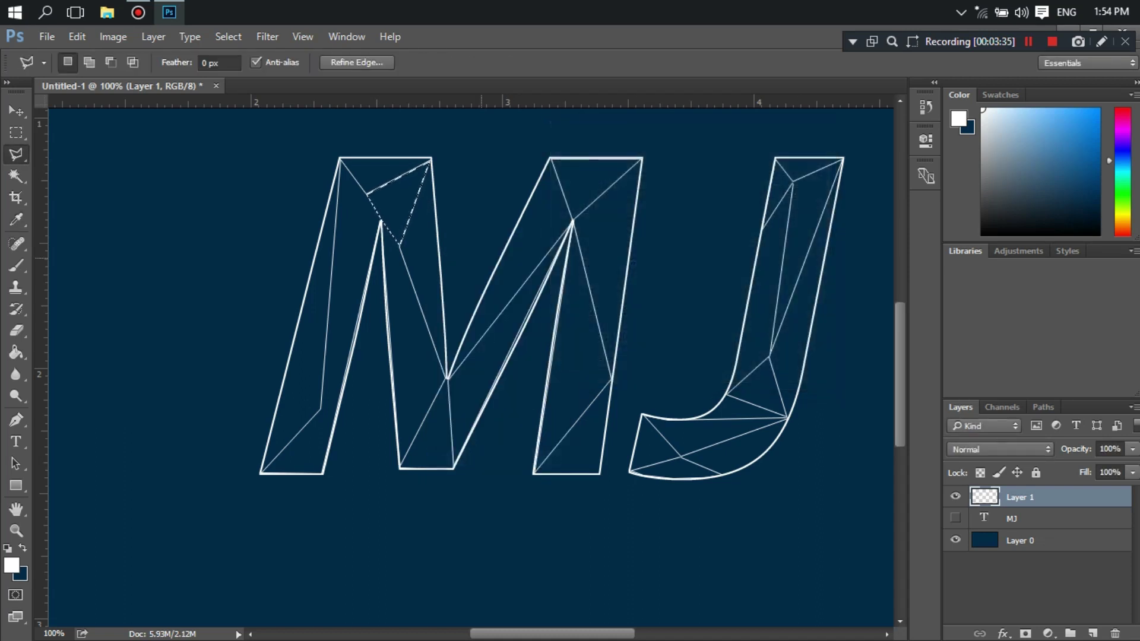
{"action": "key", "text": "ctrl+d"}
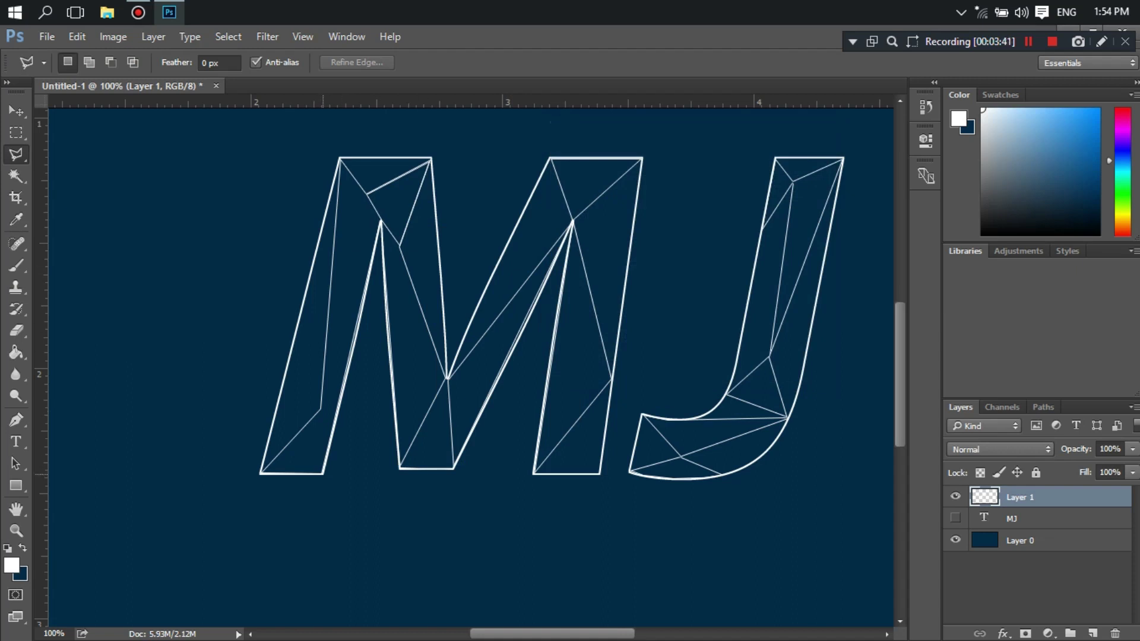
Select a triangle on the M's lower-left leg and stroke it white.
{"action": "left_click", "coordinate": [324, 473]}
{"action": "left_click", "coordinate": [321, 410]}
{"action": "left_click", "coordinate": [261, 473]}
{"action": "left_click", "coordinate": [323, 474]}
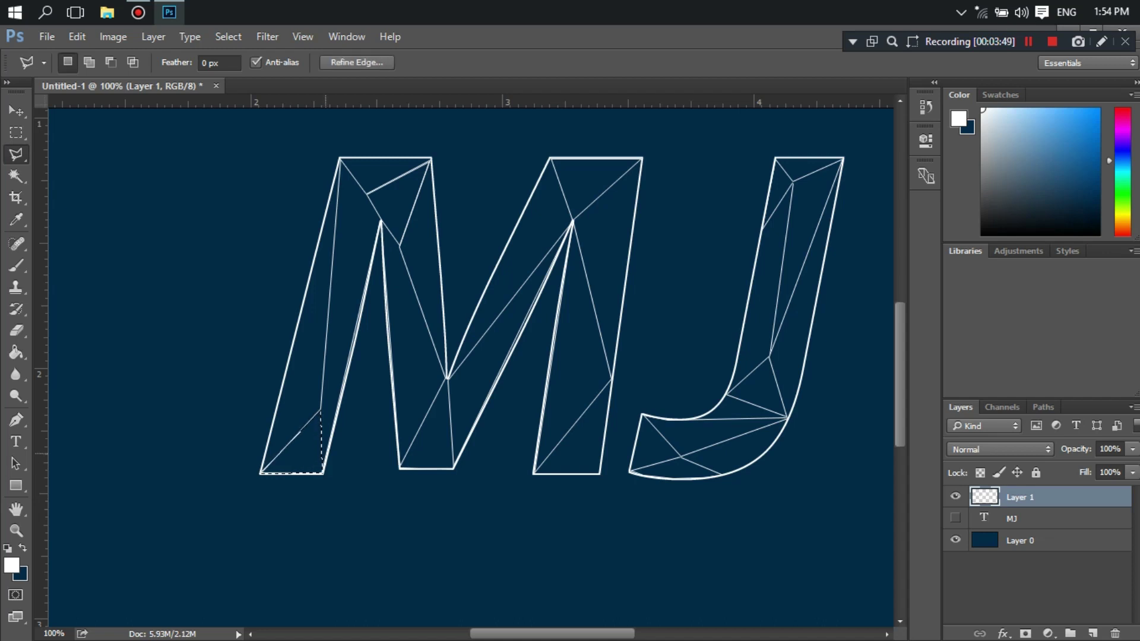
{"action": "right_click", "coordinate": [326, 143]}
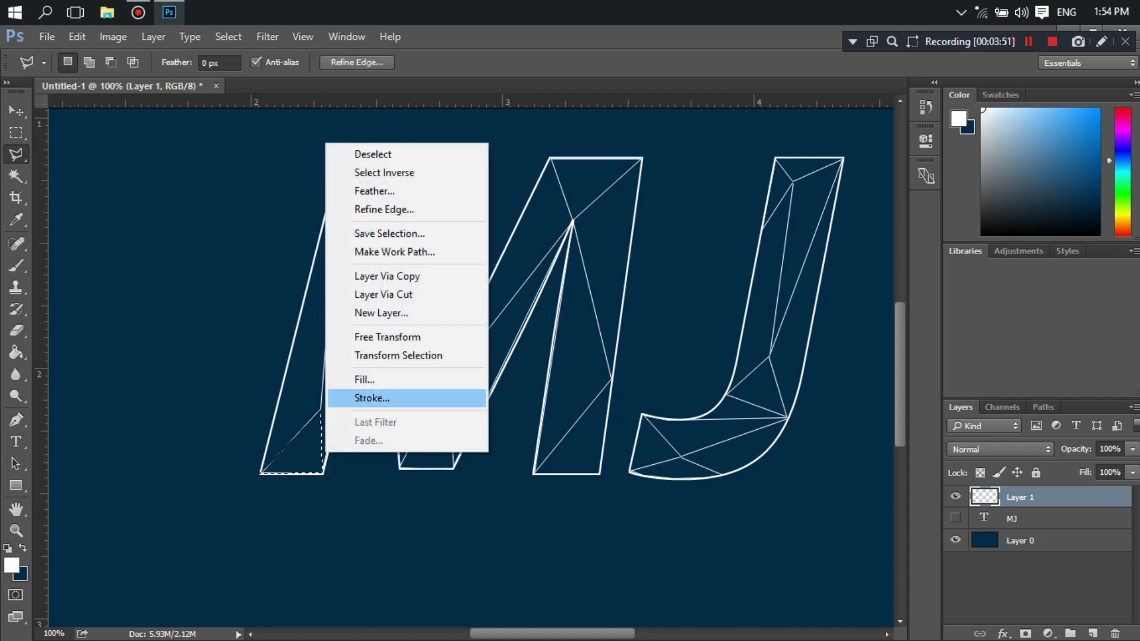
{"action": "left_click", "coordinate": [371, 398]}
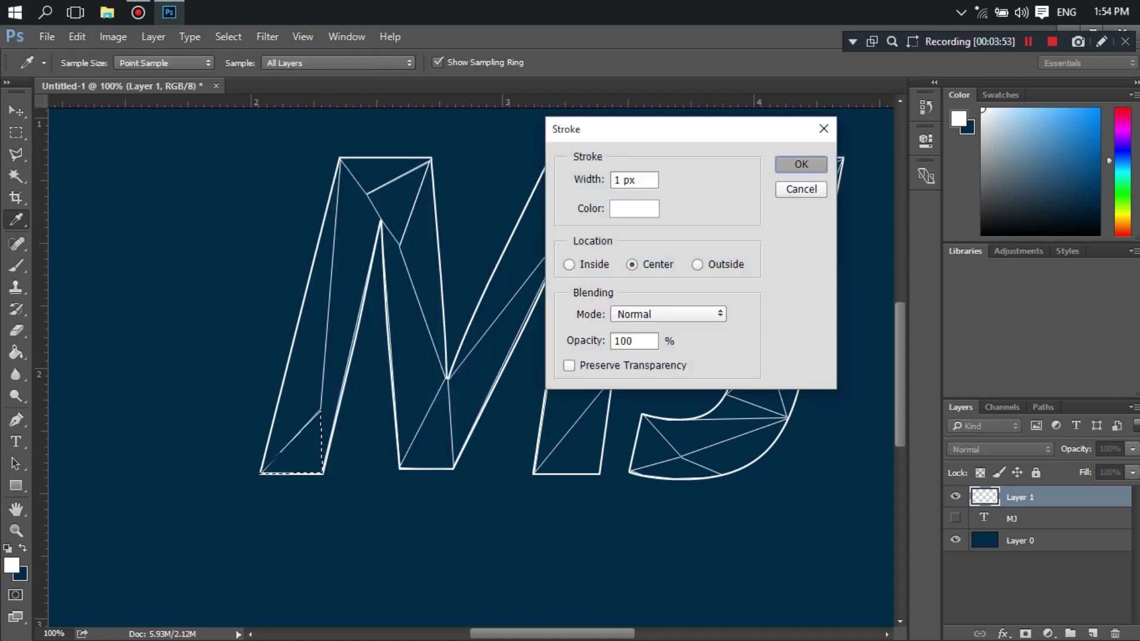
{"action": "key", "text": "Return"}
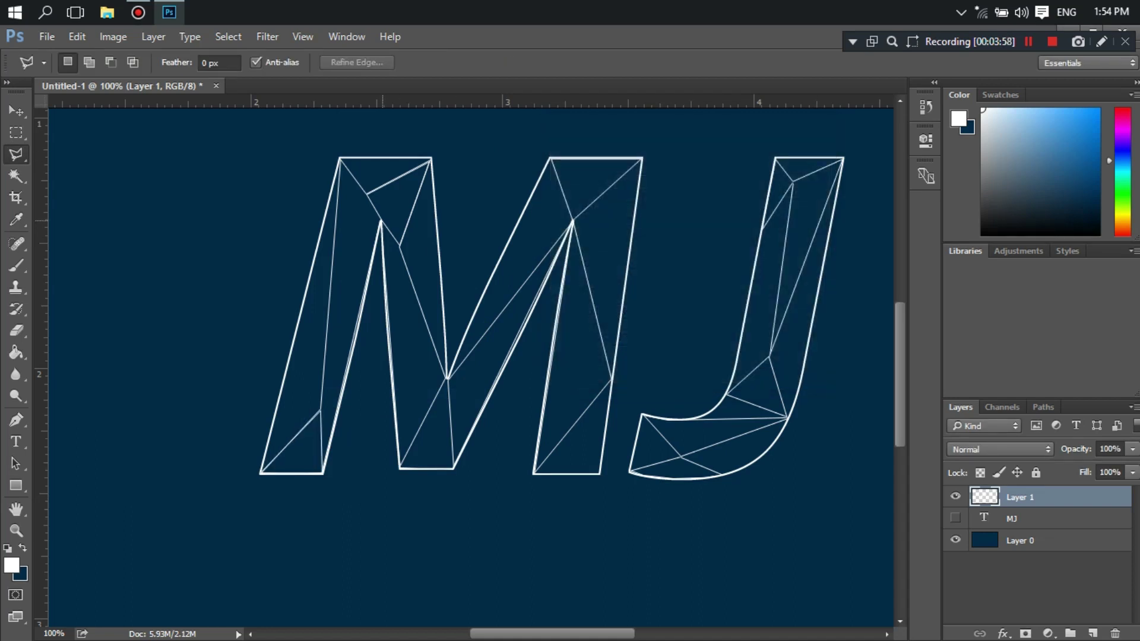
Stroke one more facet in the M's upper-left stroke and deselect.
{"action": "left_click", "coordinate": [380, 221]}
{"action": "left_click", "coordinate": [331, 299]}
{"action": "double_click", "coordinate": [380, 221]}
{"action": "right_click", "coordinate": [399, 217]}
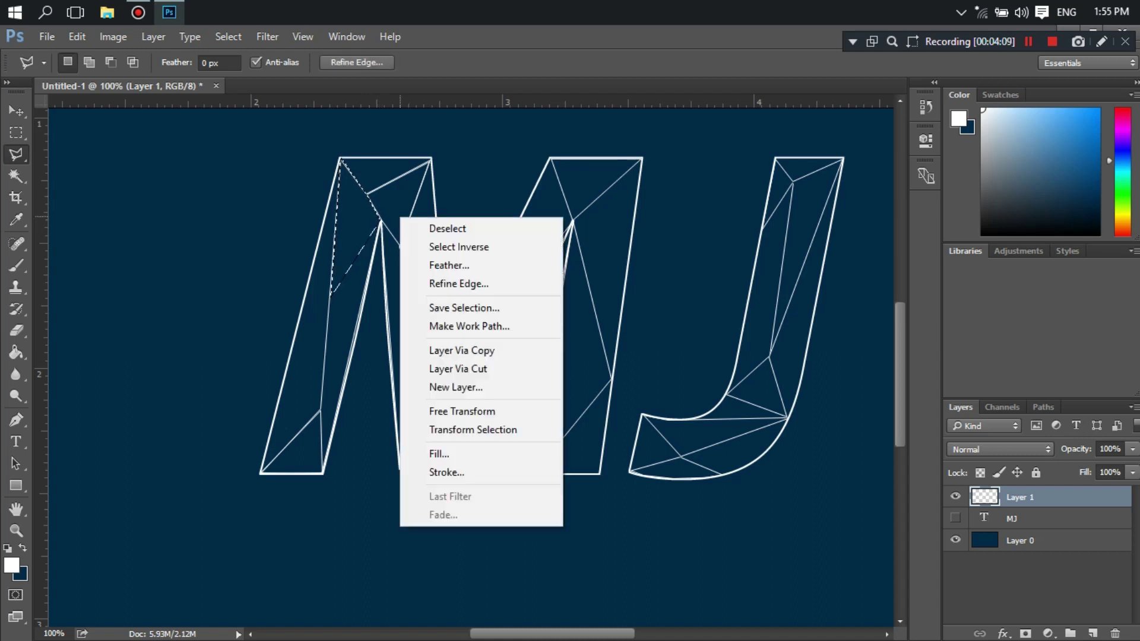
{"action": "left_click", "coordinate": [451, 471]}
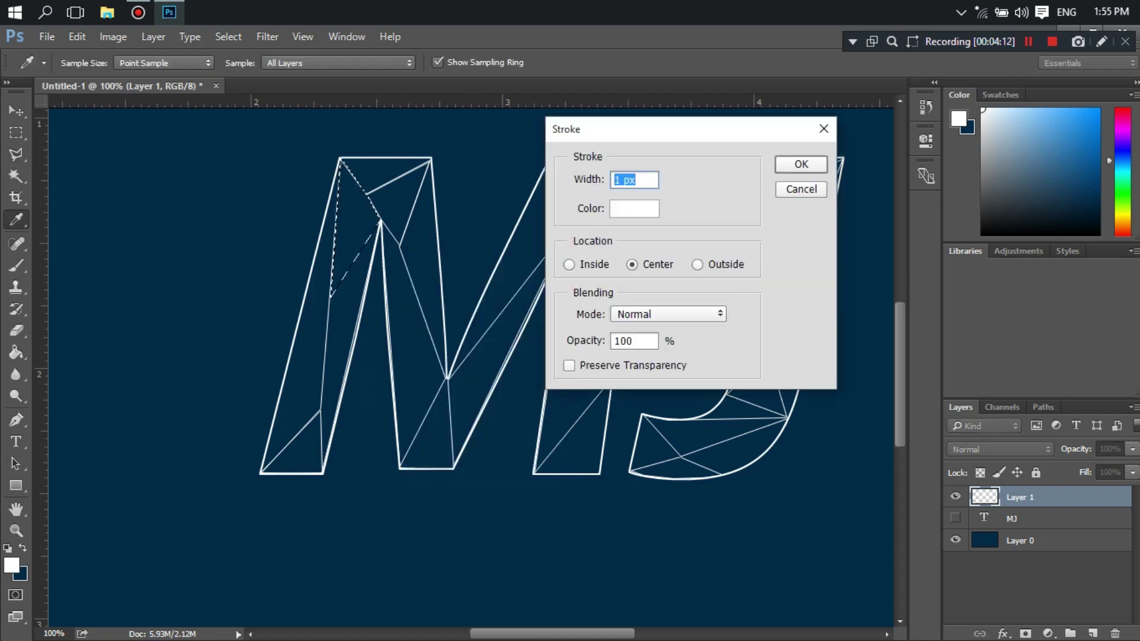
{"action": "key", "text": "Return"}
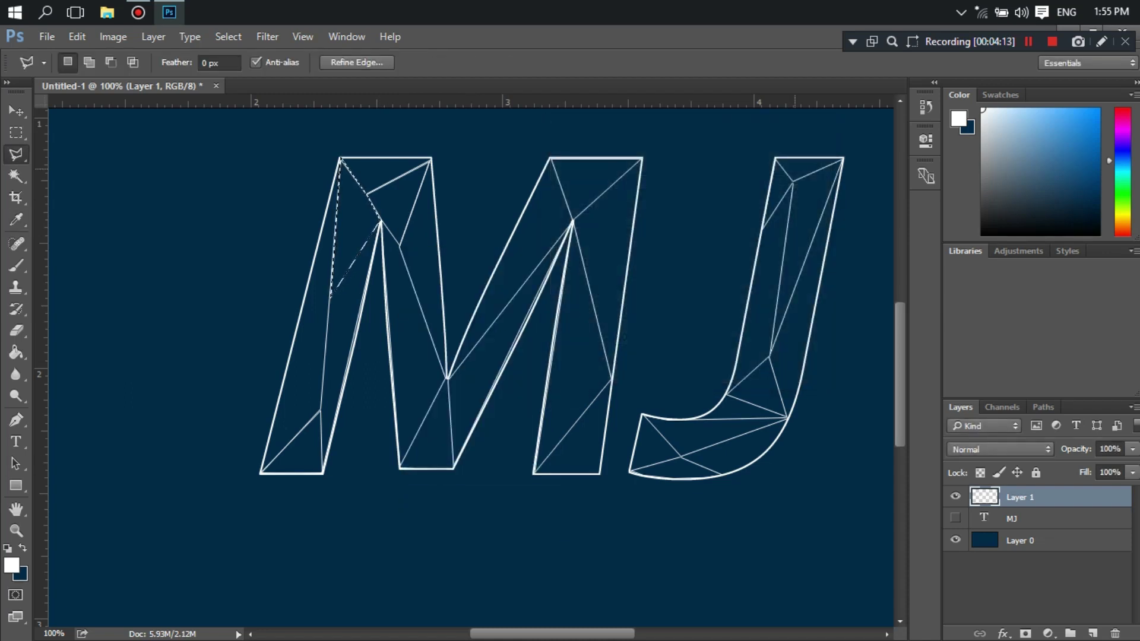
{"action": "key", "text": "ctrl+d"}
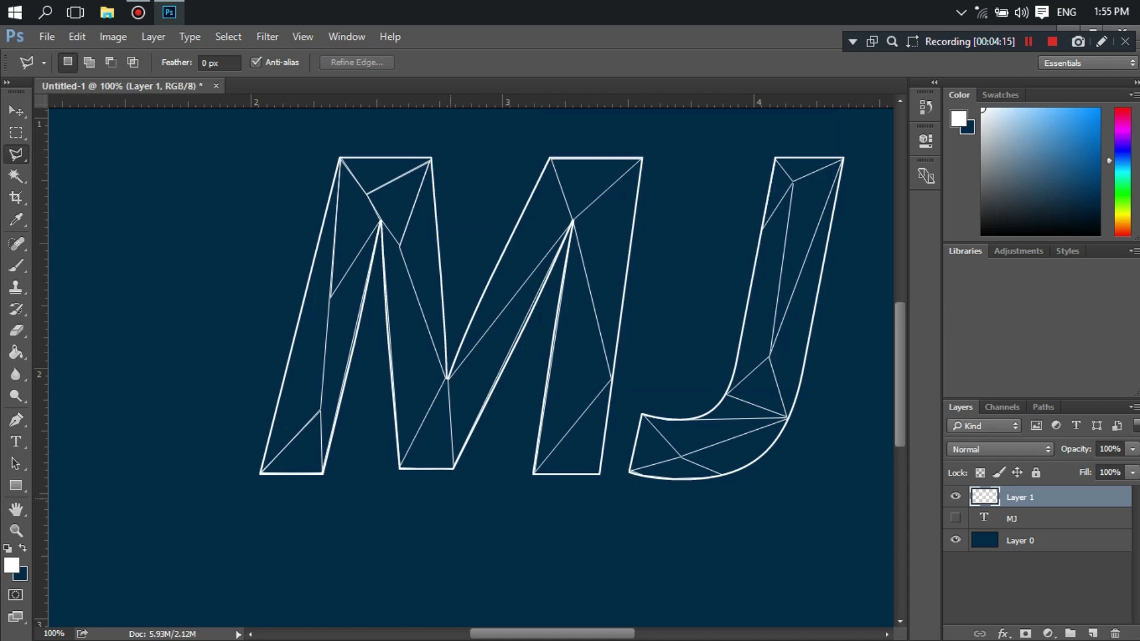
Switch to the Pen tool in Path mode and check the MJ outline at 200% zoom.
{"action": "scroll", "coordinate": [553, 327], "scroll_direction": "up", "scroll_amount": 1}
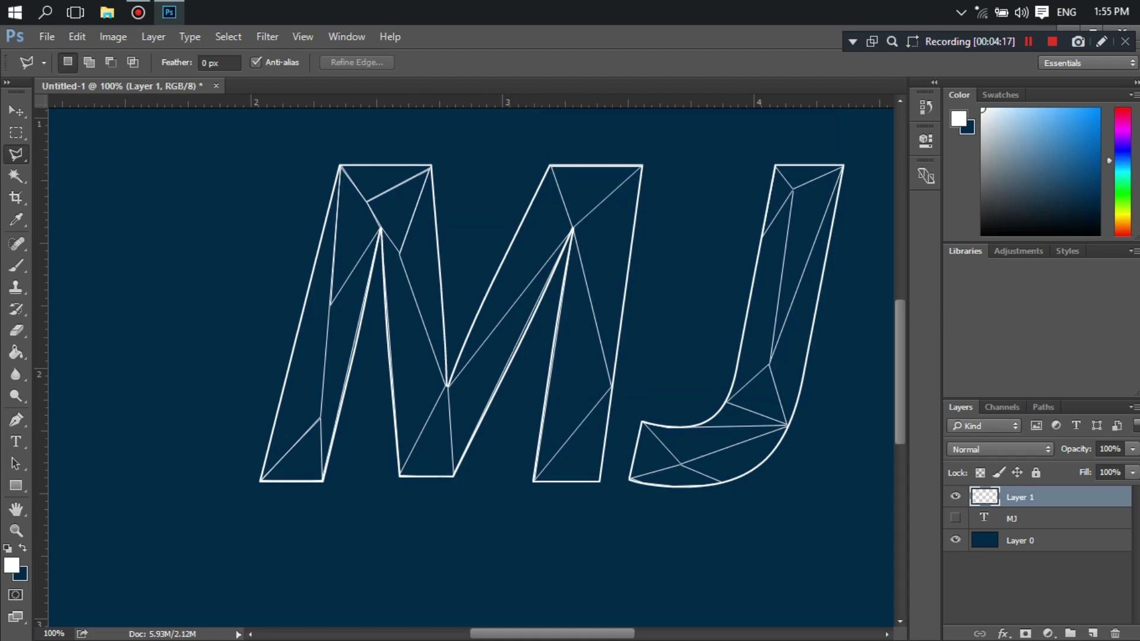
{"action": "scroll", "coordinate": [552, 327], "scroll_direction": "up", "scroll_amount": 1}
{"action": "scroll", "coordinate": [552, 326], "scroll_direction": "up", "scroll_amount": 1}
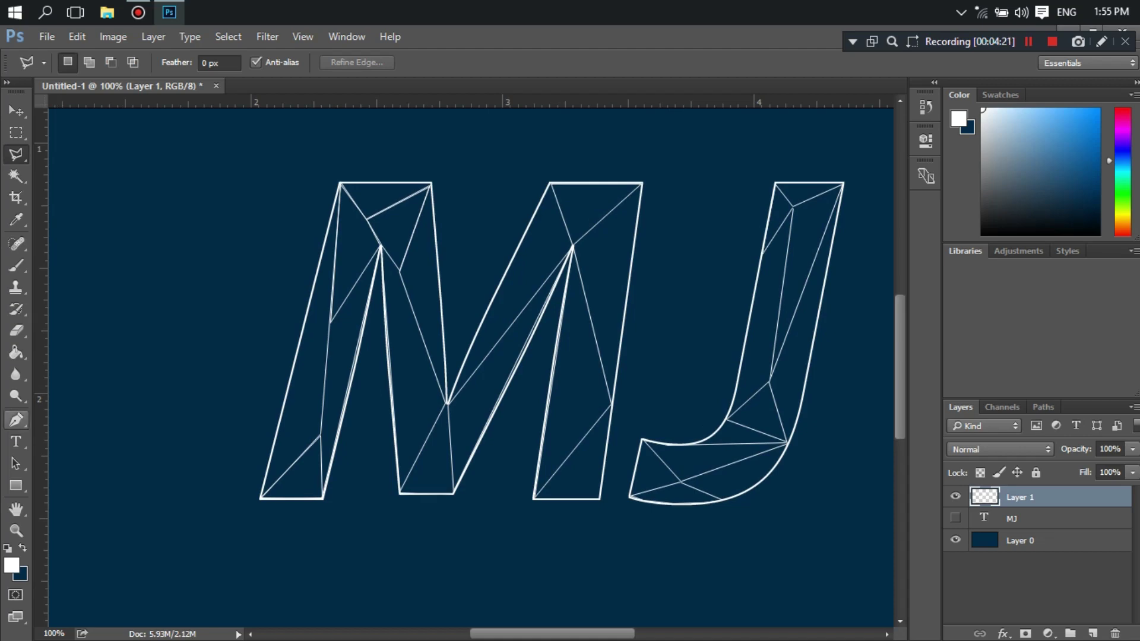
{"action": "left_click", "coordinate": [16, 419]}
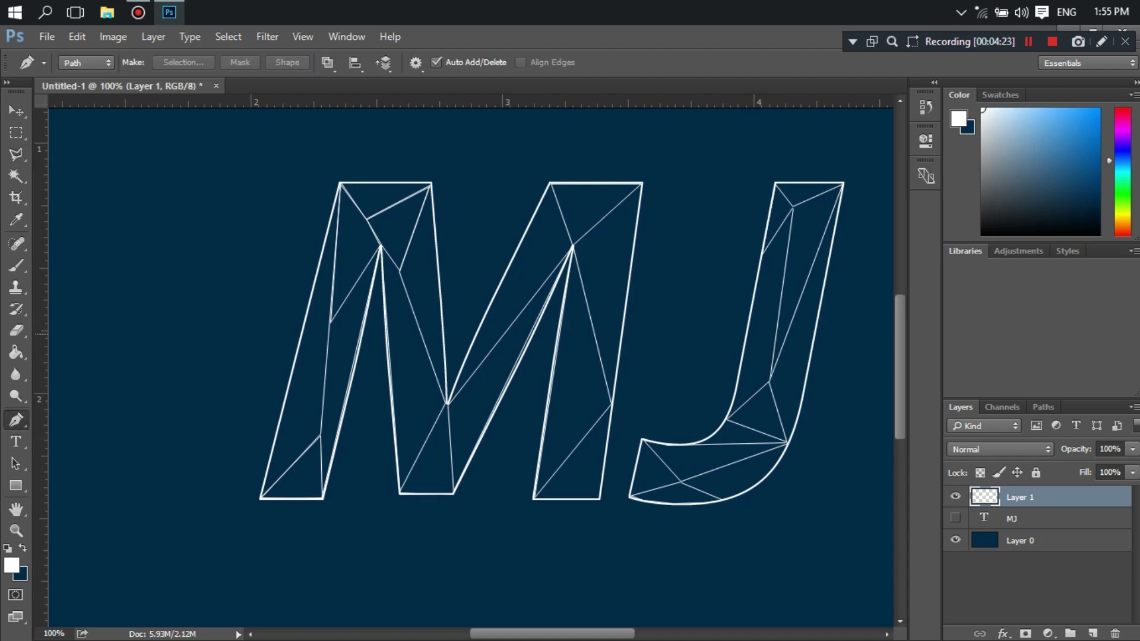
{"action": "key", "text": "ctrl+plus"}
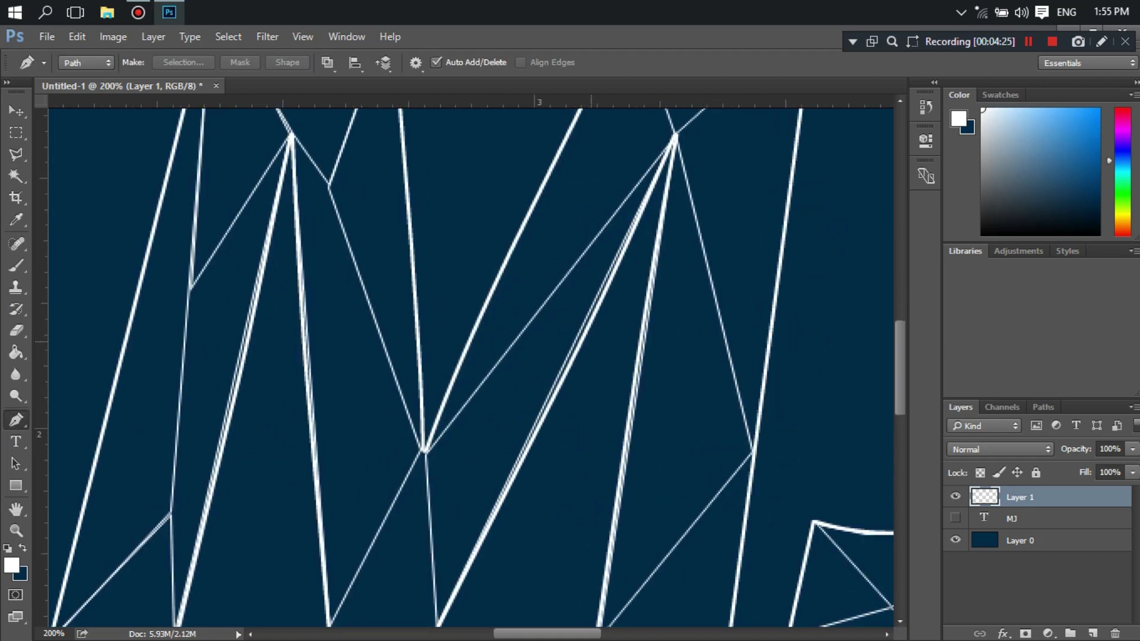
{"action": "key", "text": "ctrl+minus"}
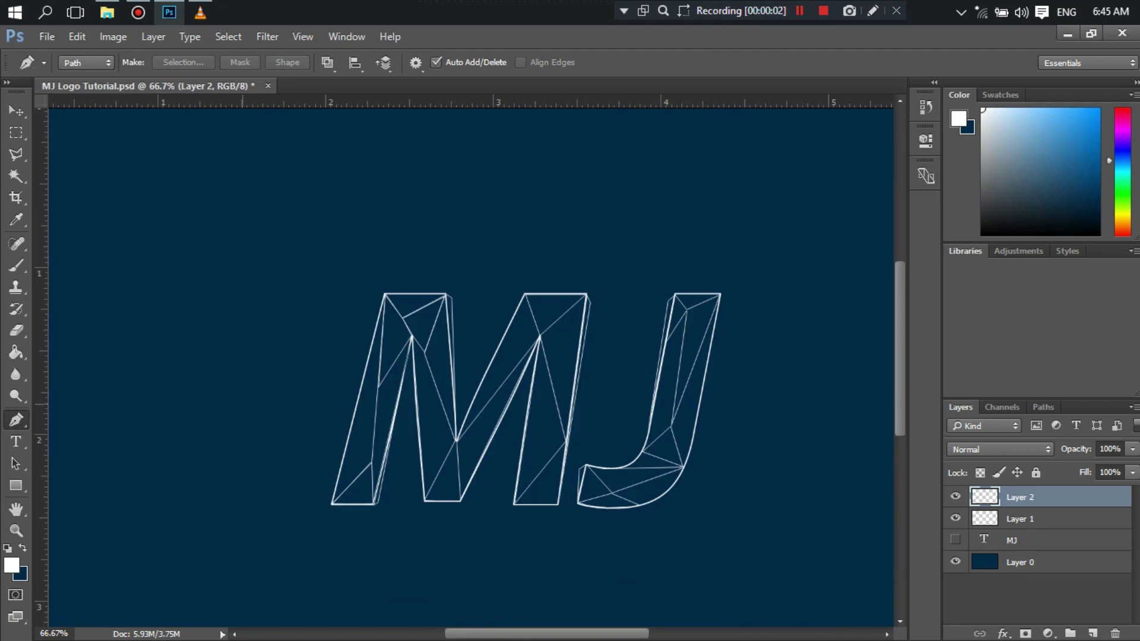
Zoom to 200% and trace the closed bottom triangle of the M's left leg.
{"action": "key", "text": "ctrl+plus"}
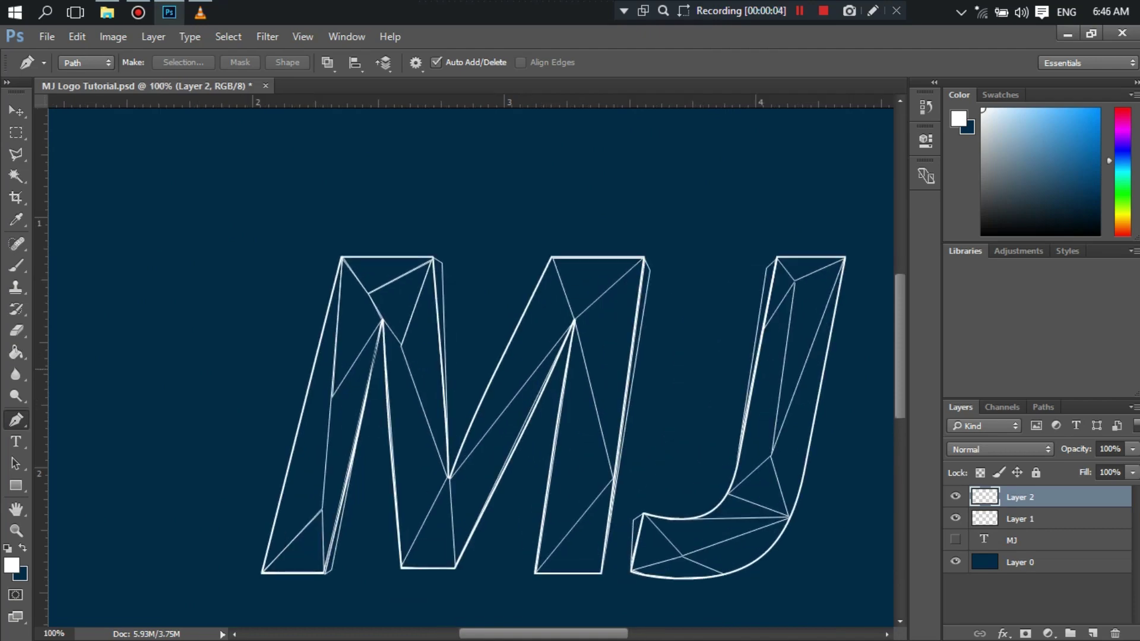
{"action": "key", "text": "ctrl+plus"}
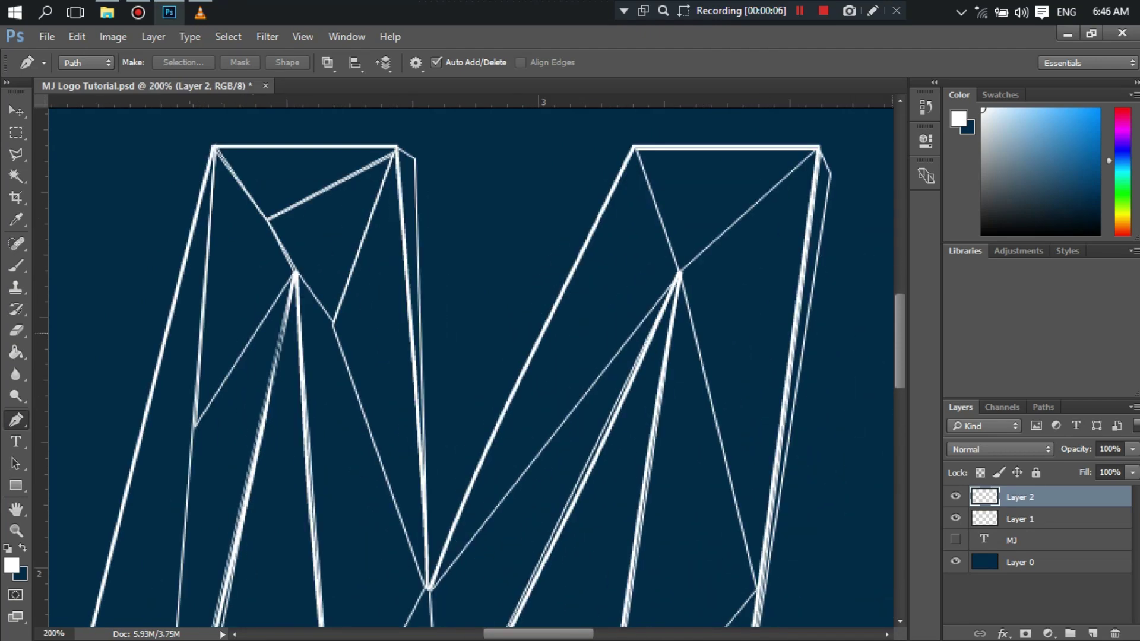
{"action": "scroll", "coordinate": [468, 356], "scroll_direction": "down", "scroll_amount": 5}
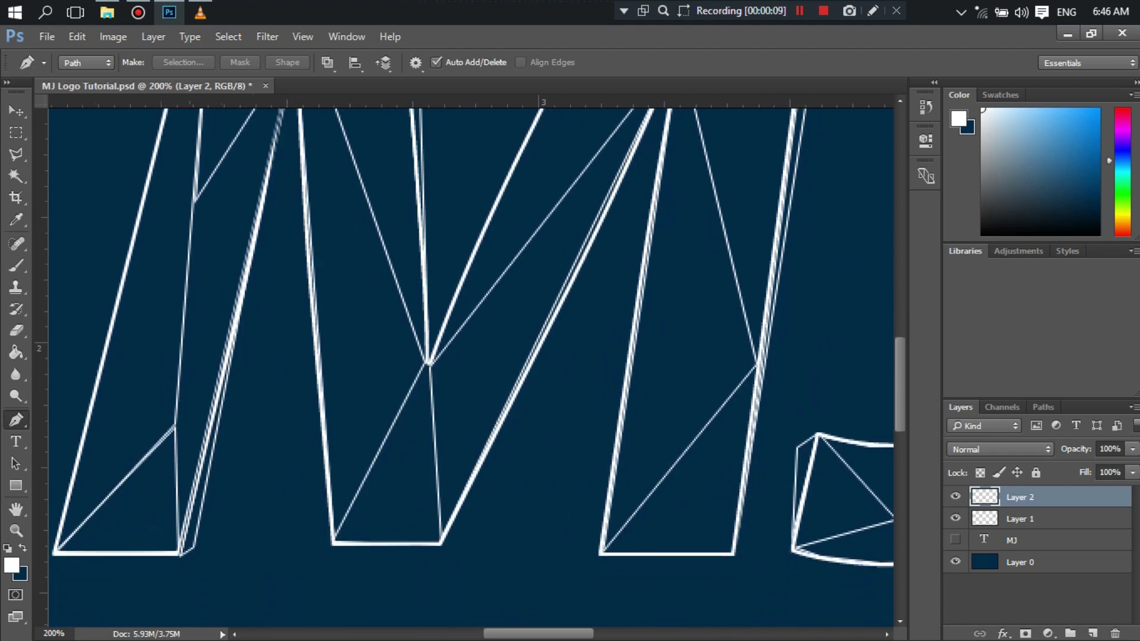
{"action": "scroll", "coordinate": [469, 365], "scroll_direction": "left", "scroll_amount": 7}
{"action": "scroll", "coordinate": [469, 365], "scroll_direction": "left", "scroll_amount": 1}
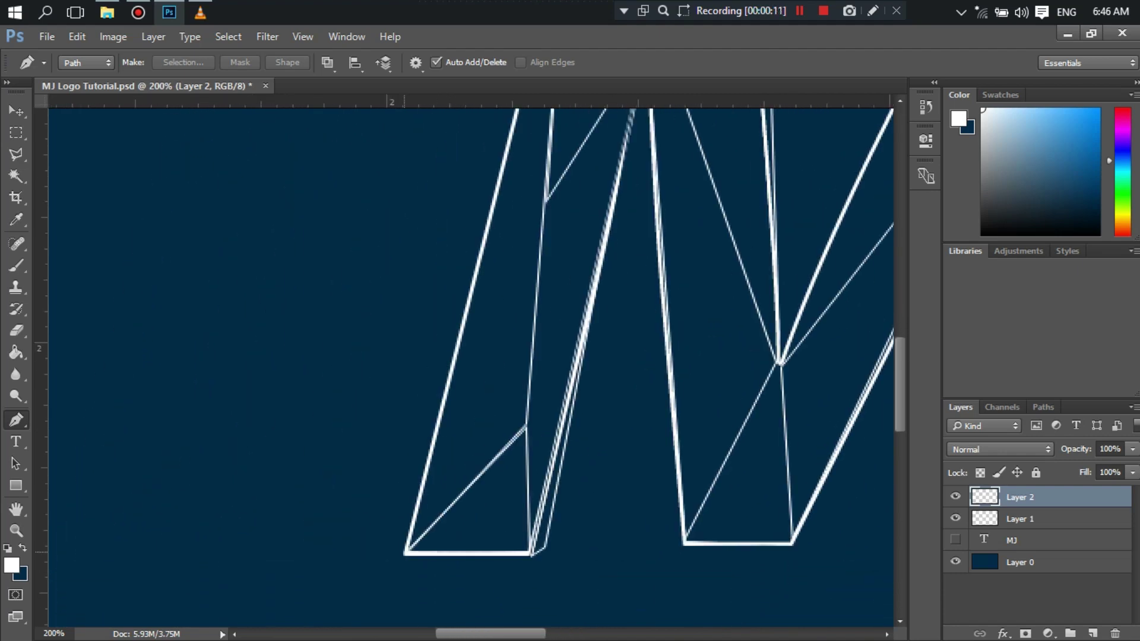
{"action": "left_click", "coordinate": [406, 552]}
{"action": "left_click", "coordinate": [531, 554]}
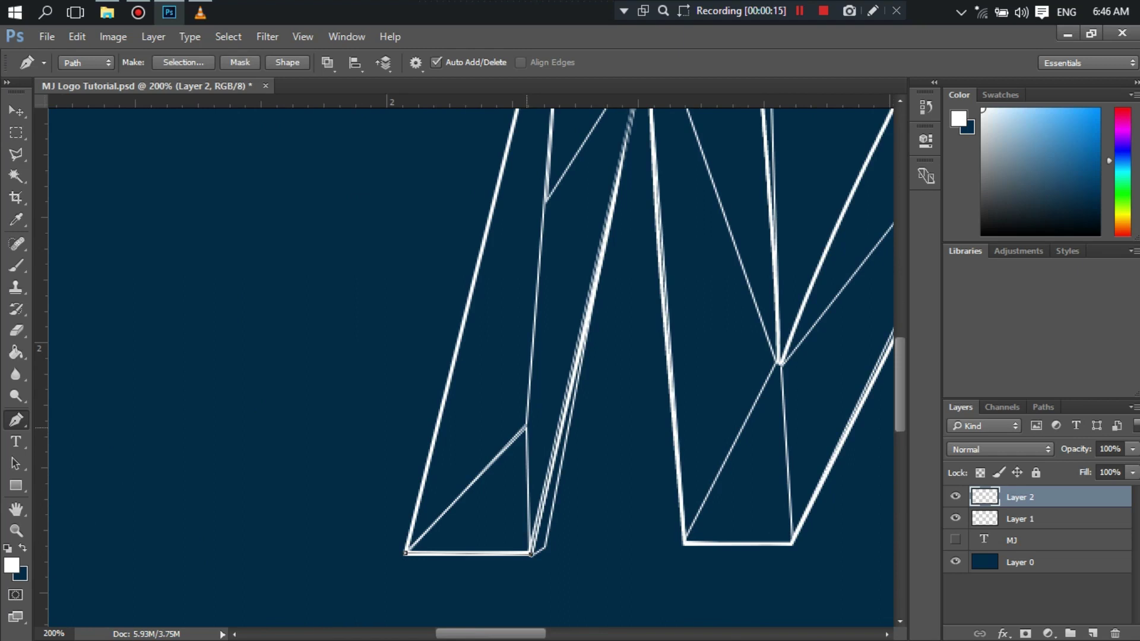
{"action": "left_click", "coordinate": [526, 426]}
{"action": "left_click", "coordinate": [406, 553]}
Start the upper facet path through the M's top-left vertex, inner junction and bottom-left vertex.
{"action": "scroll", "coordinate": [594, 415], "scroll_direction": "up", "scroll_amount": 1}
{"action": "scroll", "coordinate": [594, 415], "scroll_direction": "up", "scroll_amount": 1}
{"action": "scroll", "coordinate": [594, 415], "scroll_direction": "up", "scroll_amount": 1}
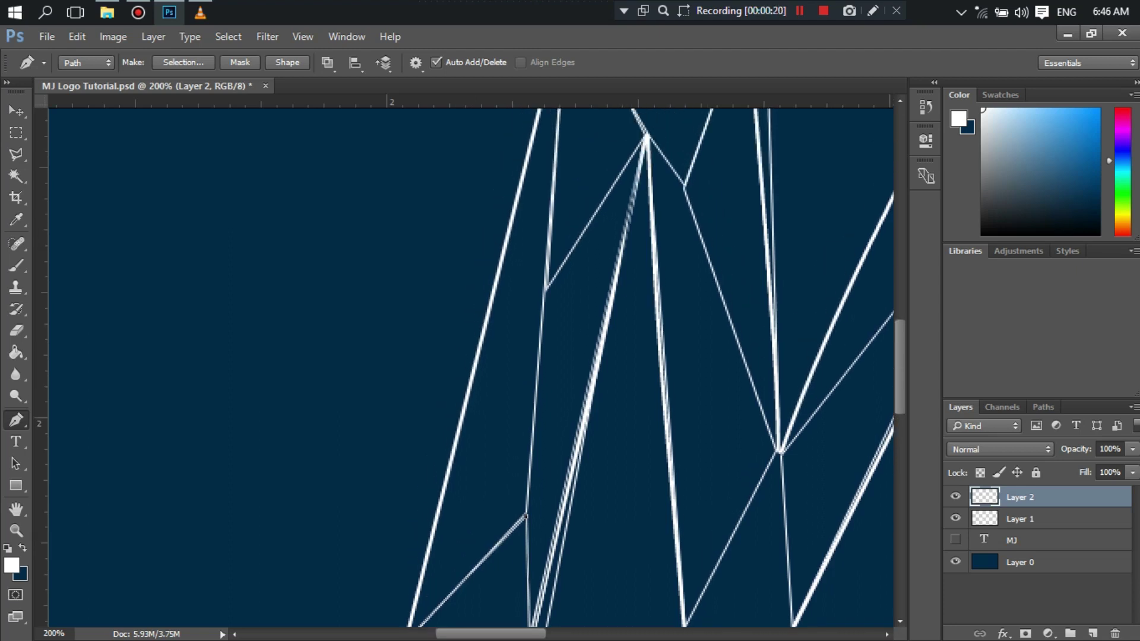
{"action": "scroll", "coordinate": [593, 416], "scroll_direction": "up", "scroll_amount": 2}
{"action": "scroll", "coordinate": [593, 415], "scroll_direction": "up", "scroll_amount": 1}
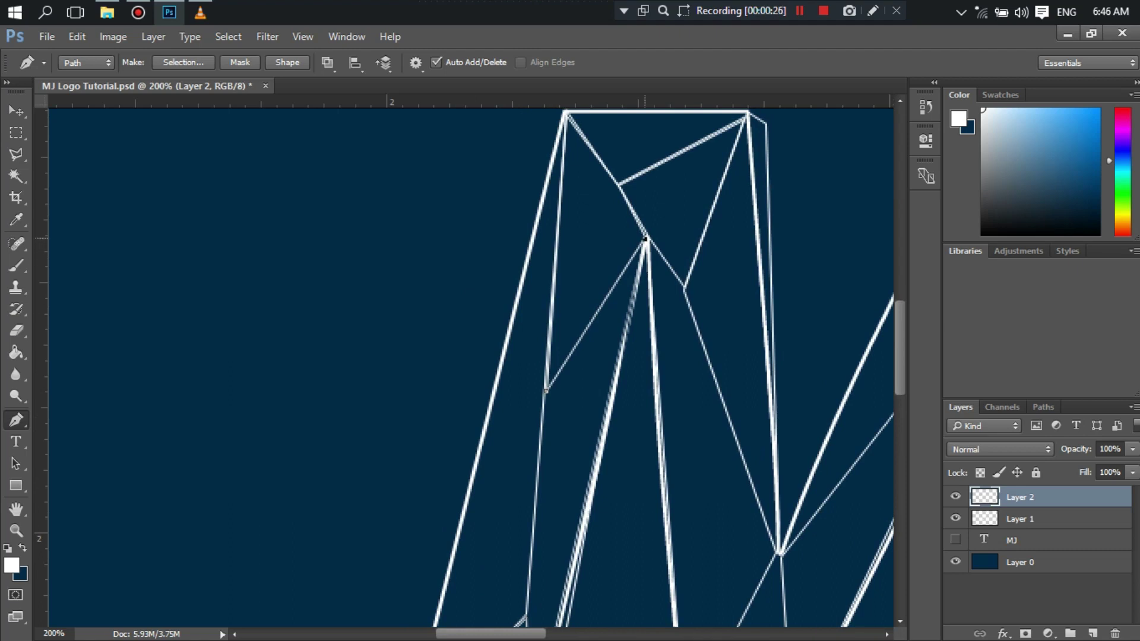
{"action": "left_click", "coordinate": [619, 184]}
{"action": "left_click", "coordinate": [565, 112]}
{"action": "left_click", "coordinate": [647, 239]}
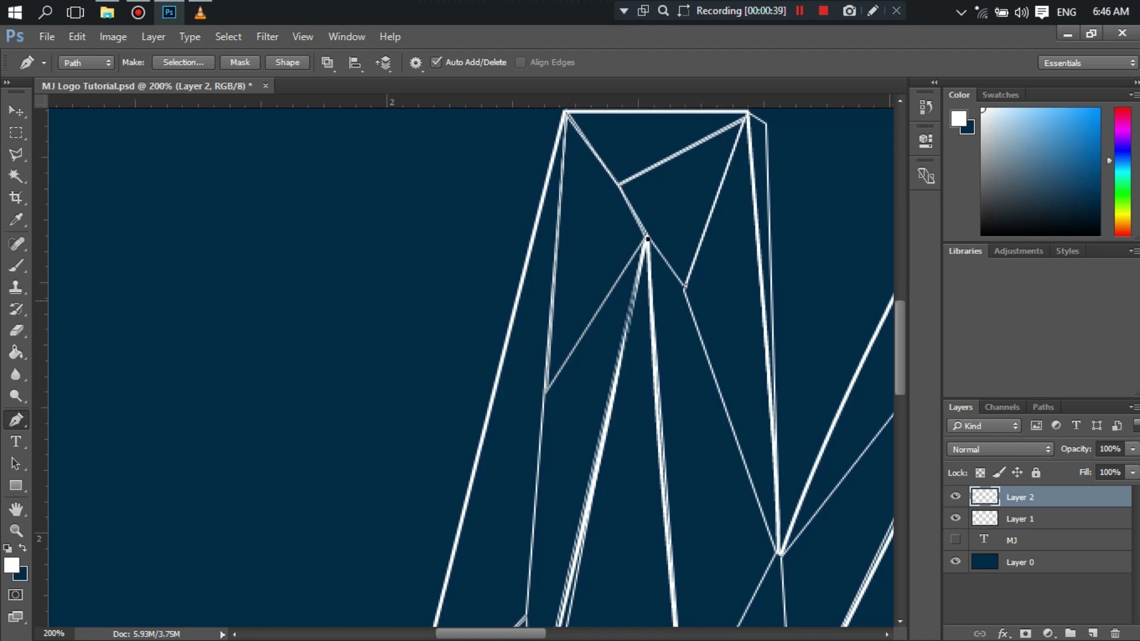
{"action": "scroll", "coordinate": [688, 529], "scroll_direction": "down", "scroll_amount": 6}
{"action": "scroll", "coordinate": [687, 529], "scroll_direction": "down", "scroll_amount": 1}
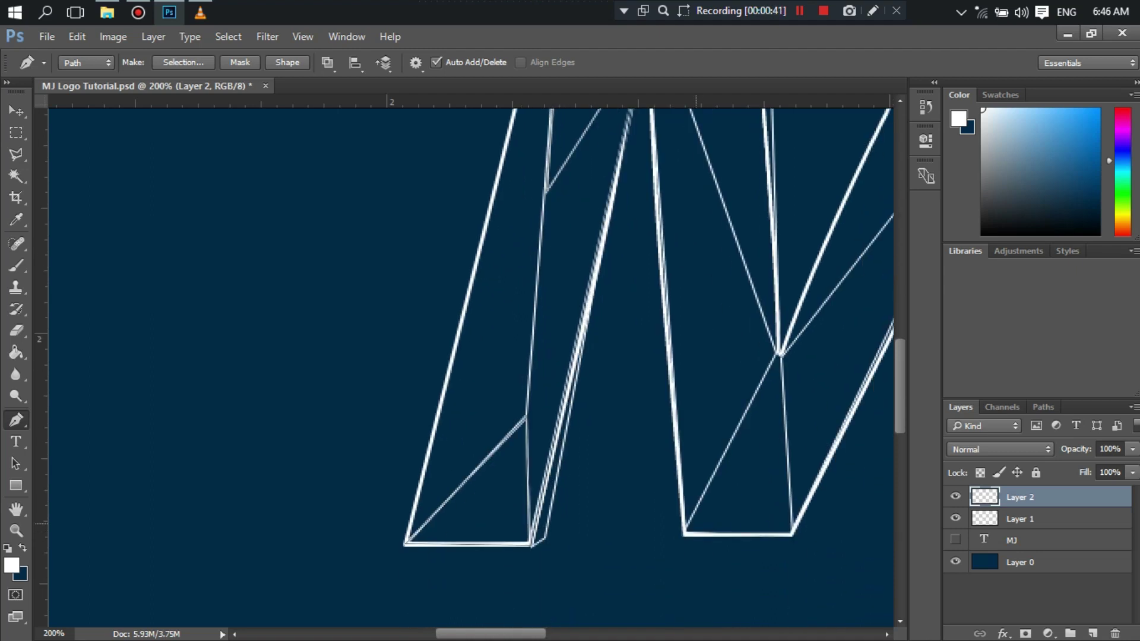
{"action": "left_click", "coordinate": [685, 529]}
{"action": "left_click", "coordinate": [777, 355]}
Continue the path to the upper junction, top-right corner and down the right edge.
{"action": "scroll", "coordinate": [471, 367], "scroll_direction": "up", "scroll_amount": 5}
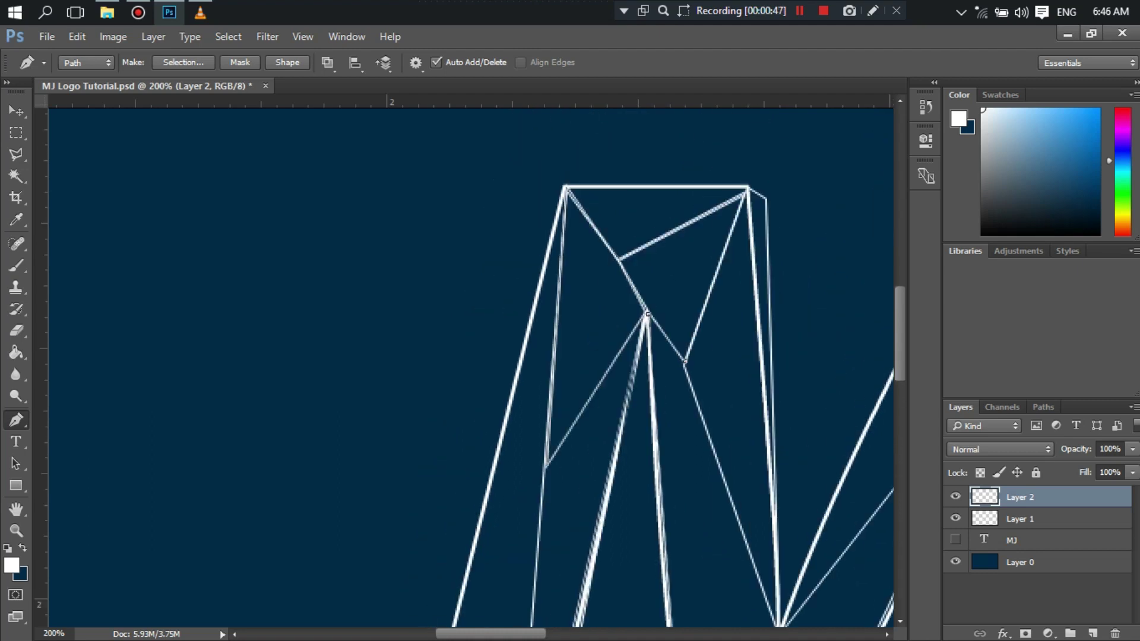
{"action": "left_click", "coordinate": [648, 315]}
{"action": "left_click", "coordinate": [748, 188]}
{"action": "left_click", "coordinate": [777, 625]}
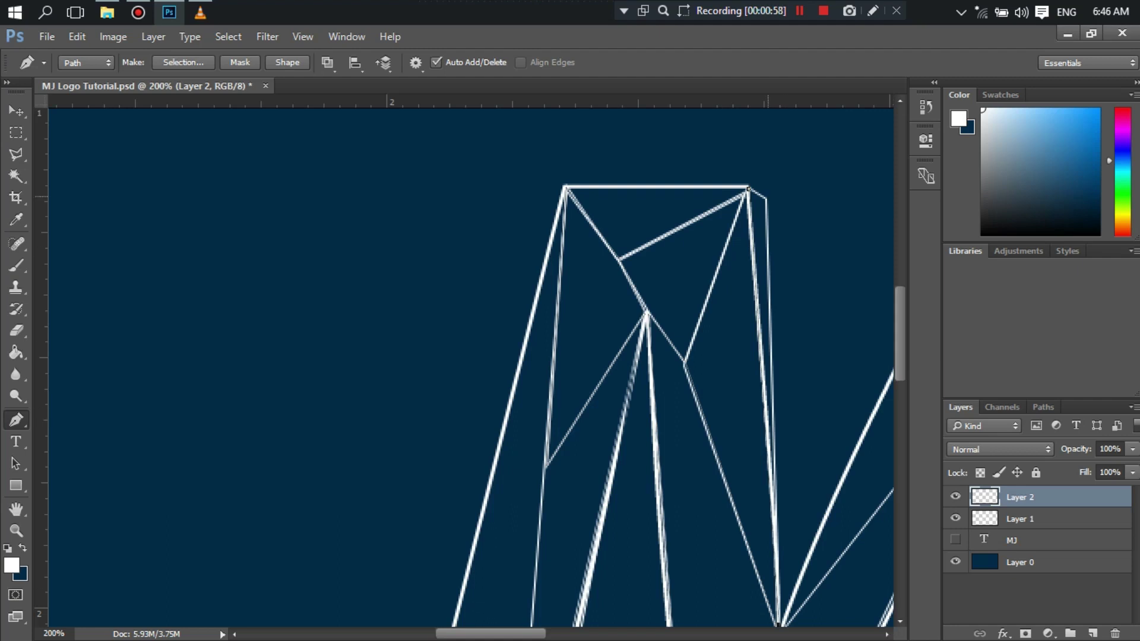
{"action": "left_click", "coordinate": [767, 200]}
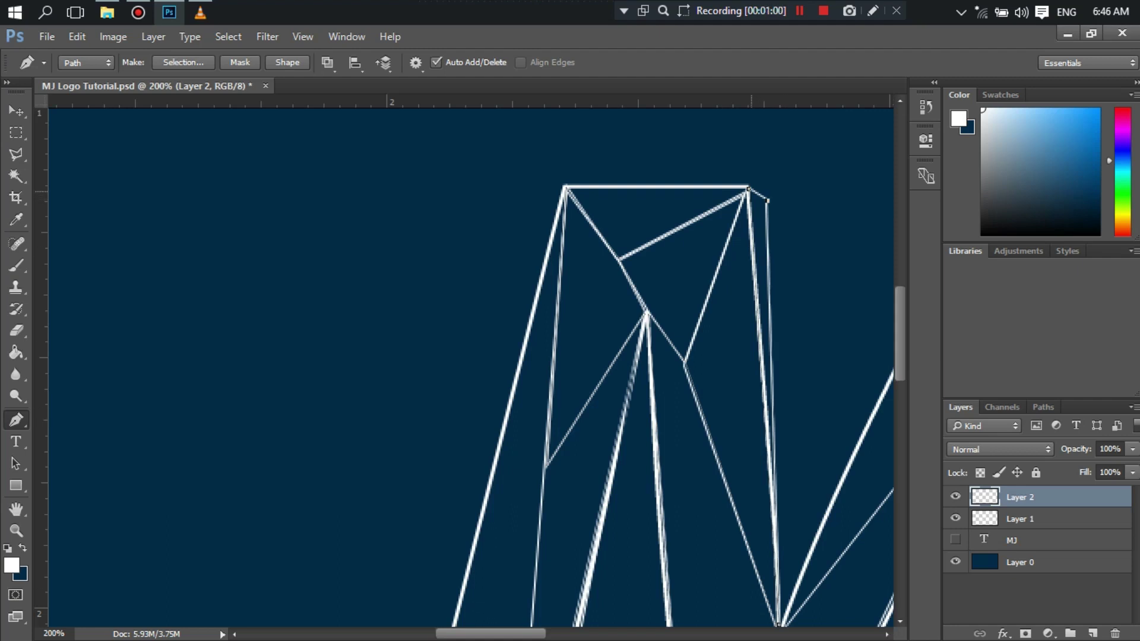
Trace a closed facet triangle from the lower-right corner up to the junction and back.
{"action": "scroll", "coordinate": [469, 365], "scroll_direction": "down", "scroll_amount": 2}
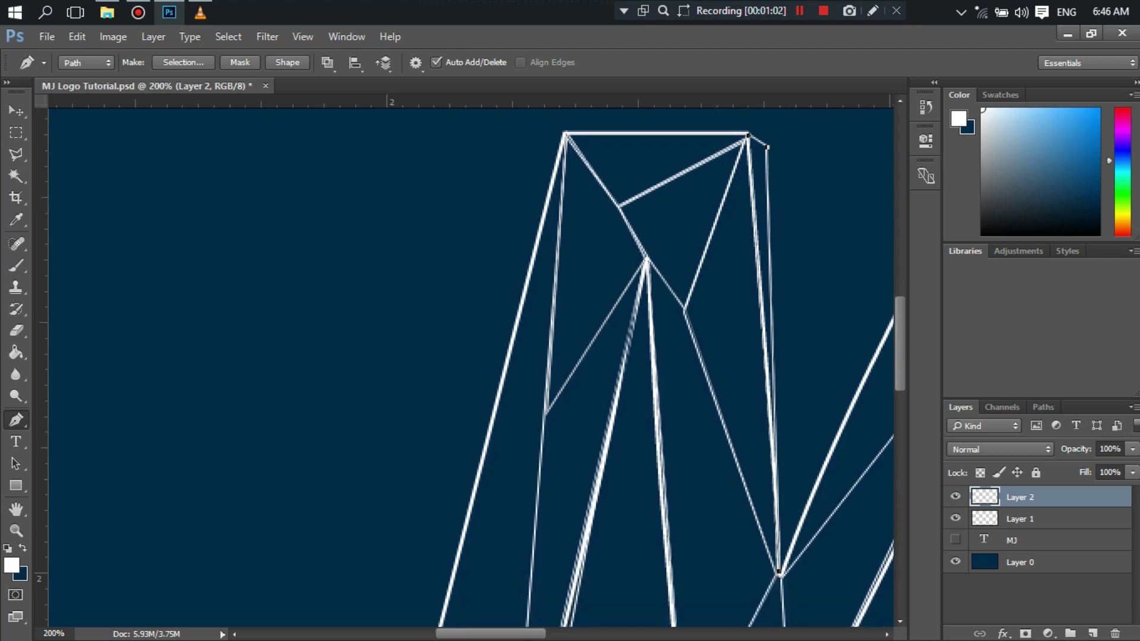
{"action": "scroll", "coordinate": [469, 365], "scroll_direction": "down", "scroll_amount": 2}
{"action": "scroll", "coordinate": [468, 365], "scroll_direction": "down", "scroll_amount": 3}
{"action": "scroll", "coordinate": [469, 365], "scroll_direction": "down", "scroll_amount": 1}
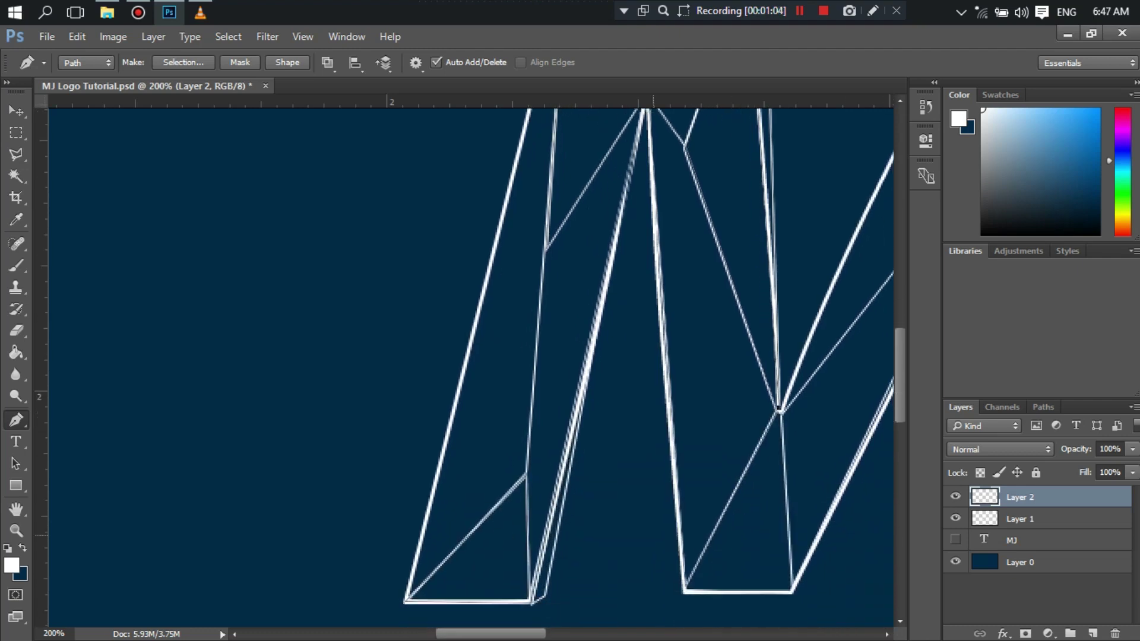
{"action": "scroll", "coordinate": [469, 365], "scroll_direction": "right", "scroll_amount": 3}
{"action": "scroll", "coordinate": [469, 365], "scroll_direction": "right", "scroll_amount": 4}
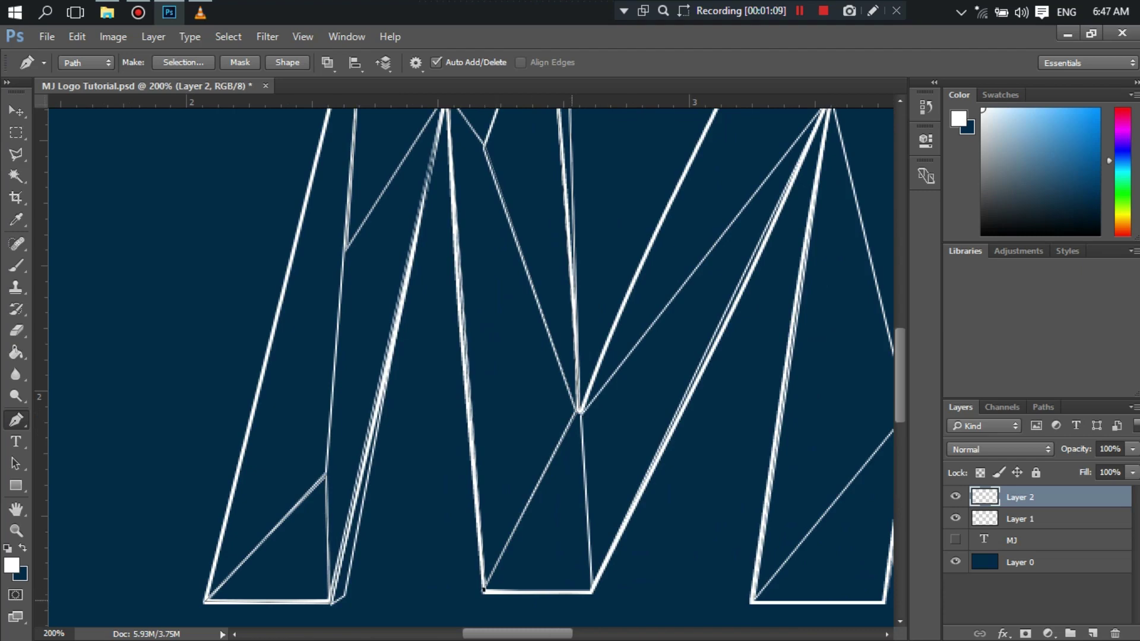
{"action": "left_click", "coordinate": [593, 593]}
{"action": "left_click", "coordinate": [580, 411]}
{"action": "left_click", "coordinate": [484, 590]}
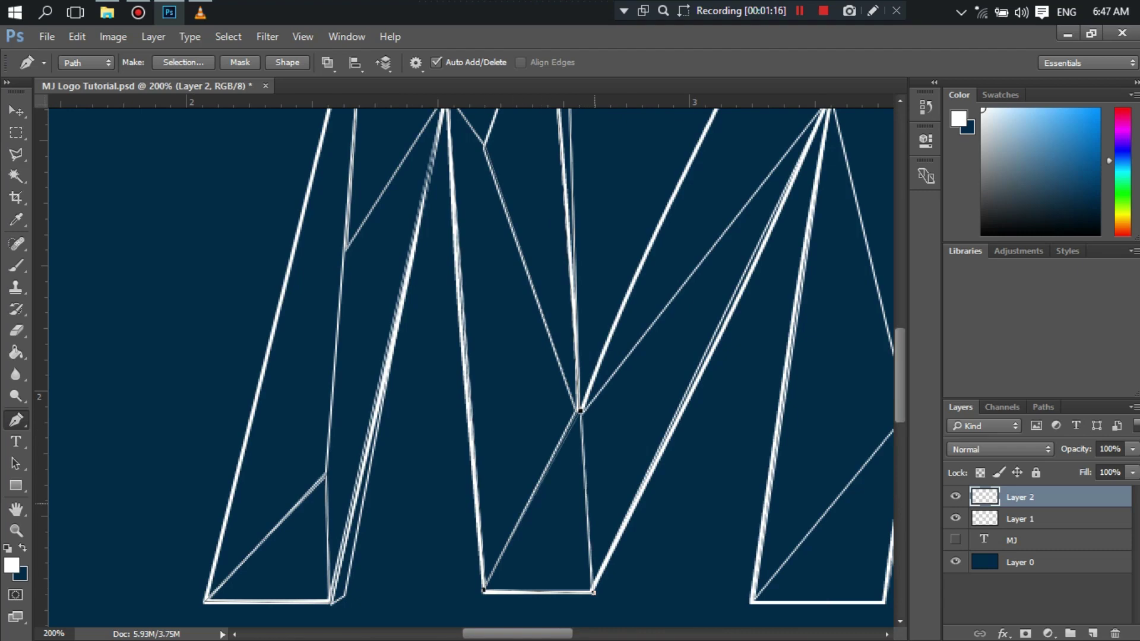
Trace a new path up the M's thick diagonal edge to its top-right corner.
{"action": "scroll", "coordinate": [469, 368], "scroll_direction": "up", "scroll_amount": 1}
{"action": "scroll", "coordinate": [469, 368], "scroll_direction": "up", "scroll_amount": 2}
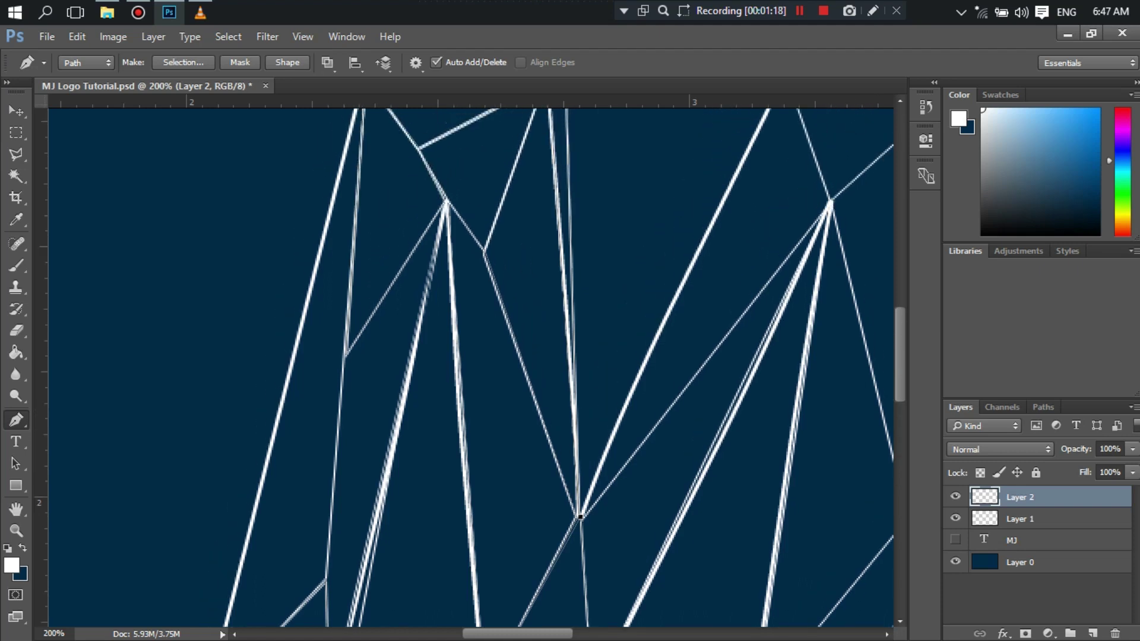
{"action": "scroll", "coordinate": [469, 368], "scroll_direction": "up", "scroll_amount": 3}
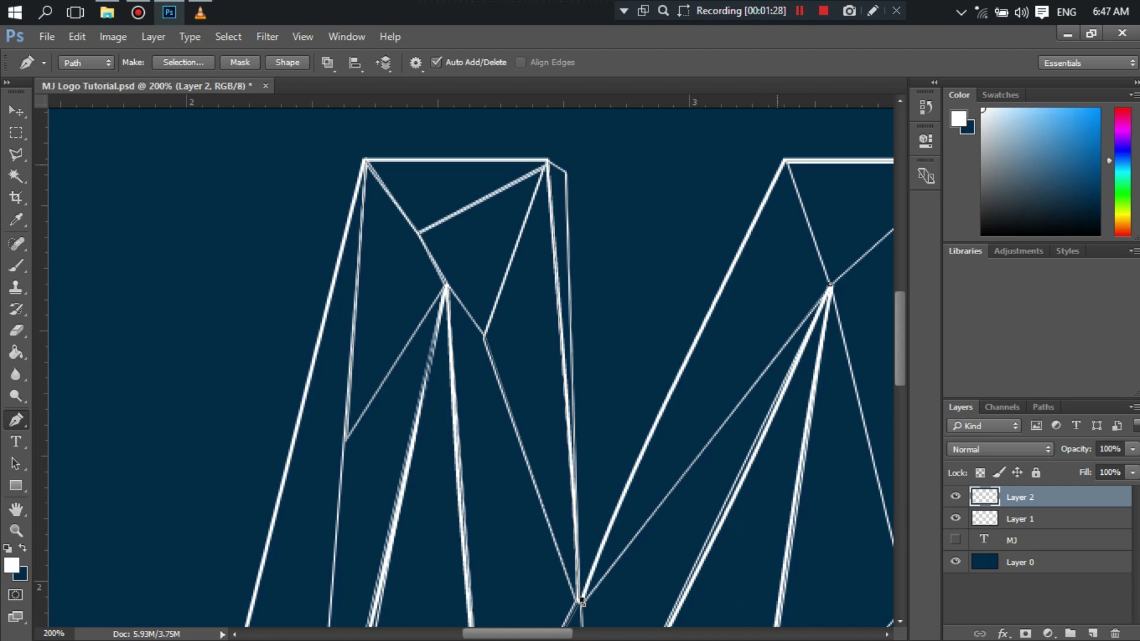
{"action": "left_click", "coordinate": [581, 601]}
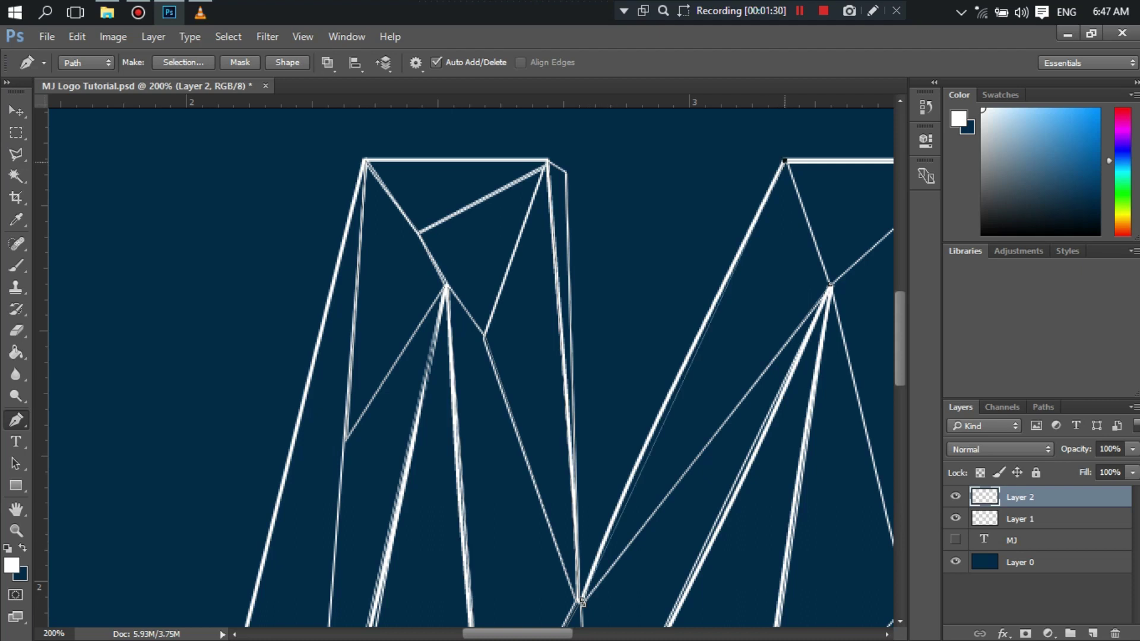
{"action": "left_click", "coordinate": [582, 601]}
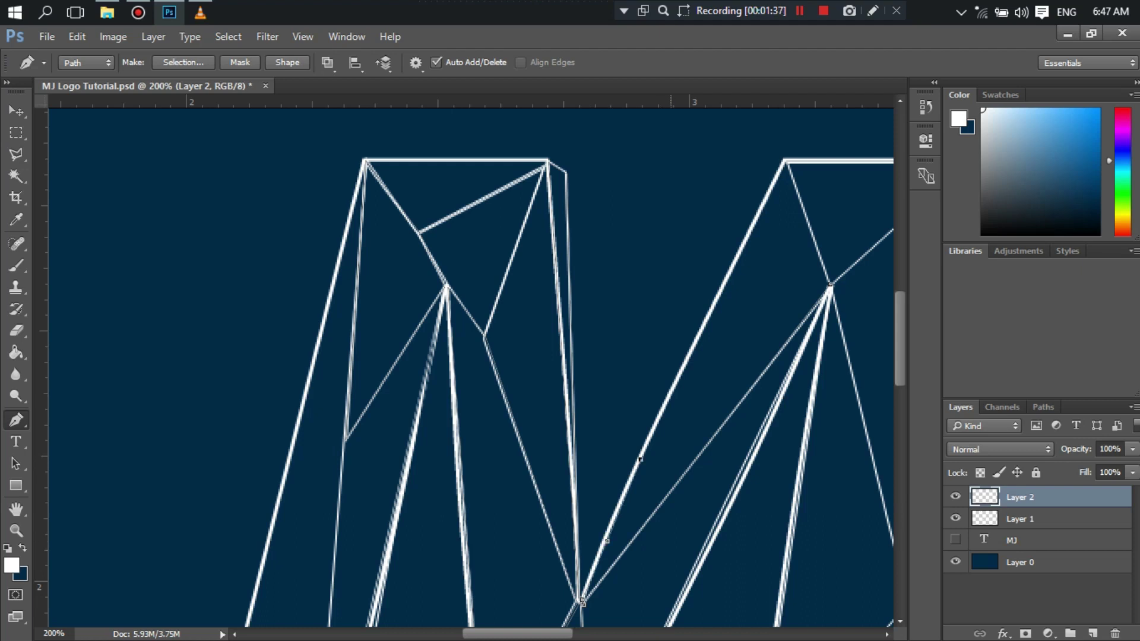
{"action": "left_click", "coordinate": [675, 384]}
{"action": "left_click", "coordinate": [739, 253]}
{"action": "left_click", "coordinate": [788, 167]}
{"action": "scroll", "coordinate": [469, 356], "scroll_direction": "right", "scroll_amount": 5}
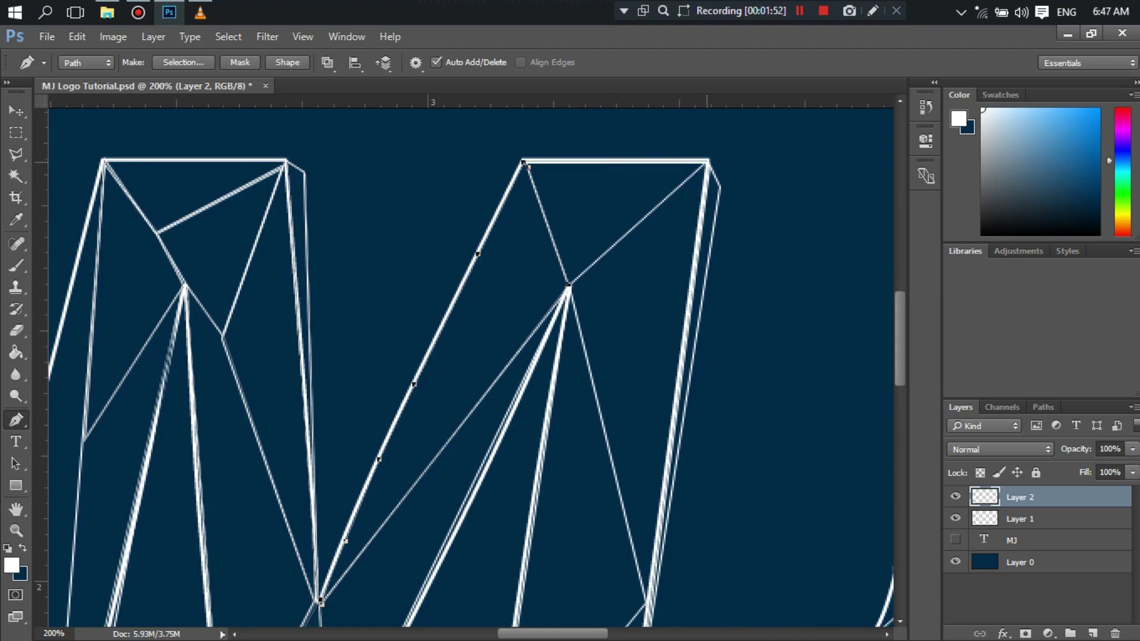
{"action": "left_click", "coordinate": [708, 162]}
Close that facet through its lower junction back at the top-right corner.
{"action": "scroll", "coordinate": [820, 447], "scroll_direction": "down", "scroll_amount": 2}
{"action": "scroll", "coordinate": [821, 447], "scroll_direction": "down", "scroll_amount": 3}
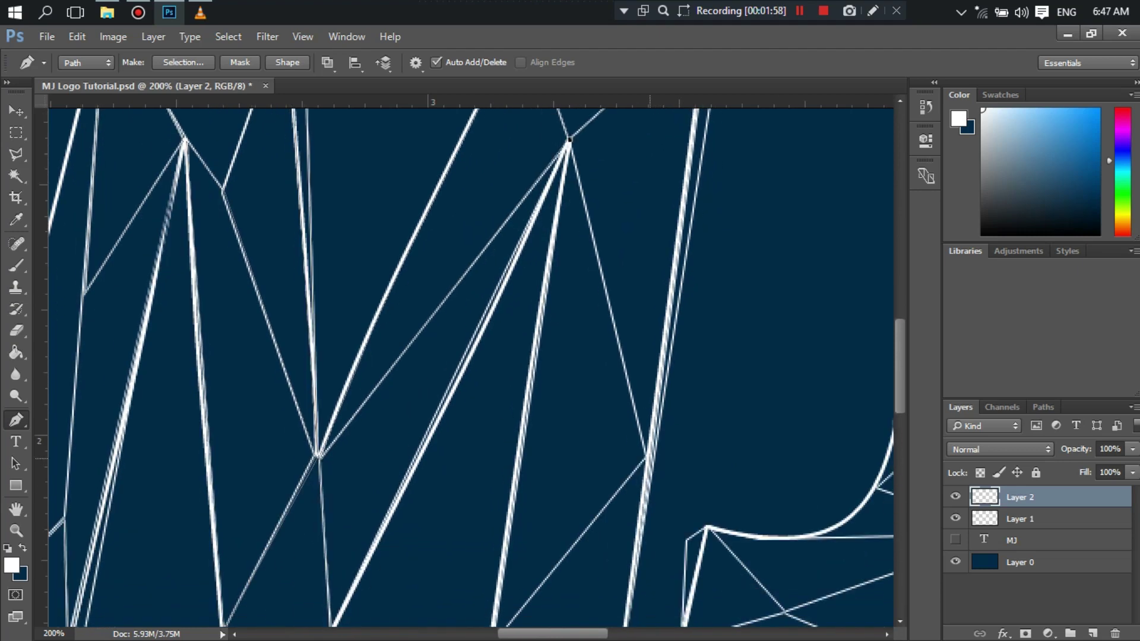
{"action": "left_click", "coordinate": [647, 455]}
{"action": "scroll", "coordinate": [469, 356], "scroll_direction": "up", "scroll_amount": 4}
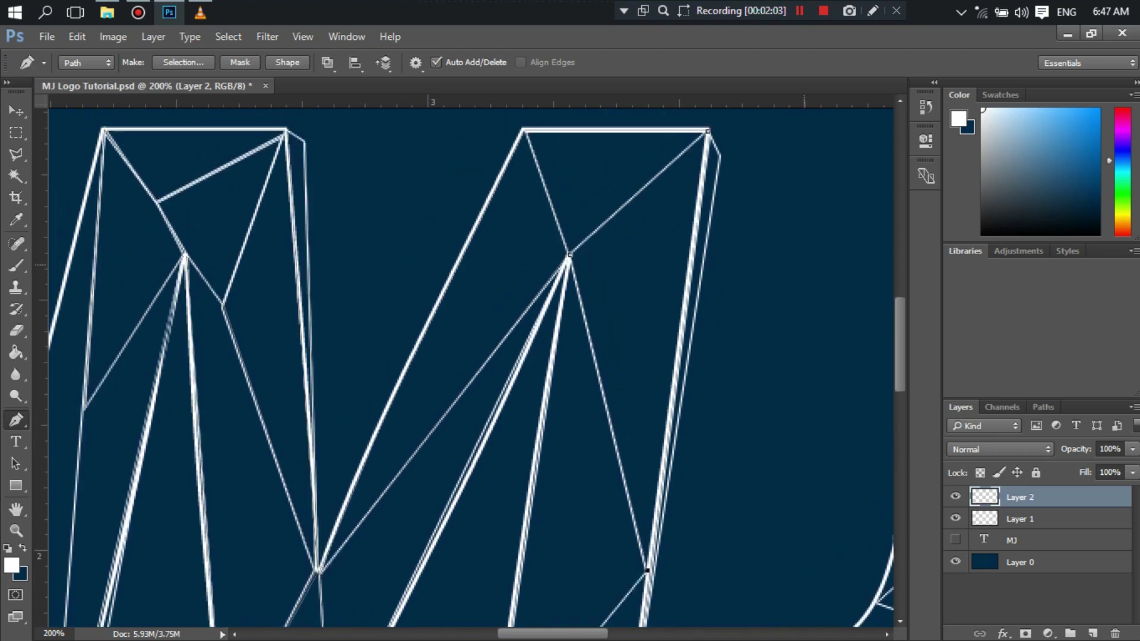
{"action": "left_click", "coordinate": [708, 131]}
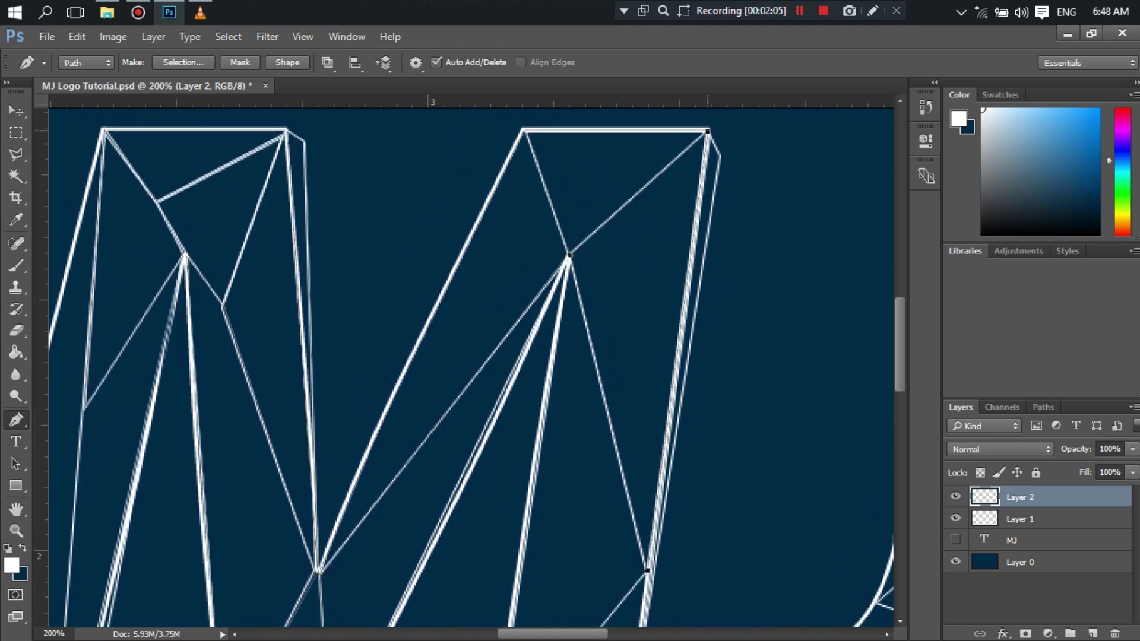
Trace the closed triangle at the right leg's bottom-right corner and zoom out.
{"action": "scroll", "coordinate": [469, 356], "scroll_direction": "down", "scroll_amount": 5}
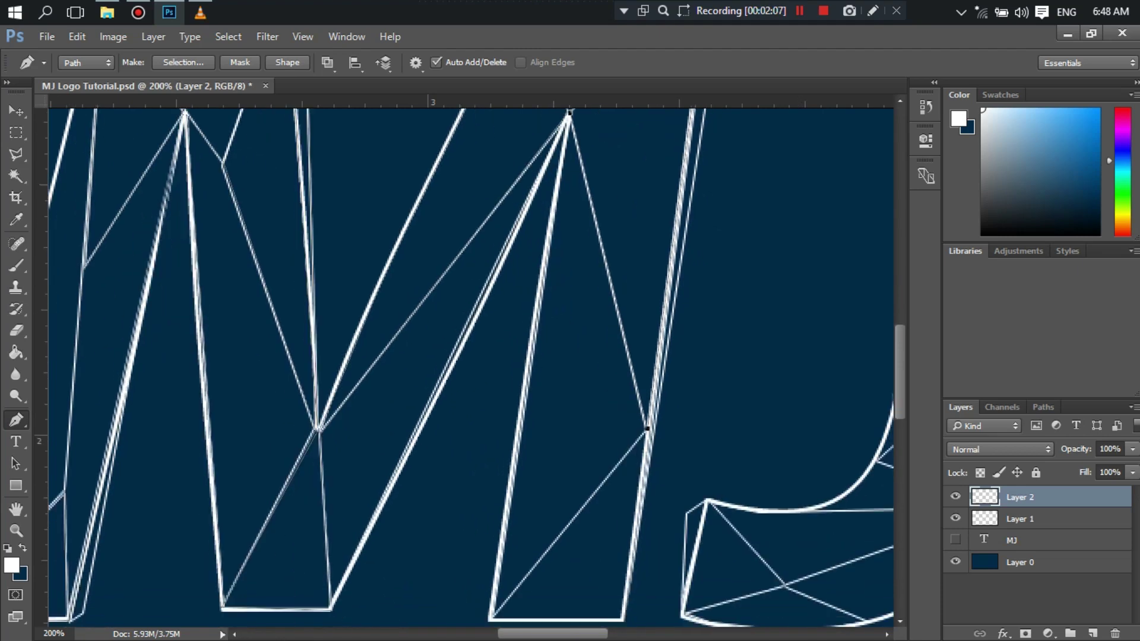
{"action": "scroll", "coordinate": [469, 357], "scroll_direction": "down", "scroll_amount": 2}
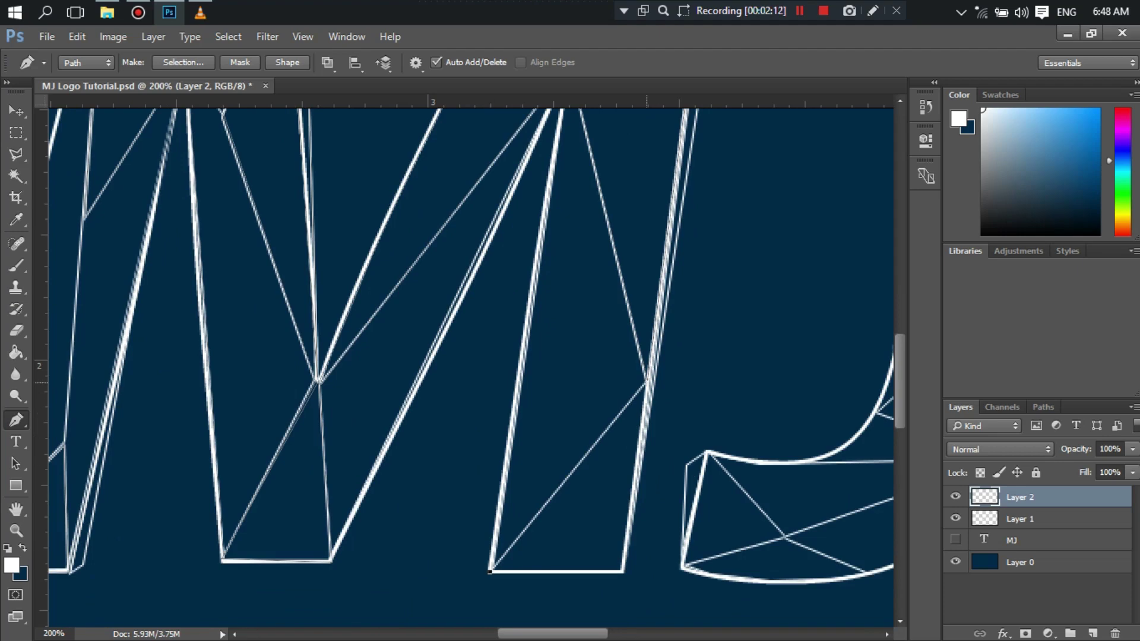
{"action": "left_click", "coordinate": [648, 382]}
{"action": "left_click", "coordinate": [624, 572]}
{"action": "left_click", "coordinate": [490, 572]}
{"action": "key", "text": "ctrl+minus"}
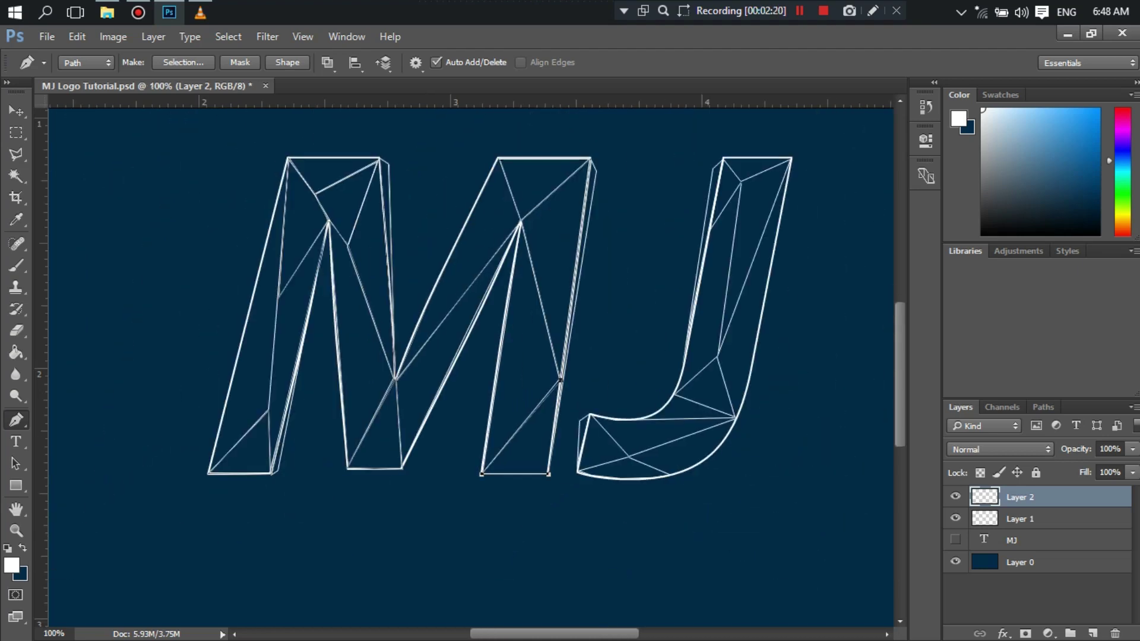
Convert the traced M paths into a white-filled Shape 1 layer.
{"action": "scroll", "coordinate": [469, 368], "scroll_direction": "up", "scroll_amount": 3}
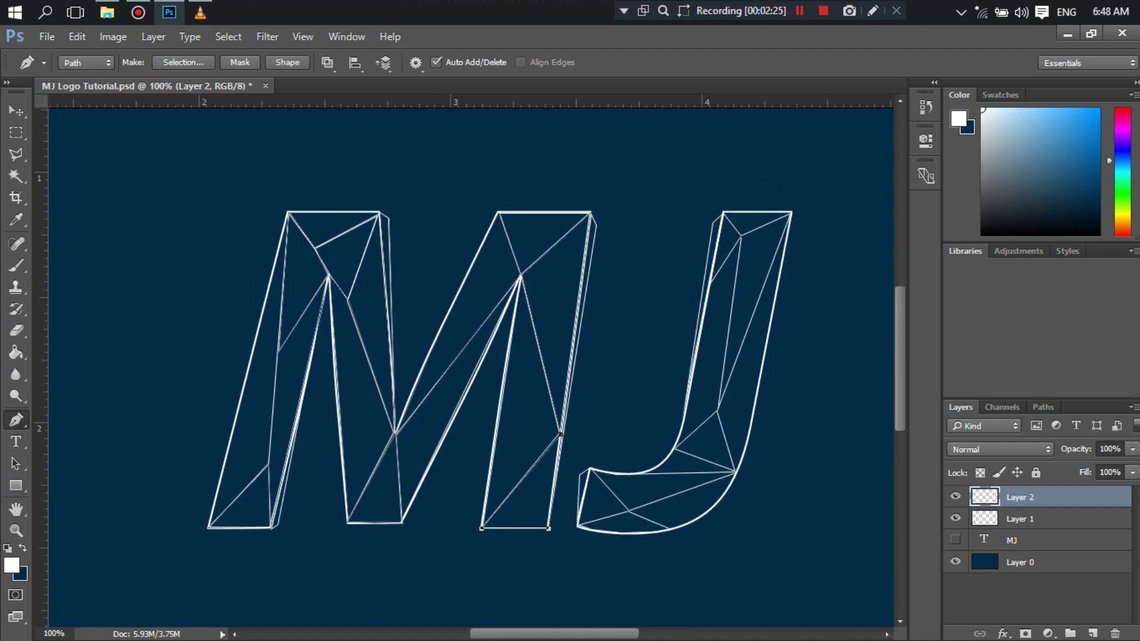
{"action": "left_click", "coordinate": [287, 63]}
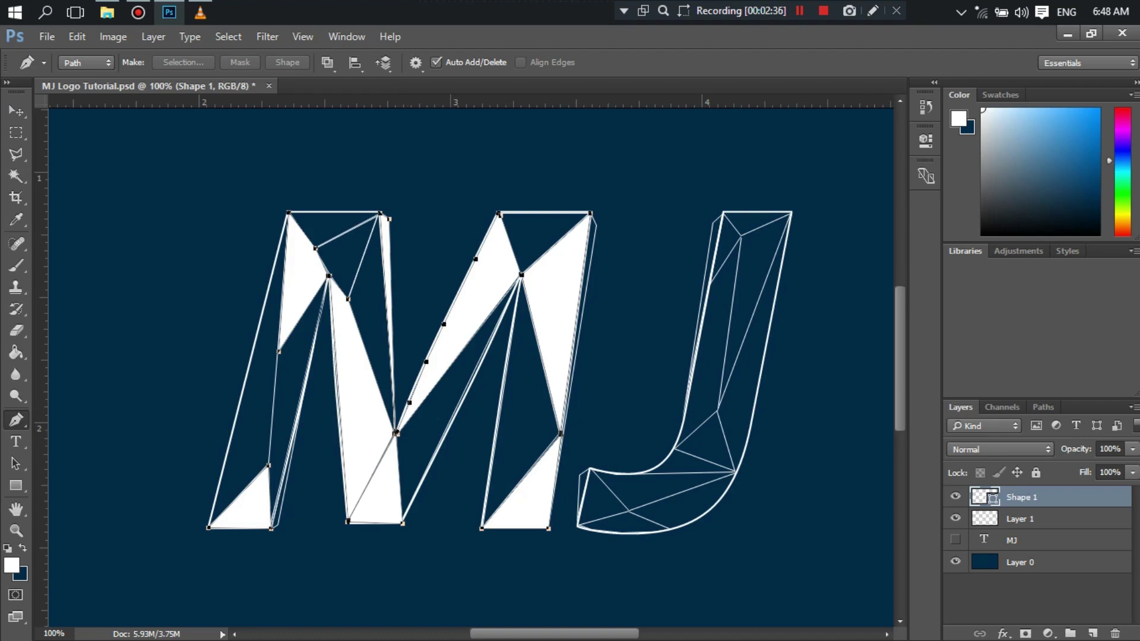
Lower Shape 1's opacity from 100% to 56%.
{"action": "left_click", "coordinate": [1132, 449]}
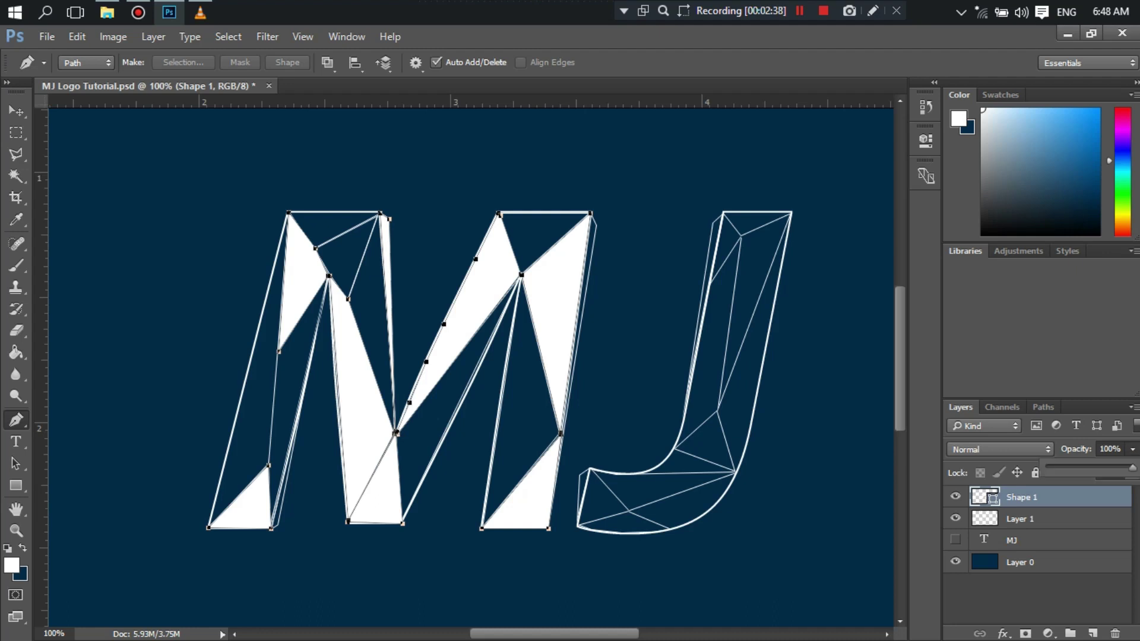
{"action": "left_click_drag", "start_coordinate": [1132, 468], "coordinate": [1098, 468]}
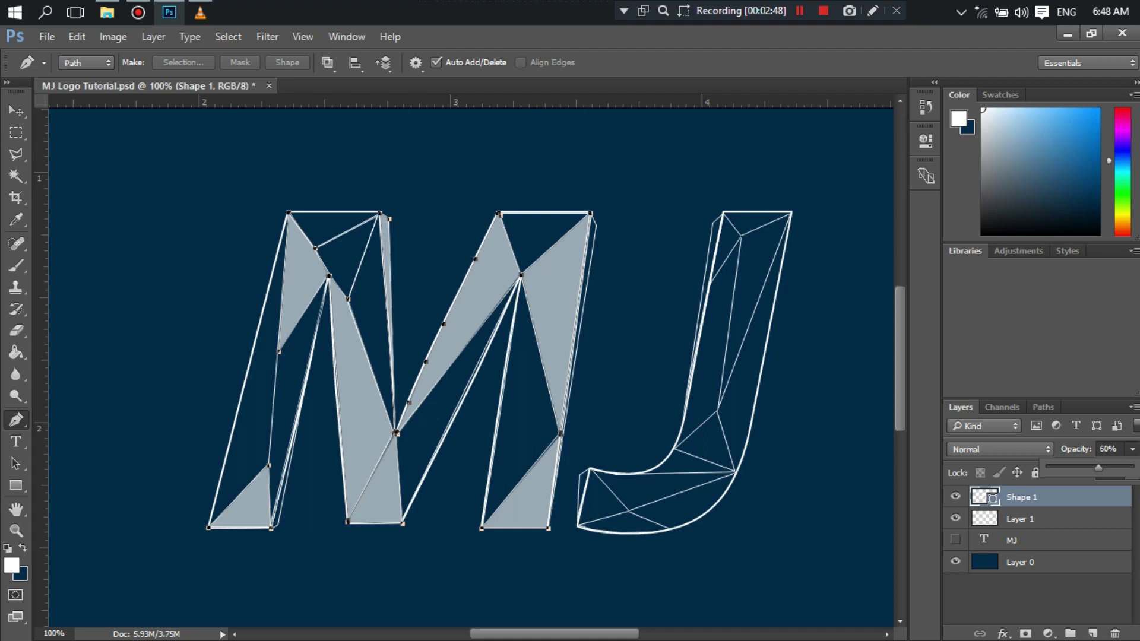
{"action": "left_click_drag", "start_coordinate": [1099, 467], "coordinate": [1095, 468]}
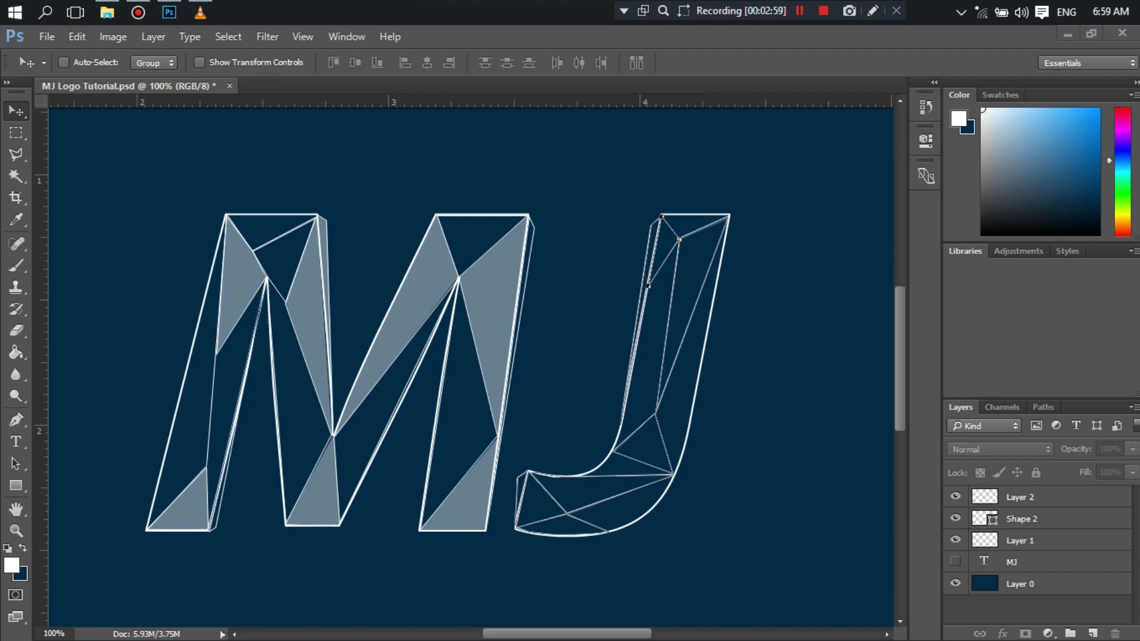
Convert the J paths into a Shape 2 layer at about 40% opacity.
{"action": "key", "text": "p"}
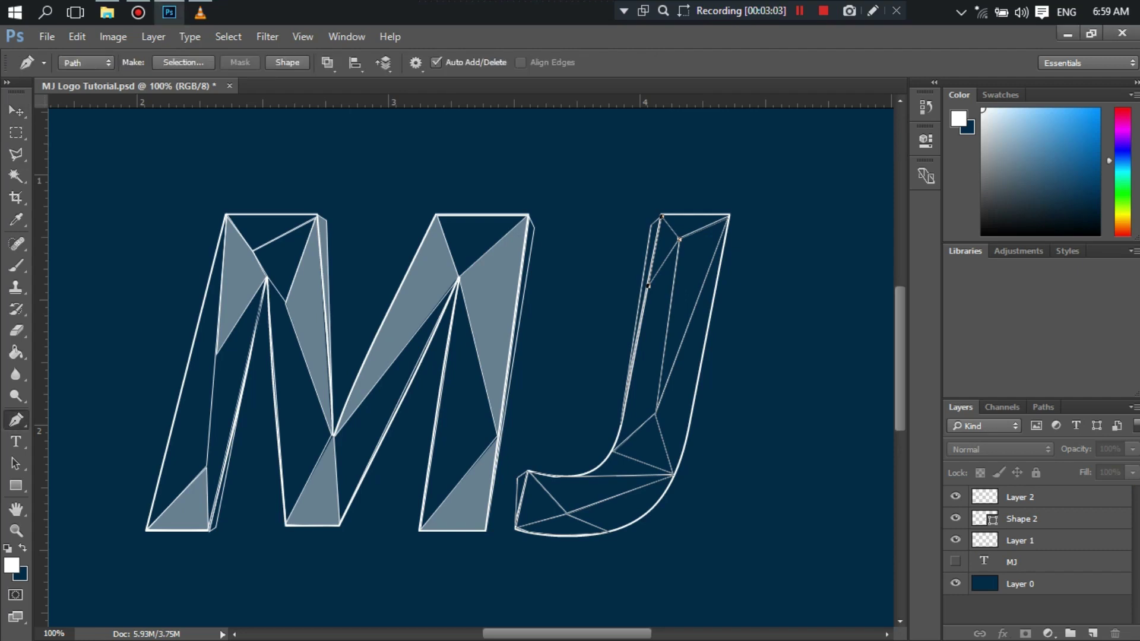
{"action": "left_click", "coordinate": [287, 63]}
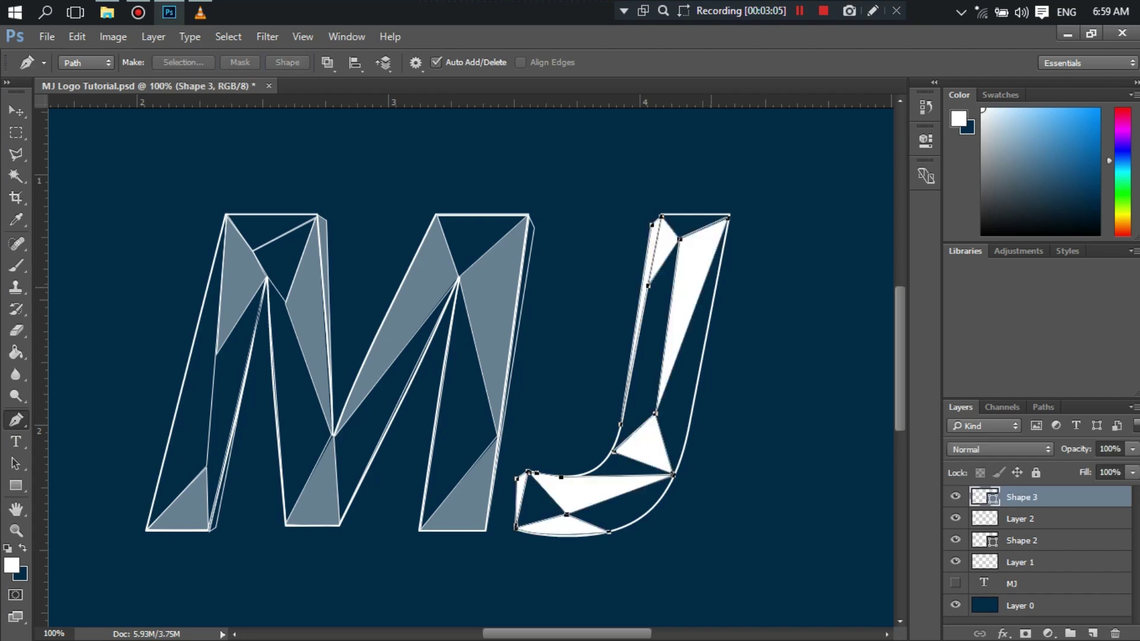
{"action": "left_click", "coordinate": [1133, 449]}
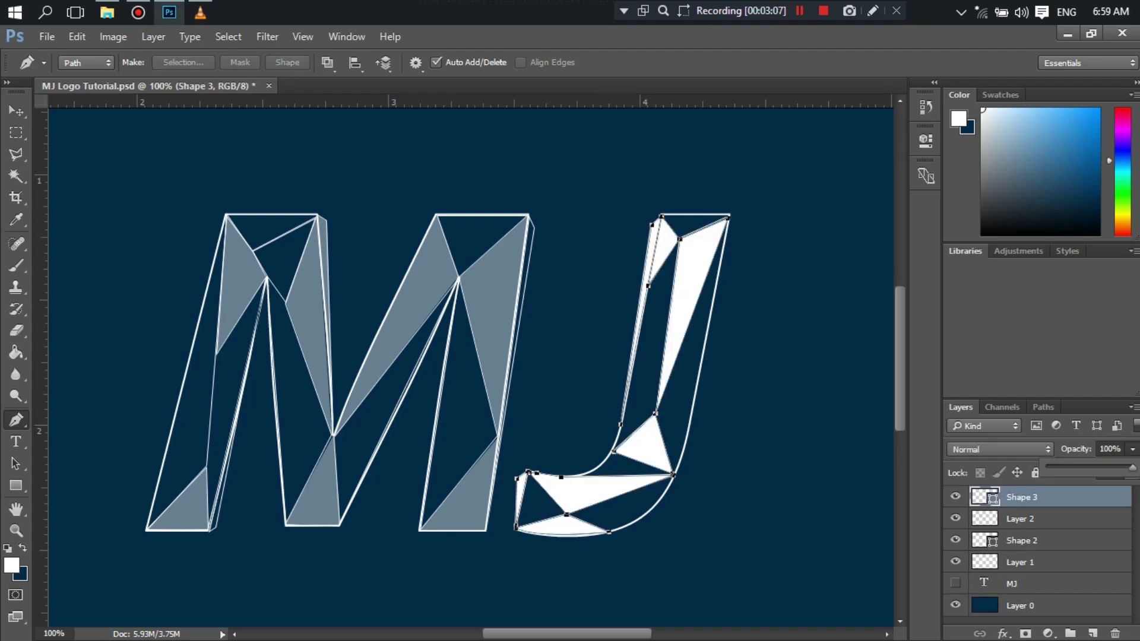
{"action": "left_click_drag", "start_coordinate": [1132, 467], "coordinate": [1082, 468]}
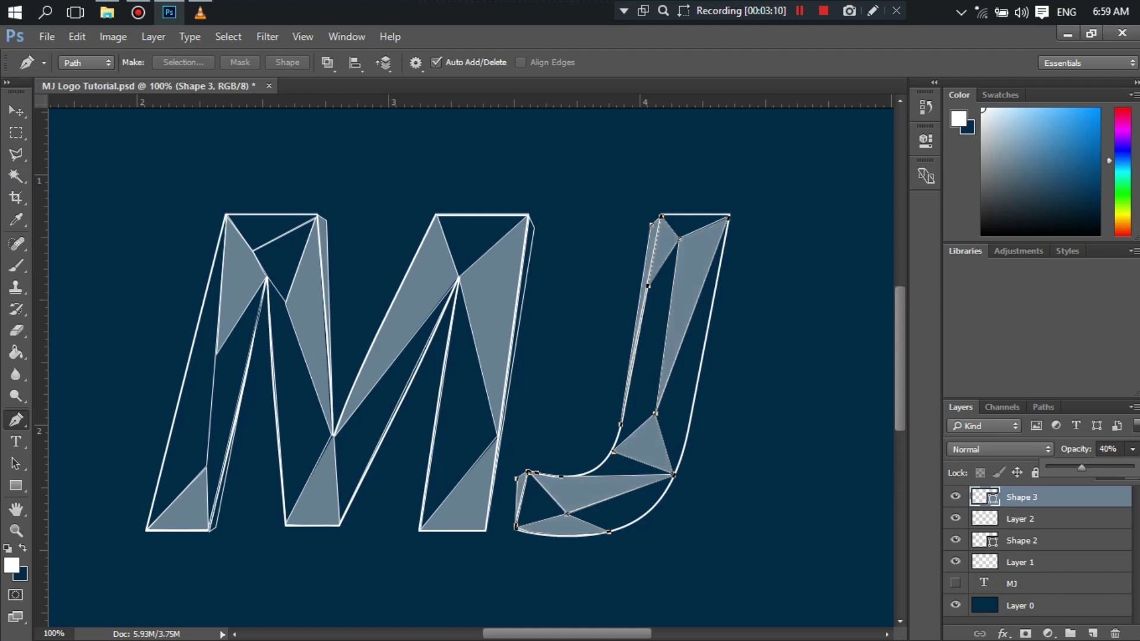
{"action": "left_click", "coordinate": [1020, 541]}
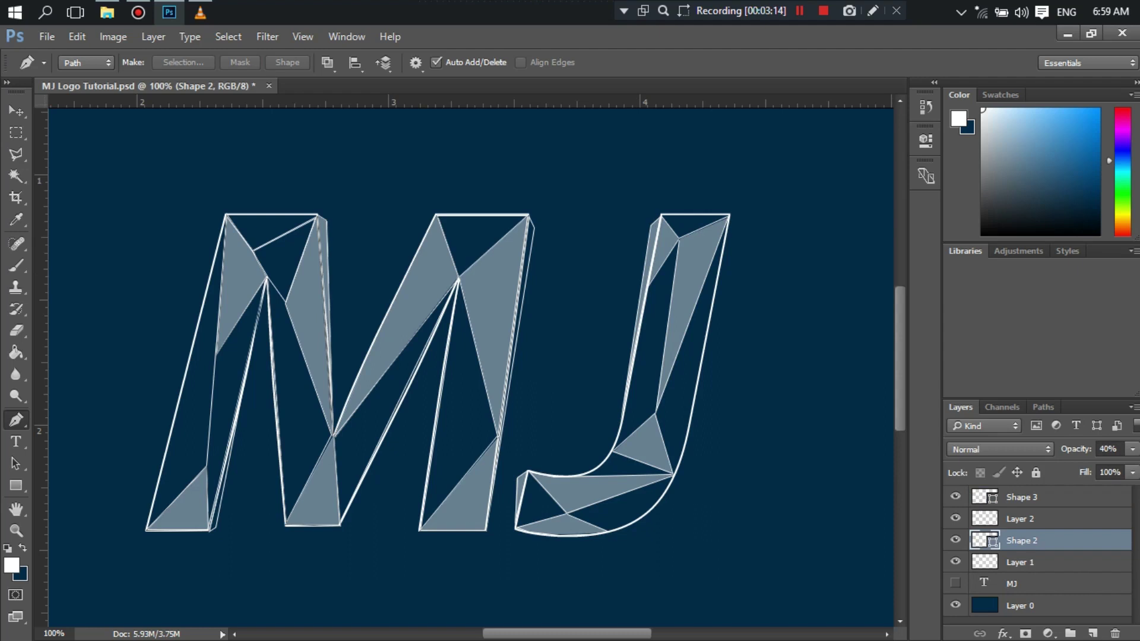
Select the leftover Layer 2 and delete it, confirming Yes.
{"action": "key", "text": "alt+bracketright"}
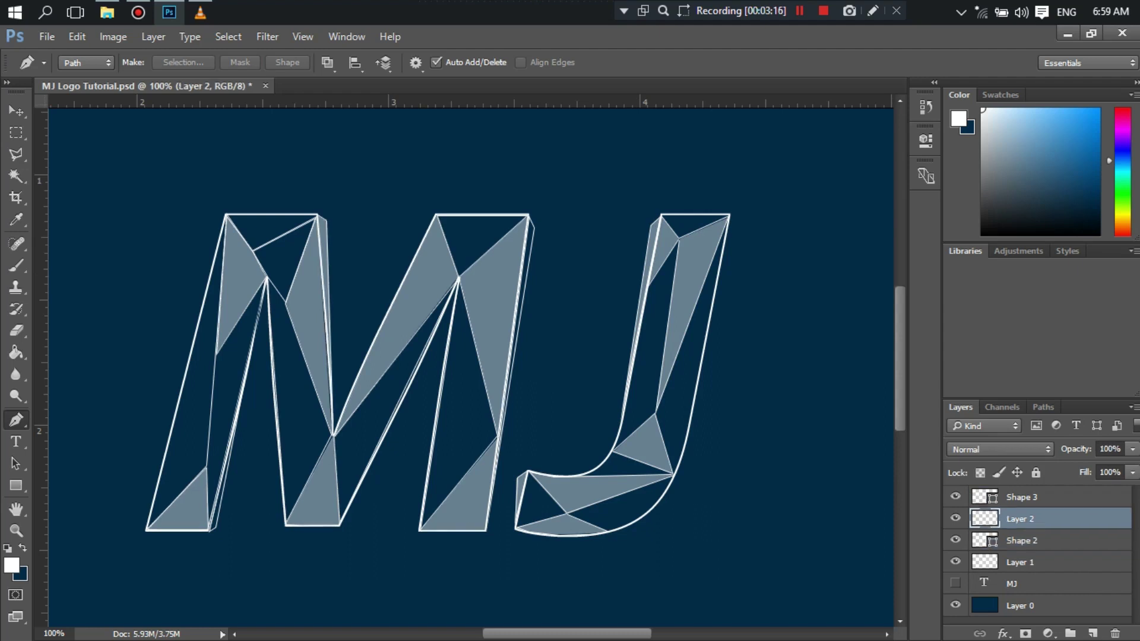
{"action": "left_click", "coordinate": [1115, 634]}
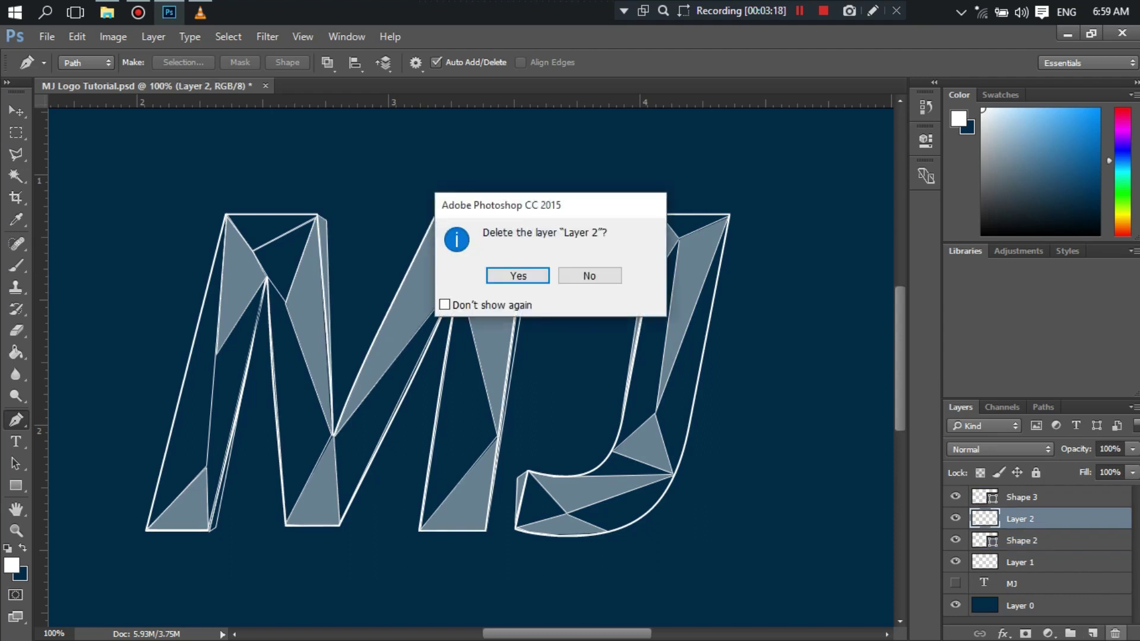
{"action": "key", "text": "Return"}
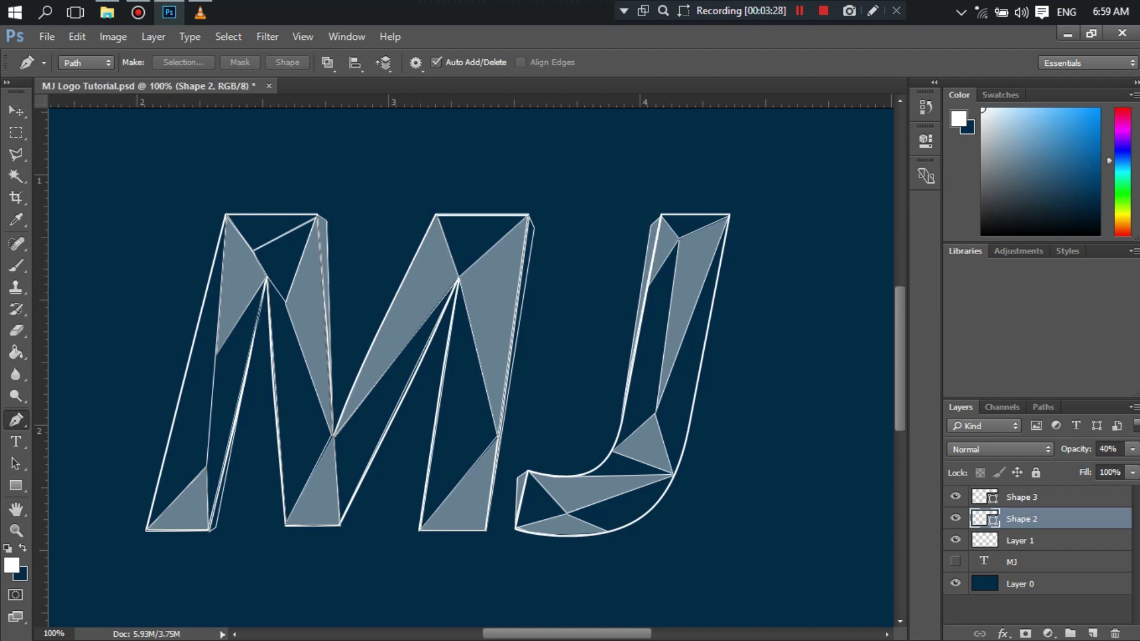
{"action": "left_click", "coordinate": [800, 11]}
Zoom to 200% and trace a closed triangle along the M's top edge.
{"action": "key", "text": "ctrl+plus"}
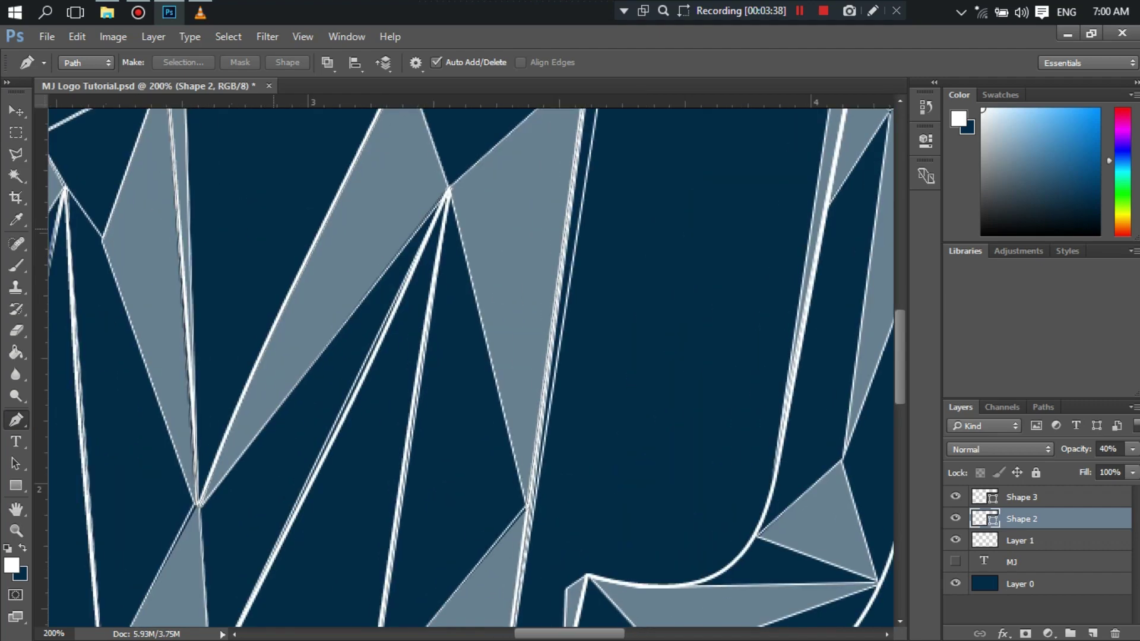
{"action": "scroll", "coordinate": [470, 366], "scroll_direction": "left", "scroll_amount": 9}
{"action": "scroll", "coordinate": [471, 367], "scroll_direction": "left", "scroll_amount": 1}
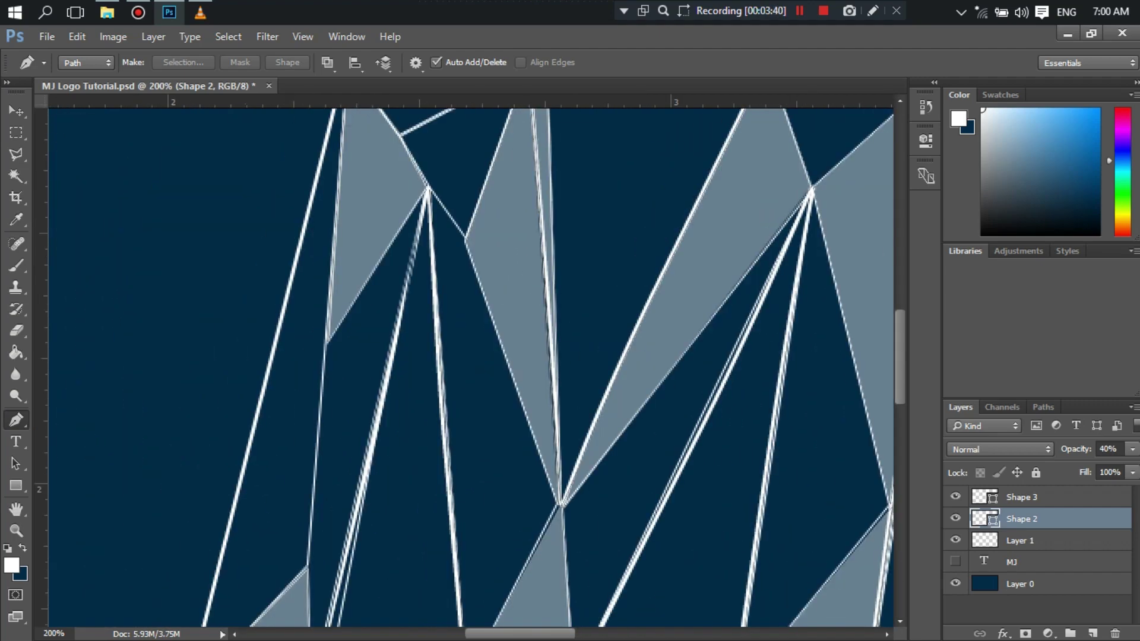
{"action": "scroll", "coordinate": [471, 366], "scroll_direction": "up", "scroll_amount": 2}
{"action": "scroll", "coordinate": [470, 367], "scroll_direction": "up", "scroll_amount": 3}
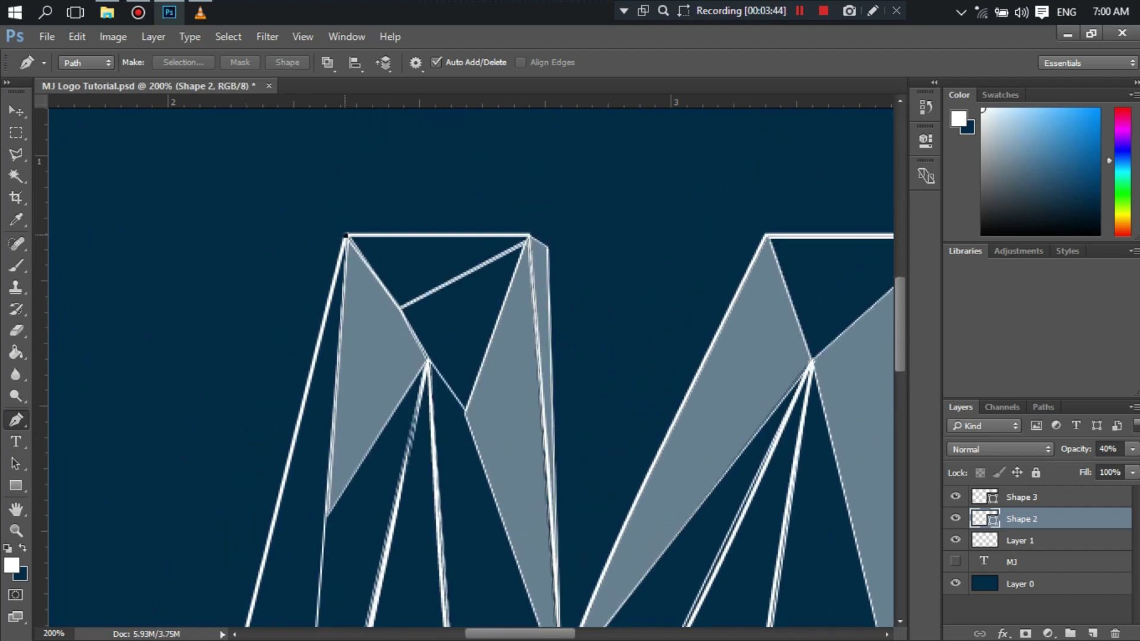
{"action": "left_click", "coordinate": [530, 235]}
{"action": "left_click", "coordinate": [401, 308]}
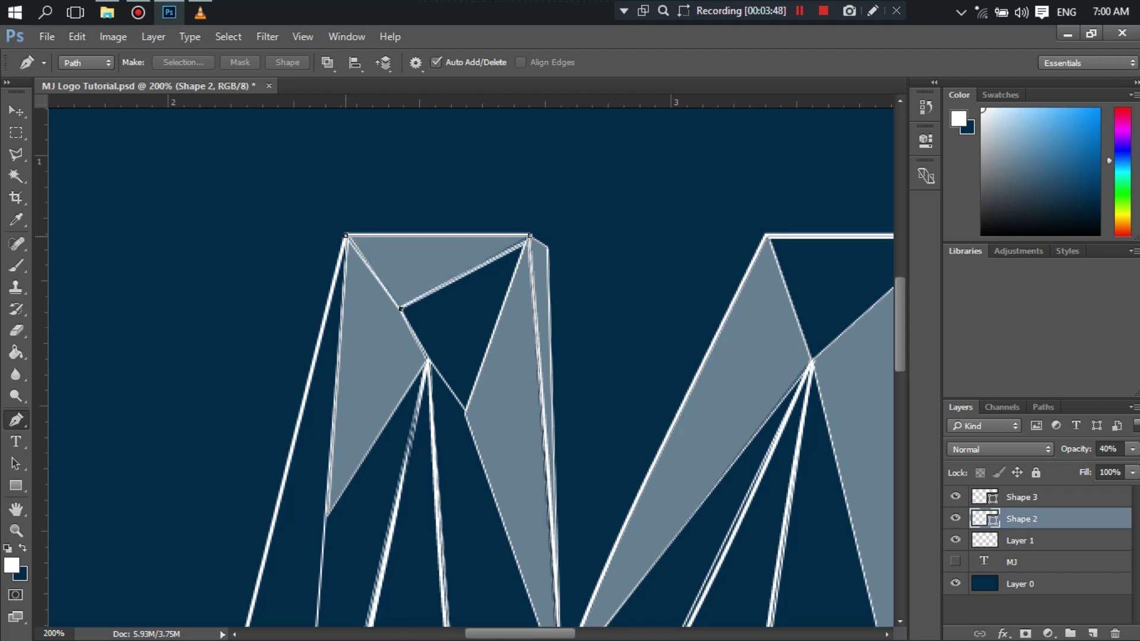
{"action": "left_click", "coordinate": [345, 236]}
Trace the left-leg strip from the bottom-left corner up to the top-left corner.
{"action": "scroll", "coordinate": [469, 365], "scroll_direction": "down", "scroll_amount": 10}
{"action": "scroll", "coordinate": [469, 365], "scroll_direction": "up", "scroll_amount": 1}
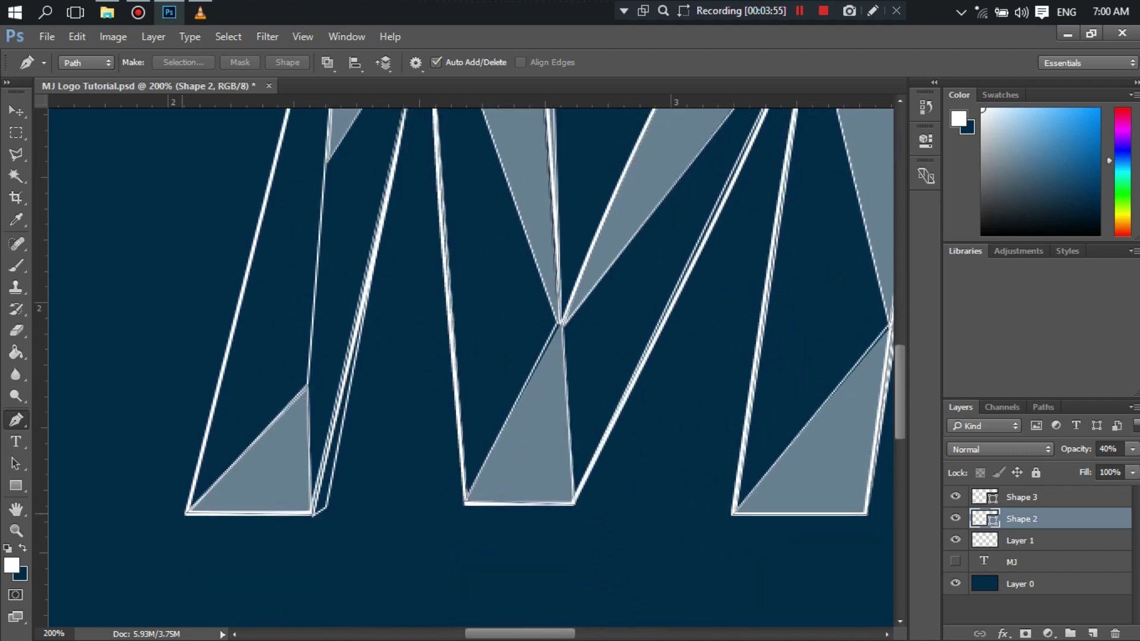
{"action": "left_click", "coordinate": [185, 514]}
{"action": "left_click", "coordinate": [308, 386]}
{"action": "scroll", "coordinate": [469, 365], "scroll_direction": "up", "scroll_amount": 1}
{"action": "scroll", "coordinate": [469, 365], "scroll_direction": "up", "scroll_amount": 5}
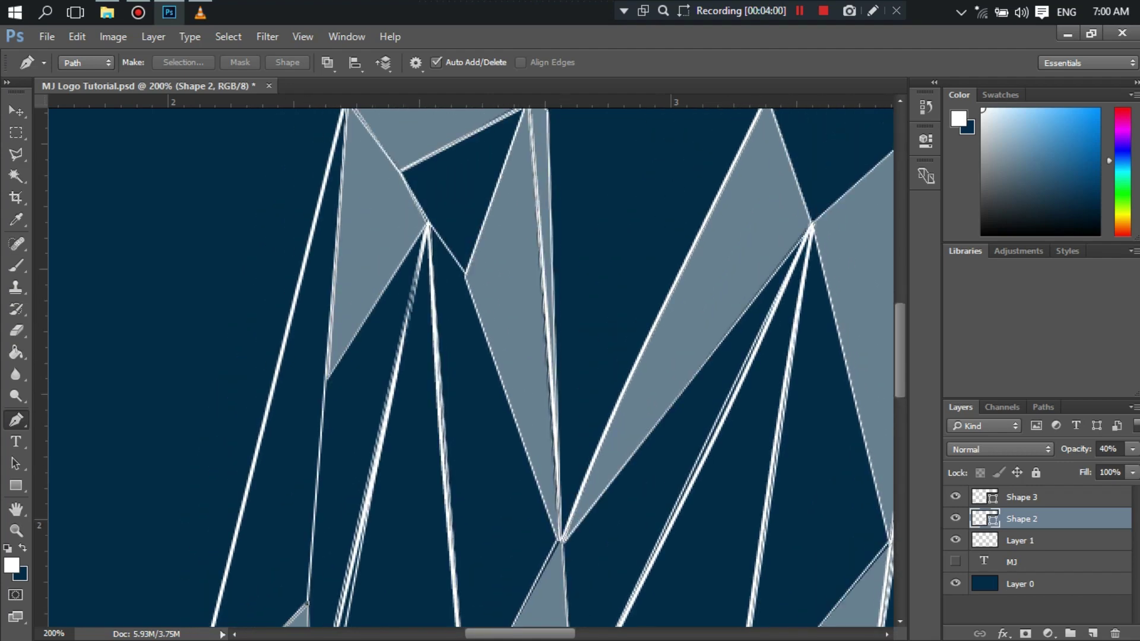
{"action": "scroll", "coordinate": [345, 201], "scroll_direction": "up", "scroll_amount": 3}
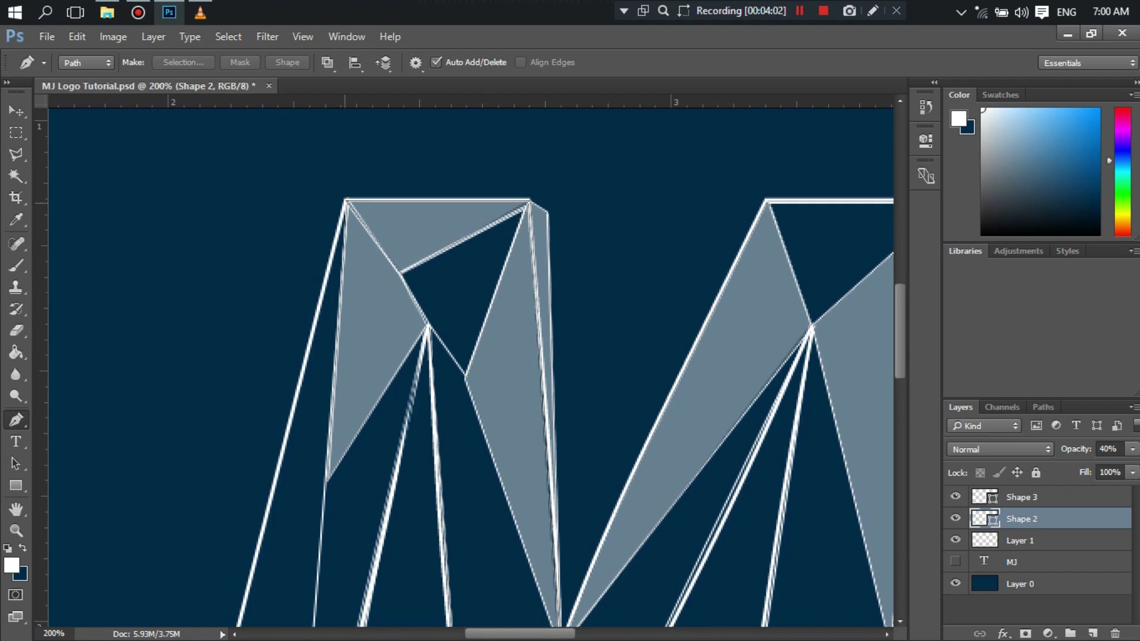
{"action": "left_click", "coordinate": [345, 200]}
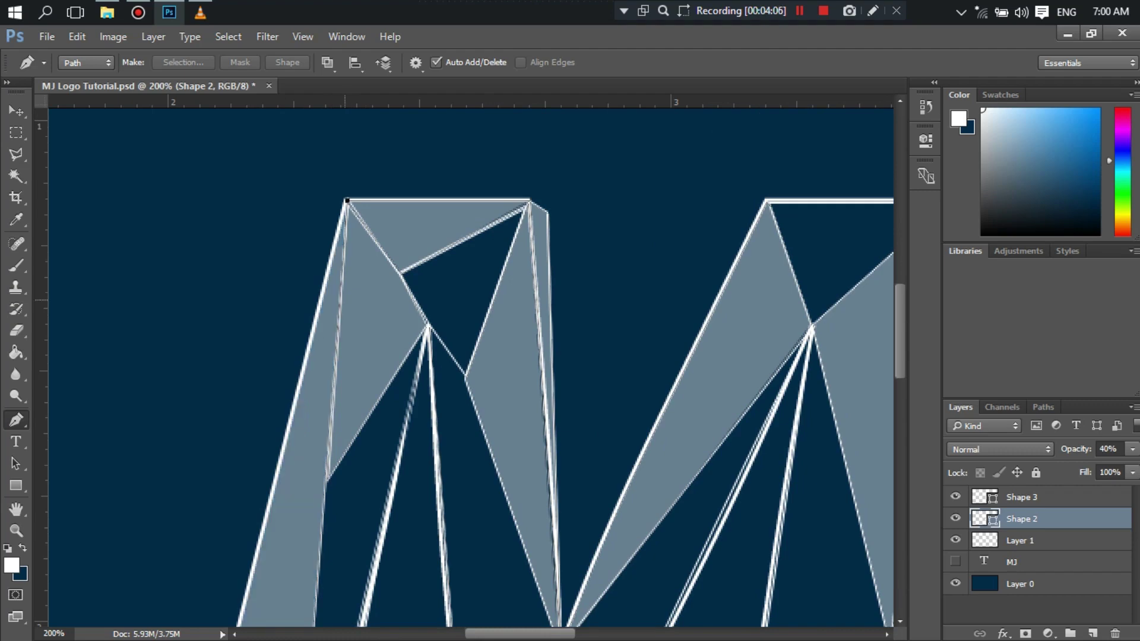
Trace a closed facet from the M's top-left corner to bottom-left corner and inner vertex.
{"action": "scroll", "coordinate": [561, 397], "scroll_direction": "down", "scroll_amount": 1}
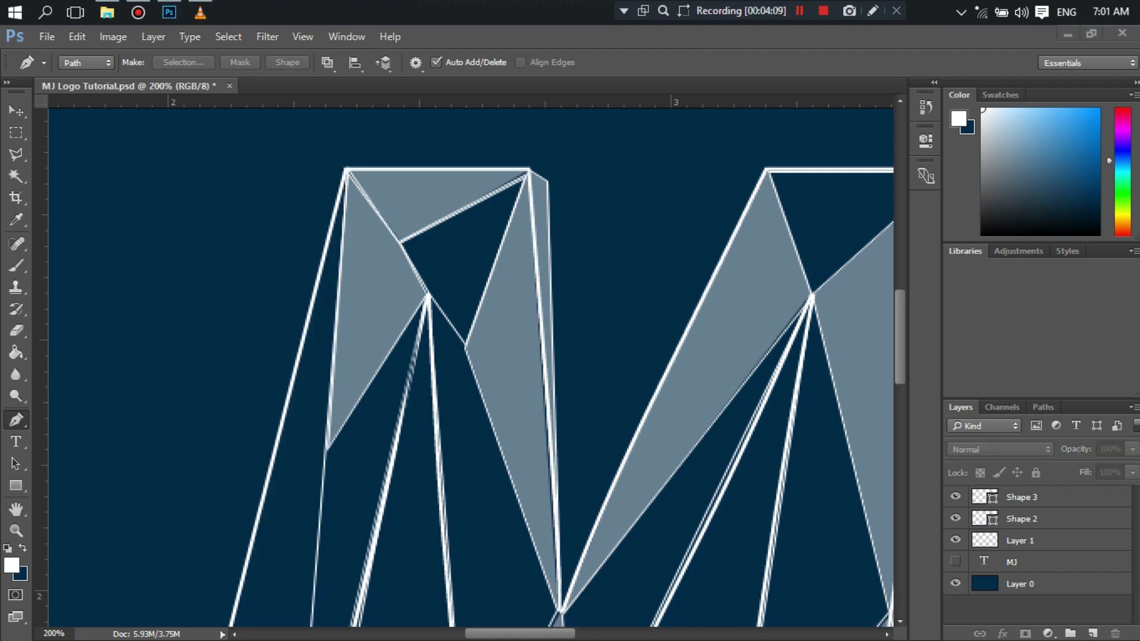
{"action": "left_click", "coordinate": [345, 171]}
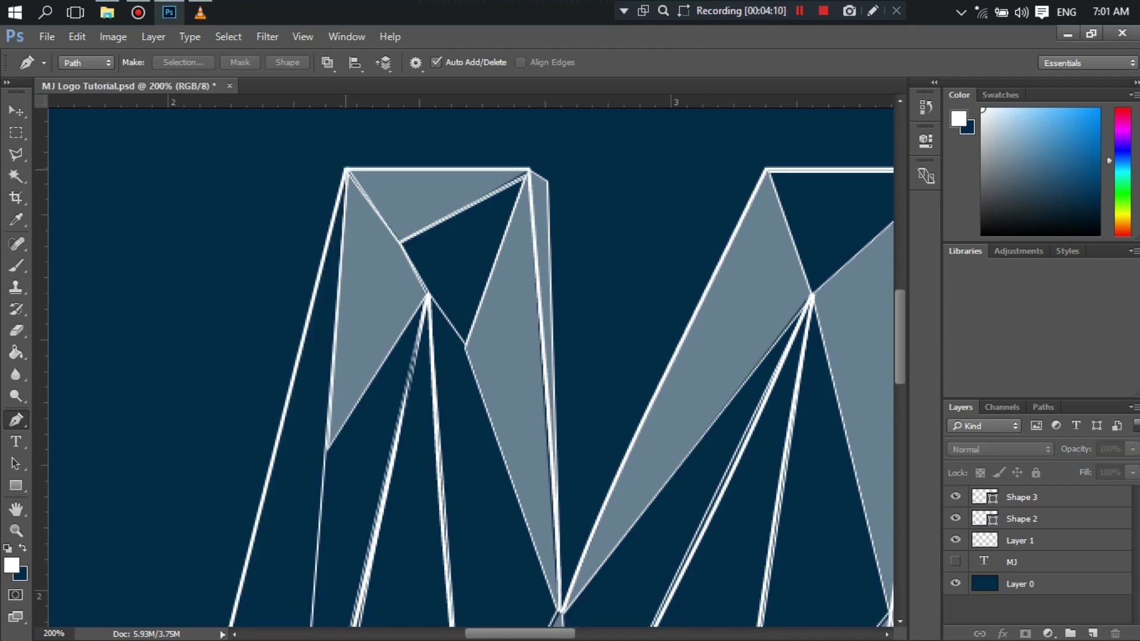
{"action": "left_click", "coordinate": [346, 171]}
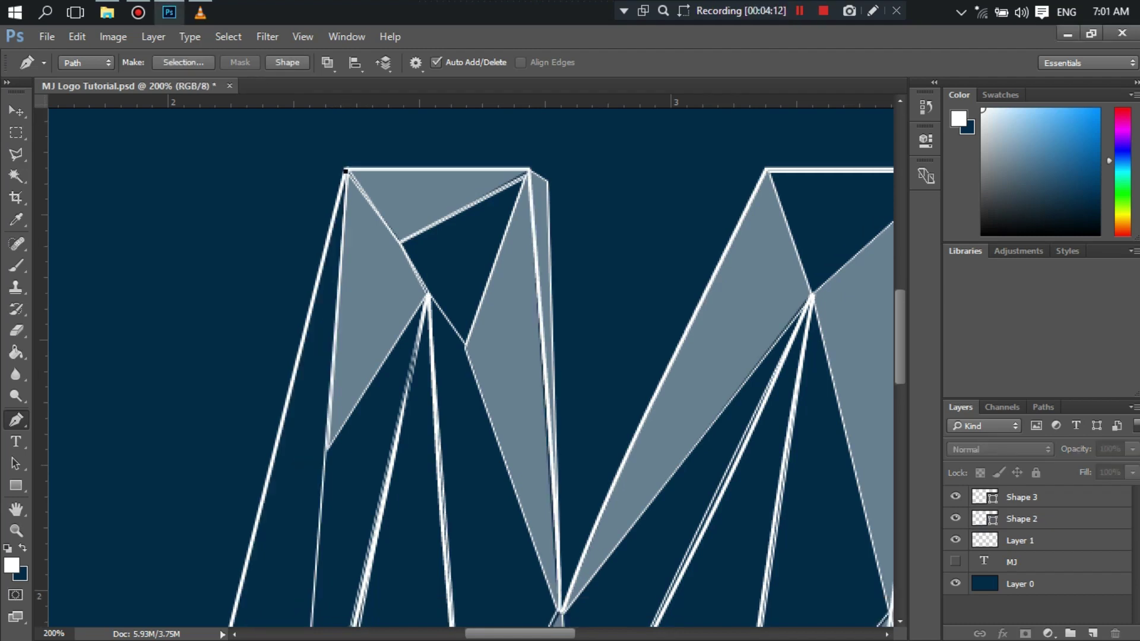
{"action": "scroll", "coordinate": [178, 463], "scroll_direction": "down", "scroll_amount": 5}
{"action": "scroll", "coordinate": [181, 475], "scroll_direction": "down", "scroll_amount": 5}
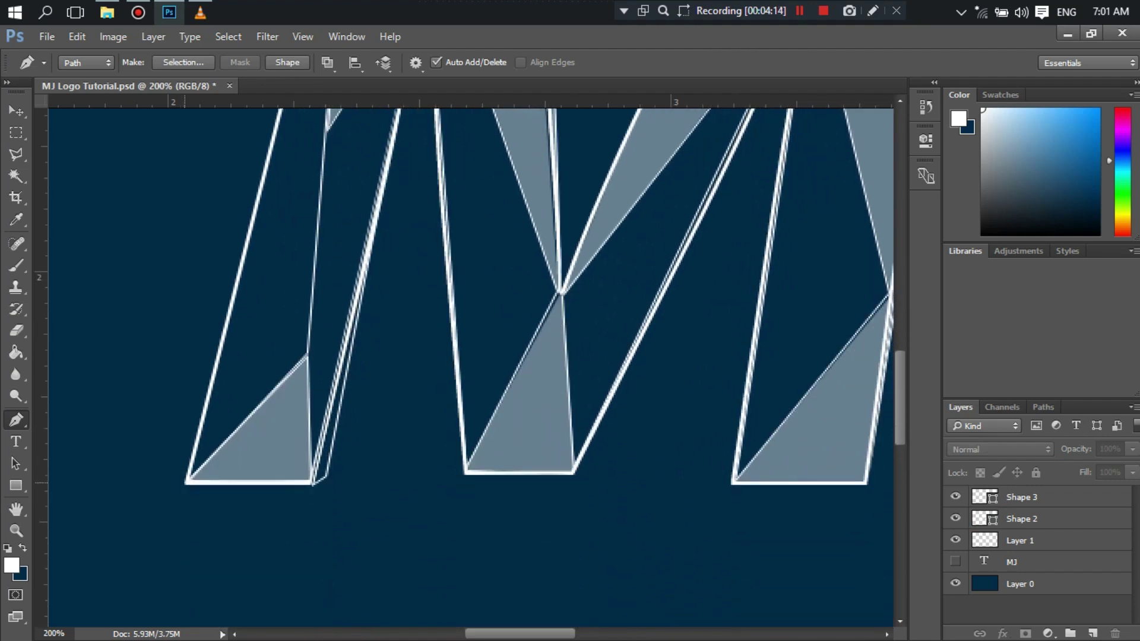
{"action": "left_click", "coordinate": [187, 483]}
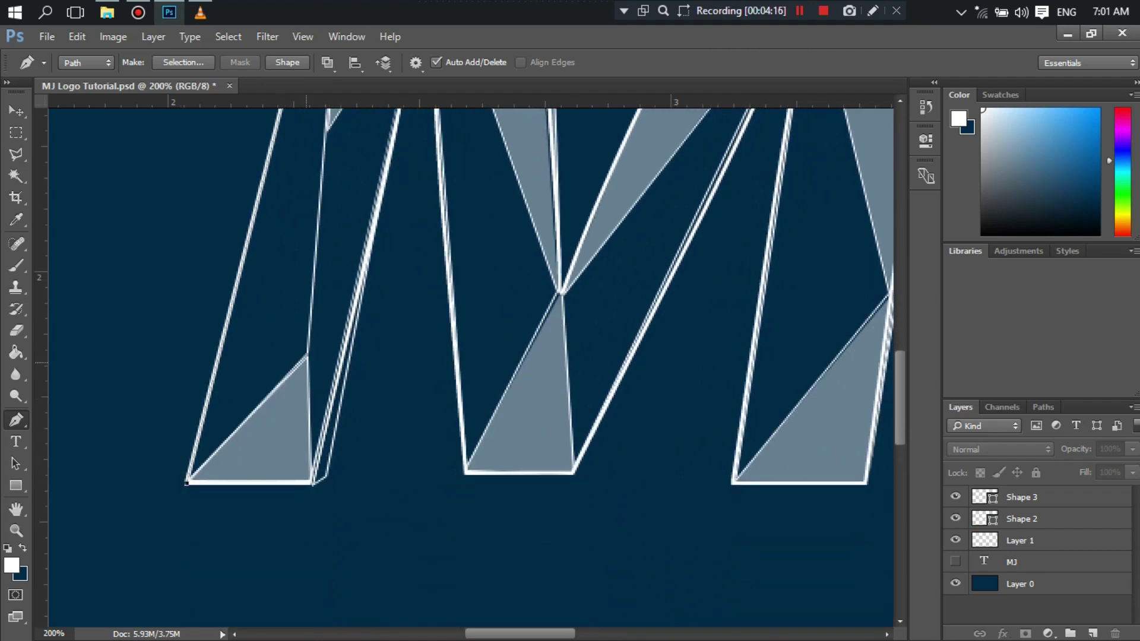
{"action": "left_click", "coordinate": [308, 355]}
{"action": "scroll", "coordinate": [469, 356], "scroll_direction": "up", "scroll_amount": 4}
{"action": "scroll", "coordinate": [469, 356], "scroll_direction": "up", "scroll_amount": 1}
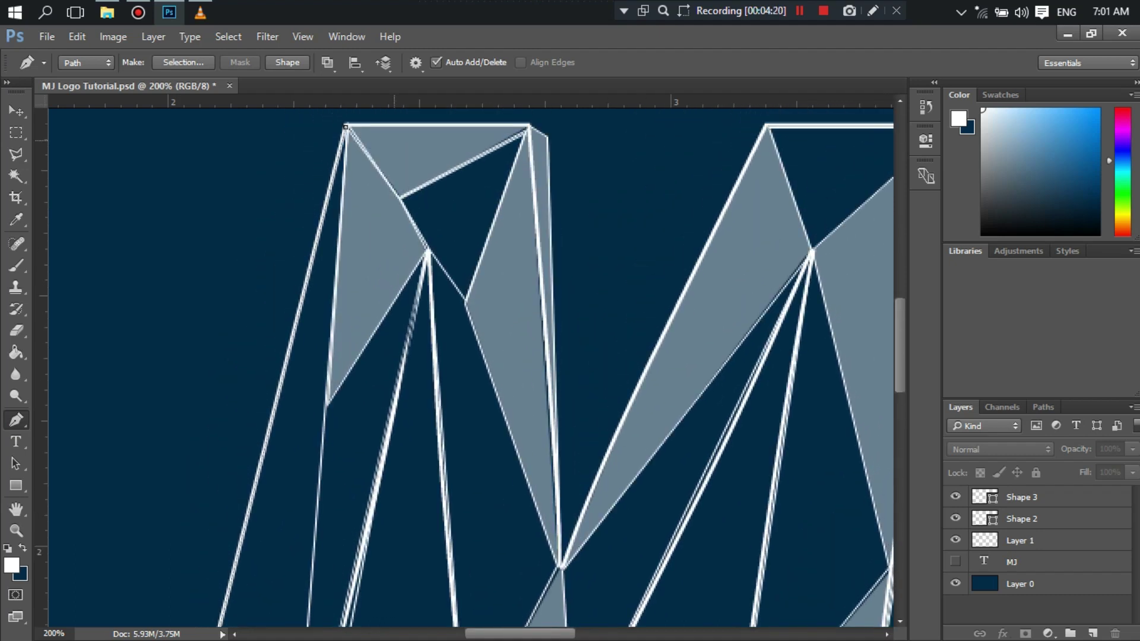
{"action": "left_click", "coordinate": [346, 127]}
{"action": "key", "text": "ctrl+minus"}
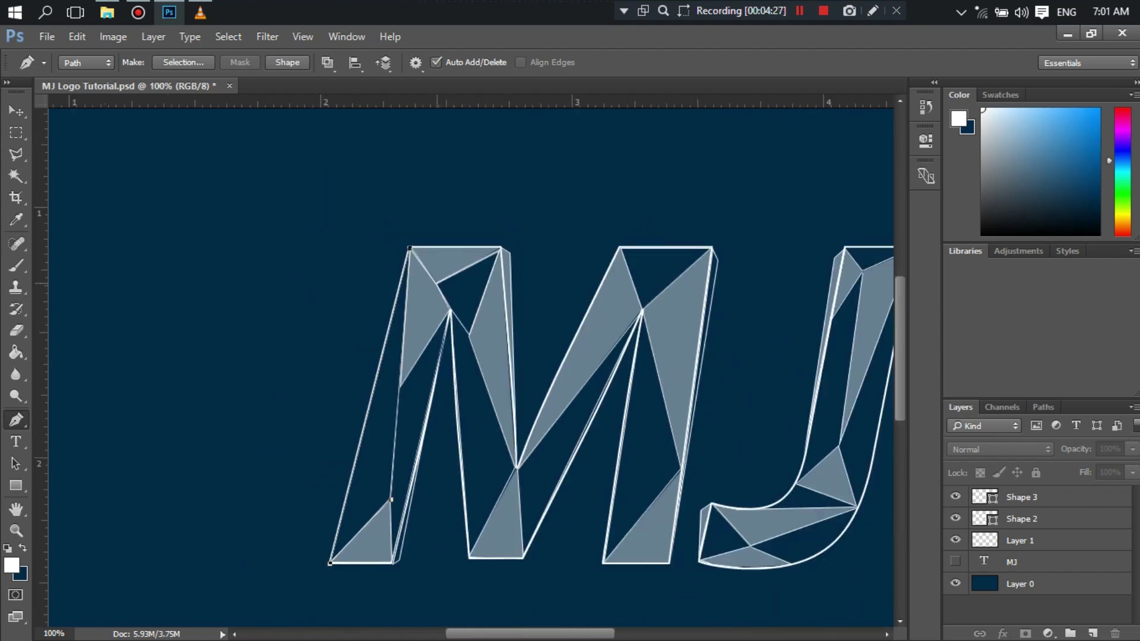
Trace closed facet triangles across the M's right stroke, bottom vertex and top corner.
{"action": "left_click", "coordinate": [499, 251]}
{"action": "left_click", "coordinate": [469, 335]}
{"action": "left_click", "coordinate": [468, 557]}
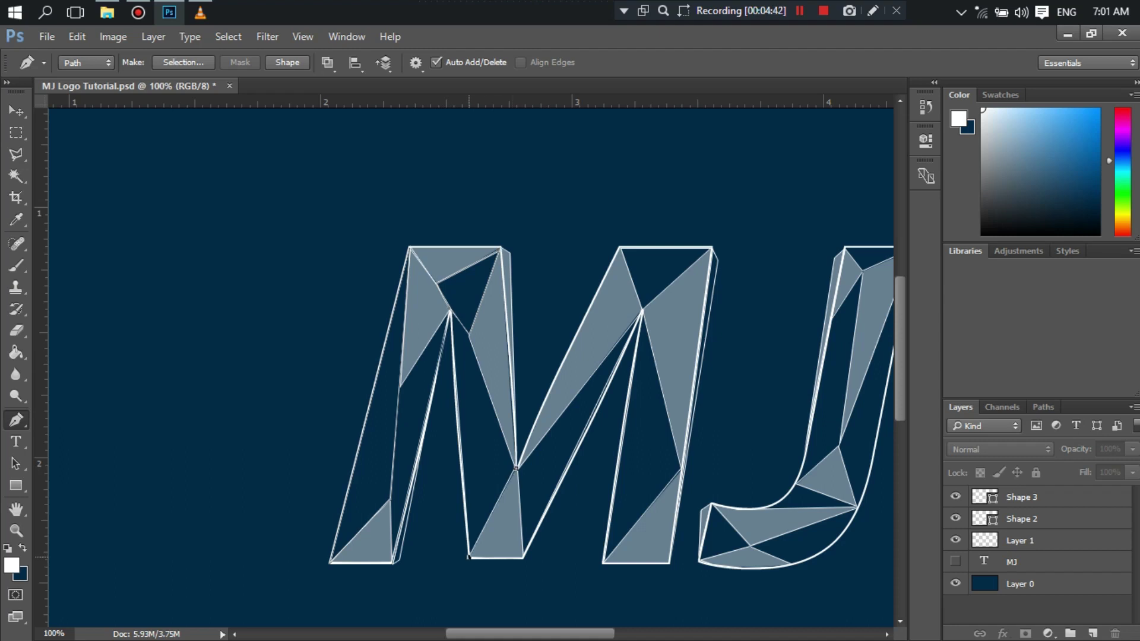
{"action": "left_click", "coordinate": [450, 311]}
{"action": "left_click", "coordinate": [449, 313]}
{"action": "left_click", "coordinate": [401, 561]}
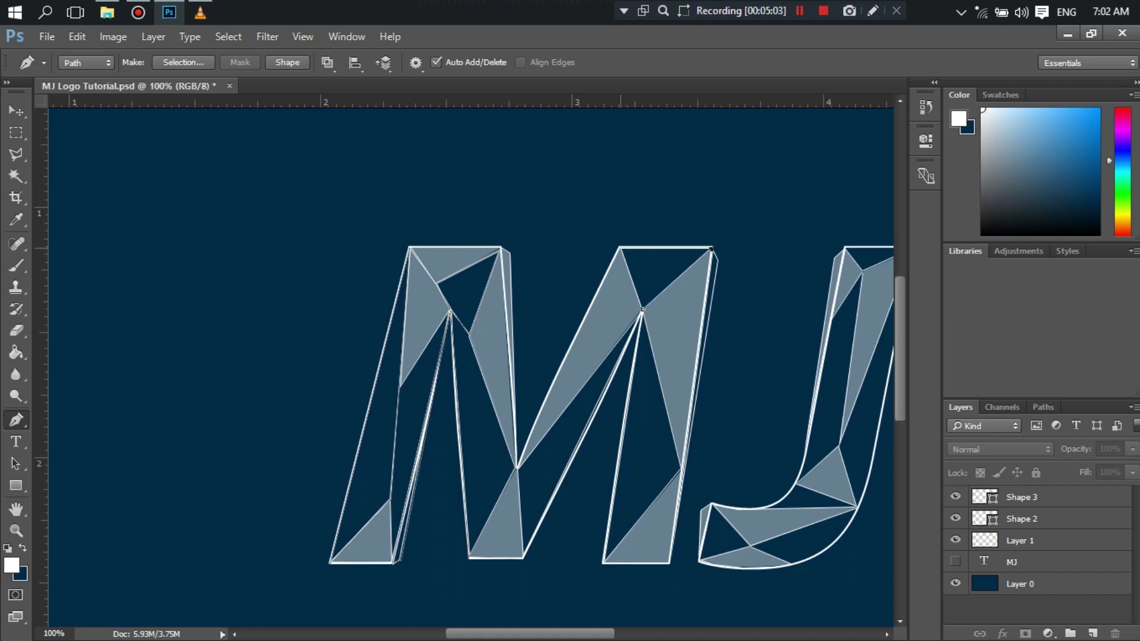
{"action": "left_click", "coordinate": [620, 248]}
{"action": "left_click", "coordinate": [643, 309]}
Trace a facet at the J's lower end and start a path down its left edge.
{"action": "left_click", "coordinate": [698, 560]}
{"action": "left_click", "coordinate": [710, 504]}
{"action": "left_click", "coordinate": [831, 318]}
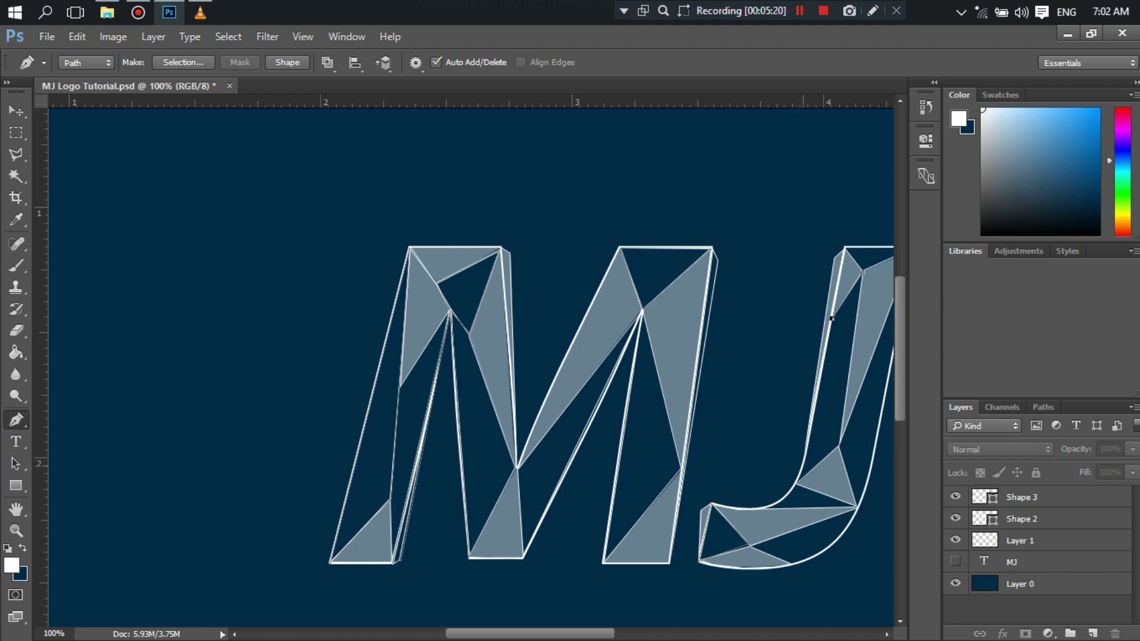
{"action": "left_click", "coordinate": [803, 464]}
Trace facet anchors from the J's top-right corner and inner vertex along its bottom curve.
{"action": "left_click_drag", "start_coordinate": [606, 633], "coordinate": [625, 634]}
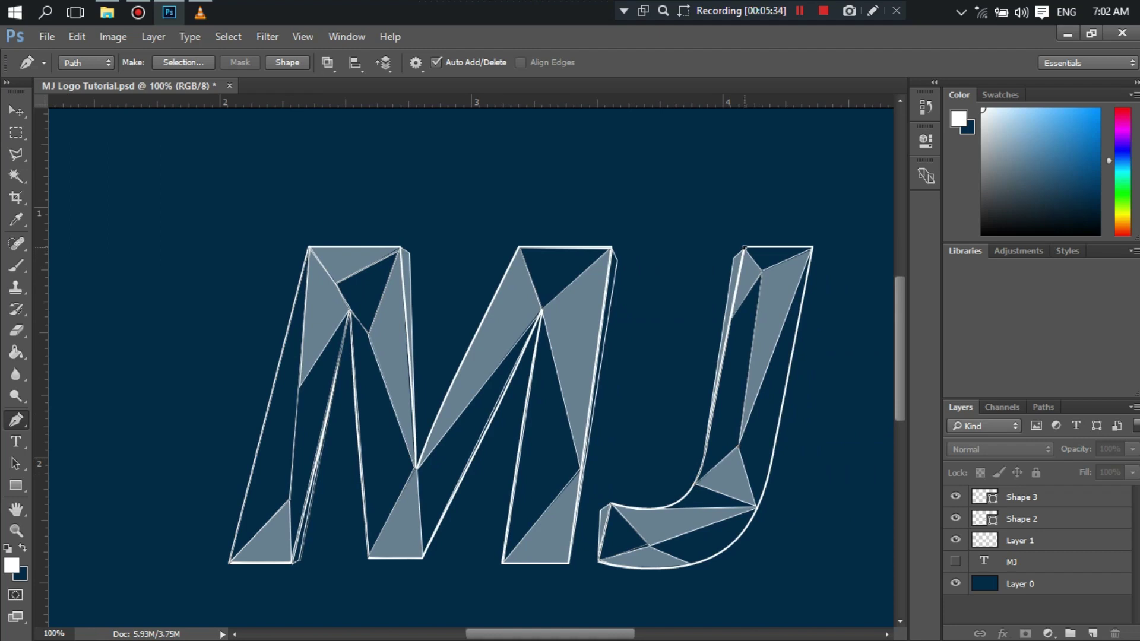
{"action": "left_click", "coordinate": [812, 248]}
{"action": "left_click", "coordinate": [762, 271]}
{"action": "left_click", "coordinate": [749, 523]}
{"action": "left_click", "coordinate": [728, 548]}
{"action": "left_click", "coordinate": [702, 560]}
{"action": "left_click", "coordinate": [691, 564]}
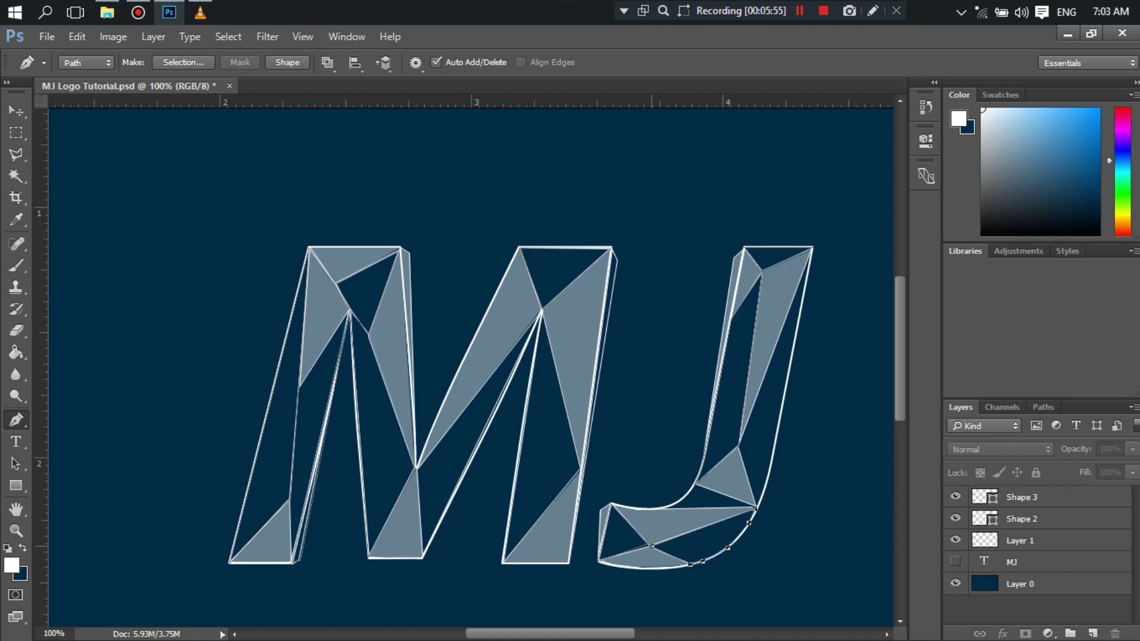
Convert the traced facet paths into a white-filled Shape 4 layer at 15% opacity.
{"action": "left_click", "coordinate": [287, 61]}
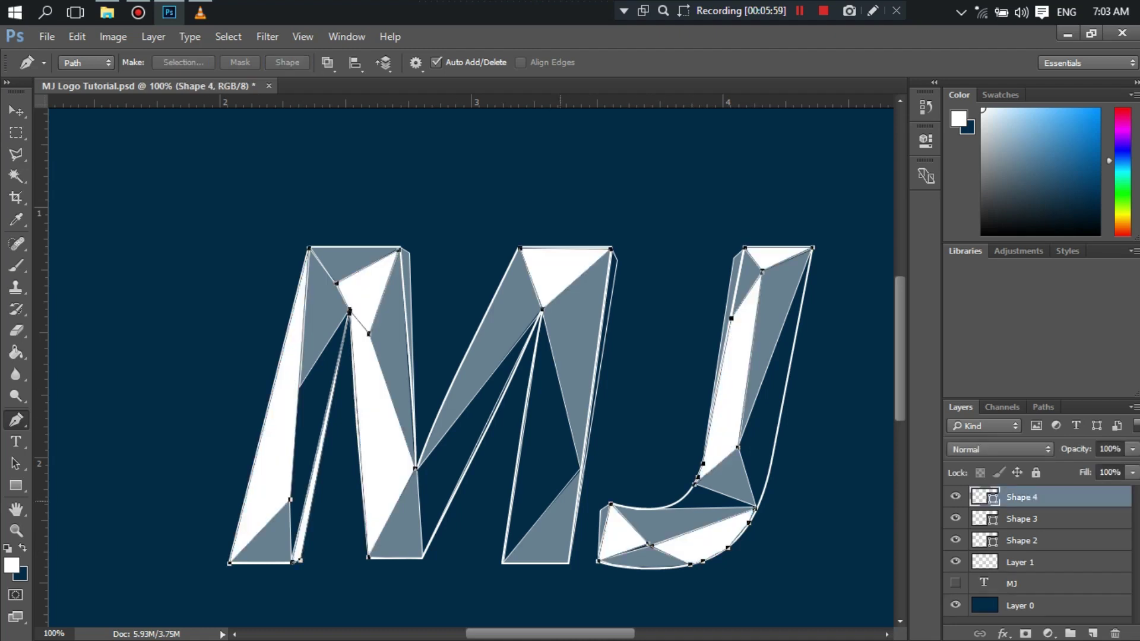
{"action": "left_click", "coordinate": [1132, 449]}
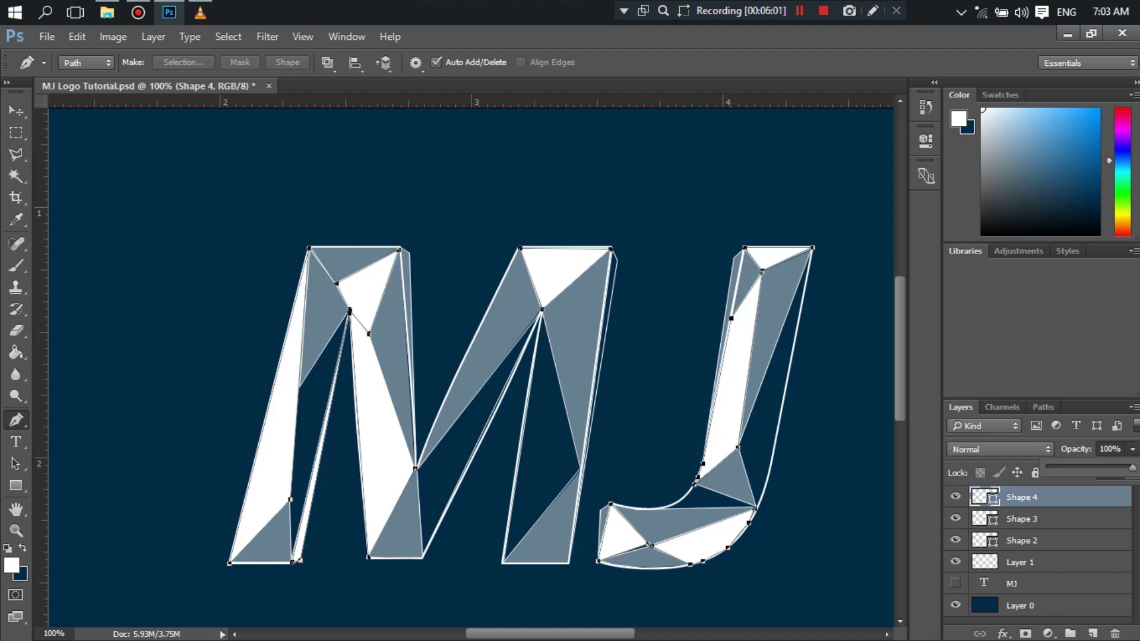
{"action": "left_click_drag", "start_coordinate": [1132, 467], "coordinate": [1060, 467]}
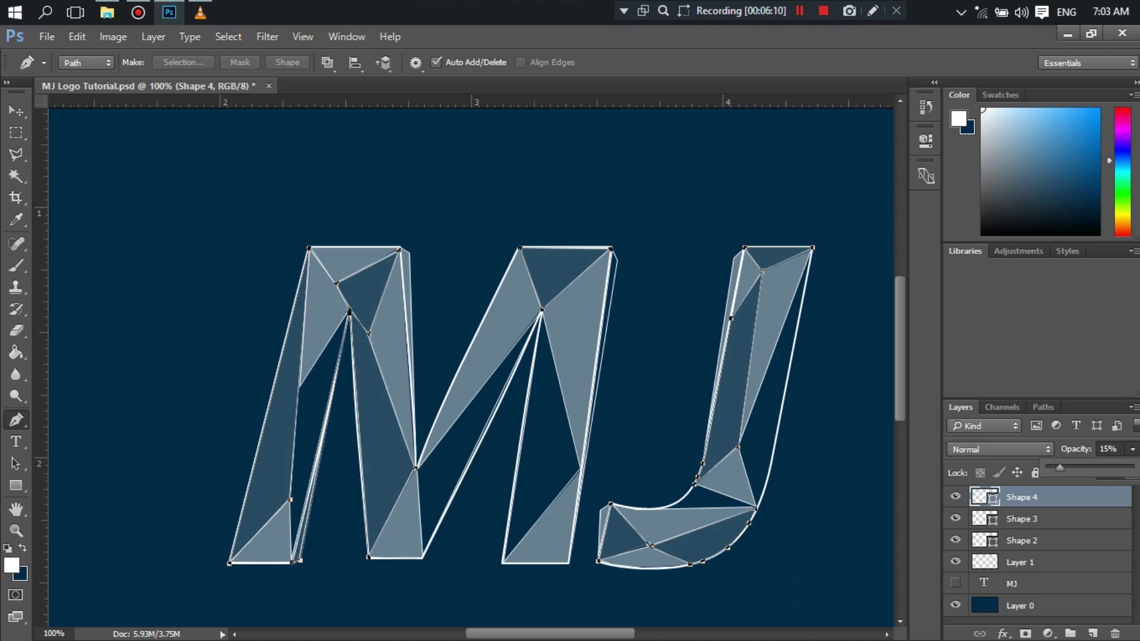
Switch to the Move tool and add Shape 3, Shape 2 and Layer 1 to the Shape 4 selection.
{"action": "key", "text": "v"}
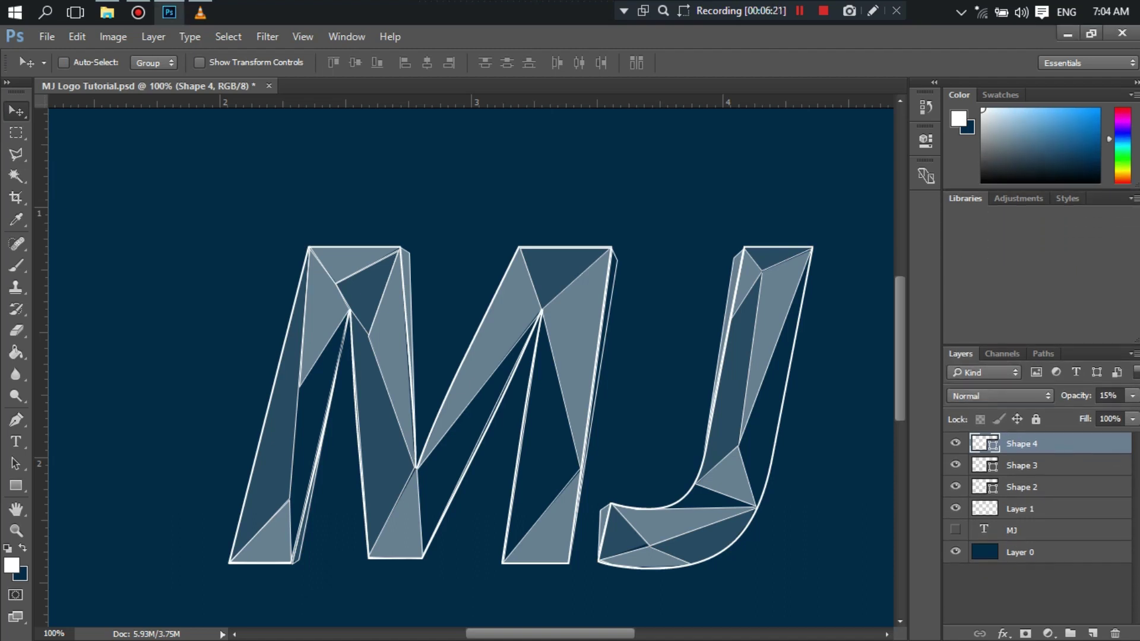
{"action": "left_click", "coordinate": [1021, 465], "text": "shift"}
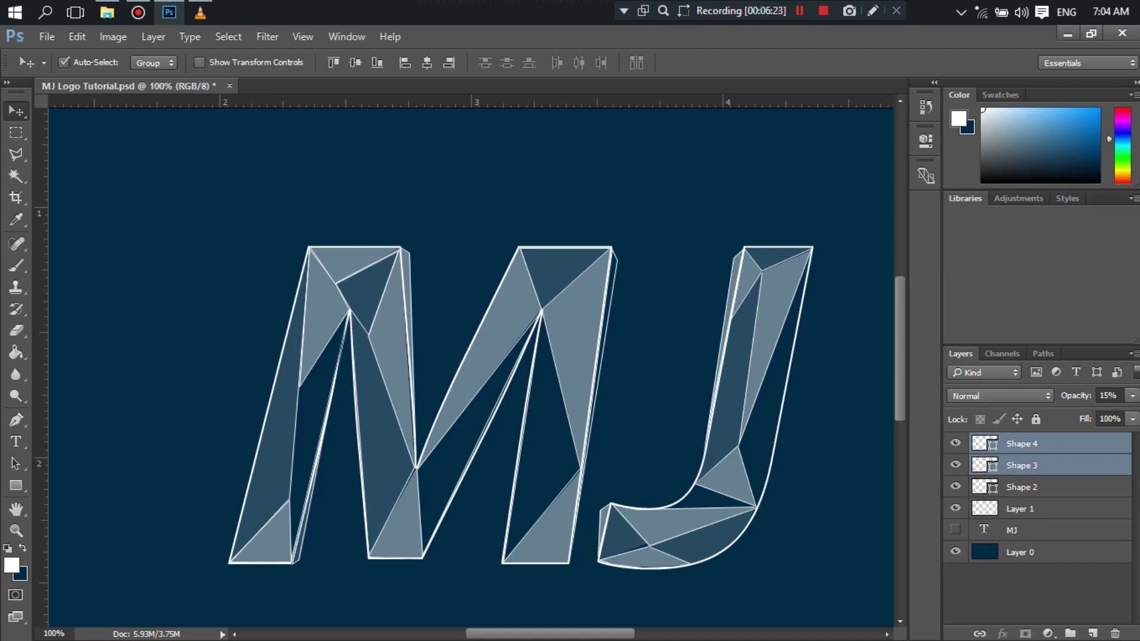
{"action": "left_click", "coordinate": [1021, 487], "text": "shift"}
{"action": "left_click", "coordinate": [1021, 509], "text": "shift"}
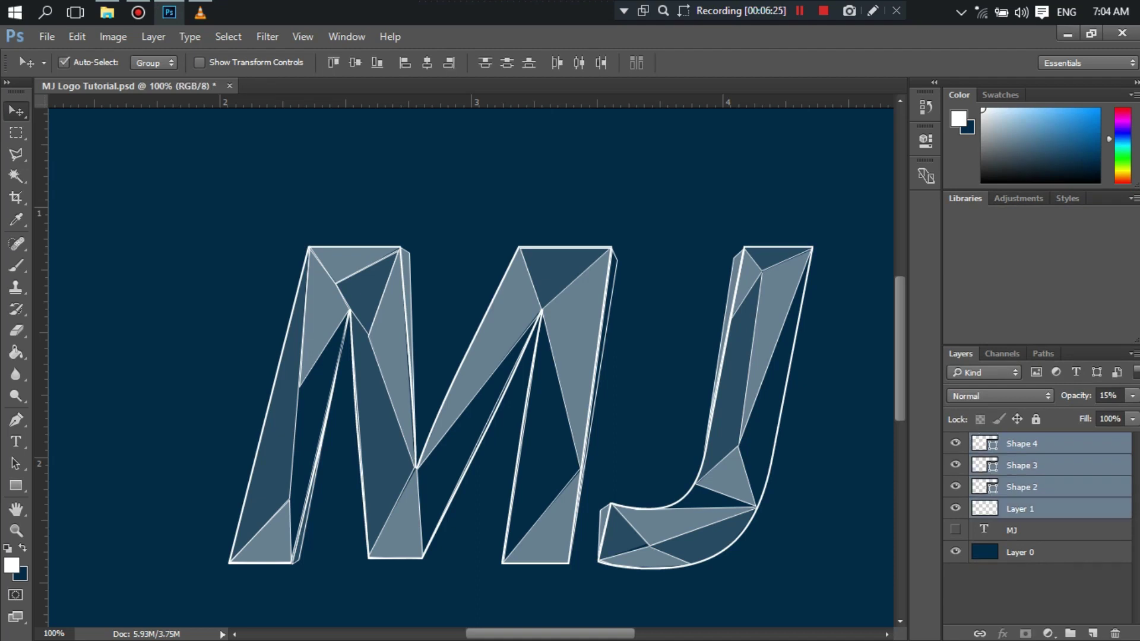
Put the four selected layers into a new group, keeping the default name Group 1.
{"action": "key", "text": "ctrl"}
{"action": "right_click", "coordinate": [1028, 486]}
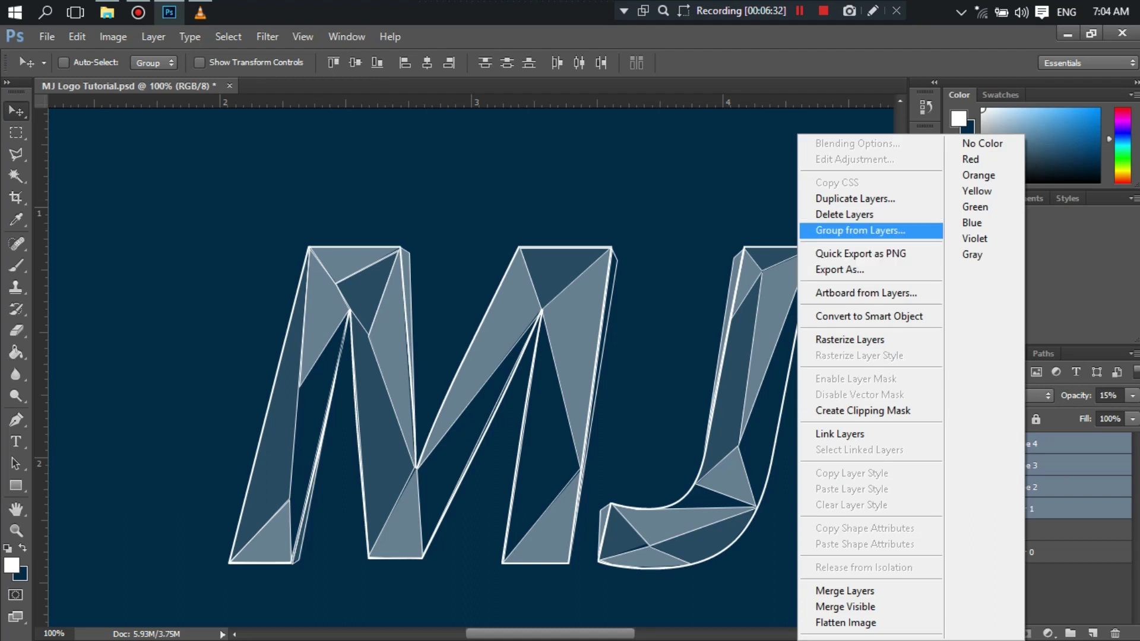
{"action": "left_click", "coordinate": [860, 230]}
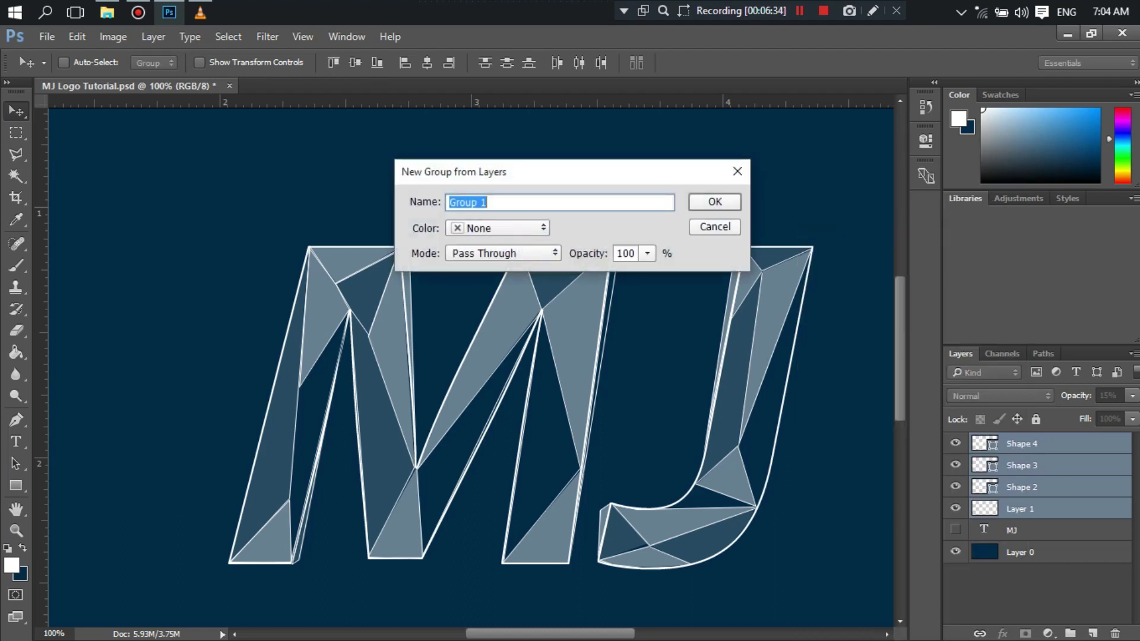
{"action": "key", "text": "Return"}
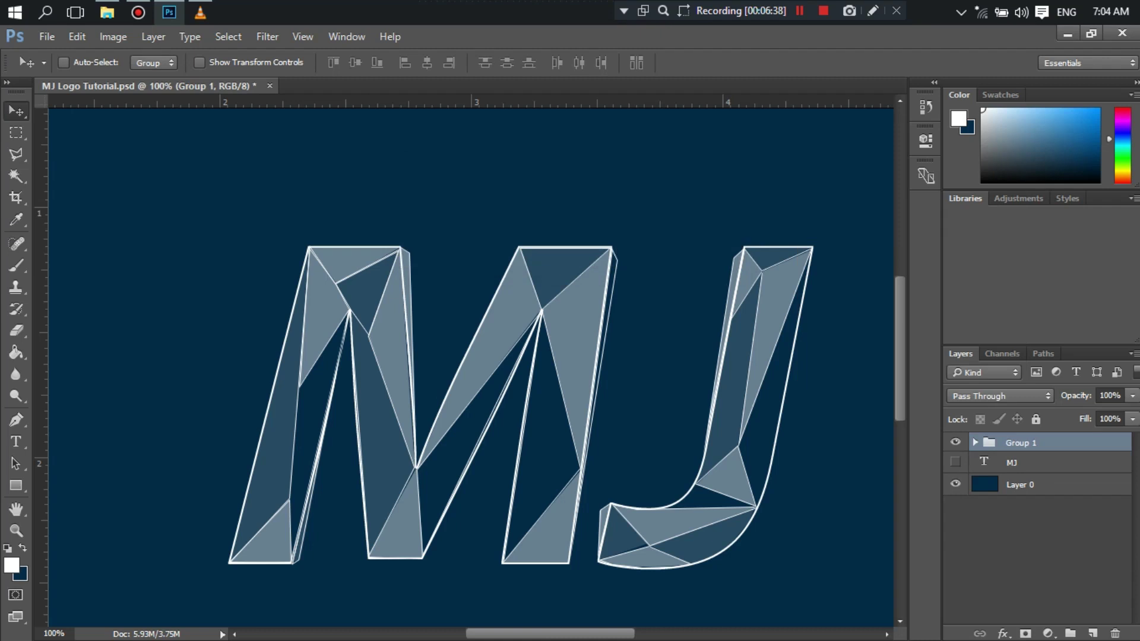
Enable a Gradient Overlay in Group 1's Blending Options and open its Gradient Editor.
{"action": "right_click", "coordinate": [1042, 442]}
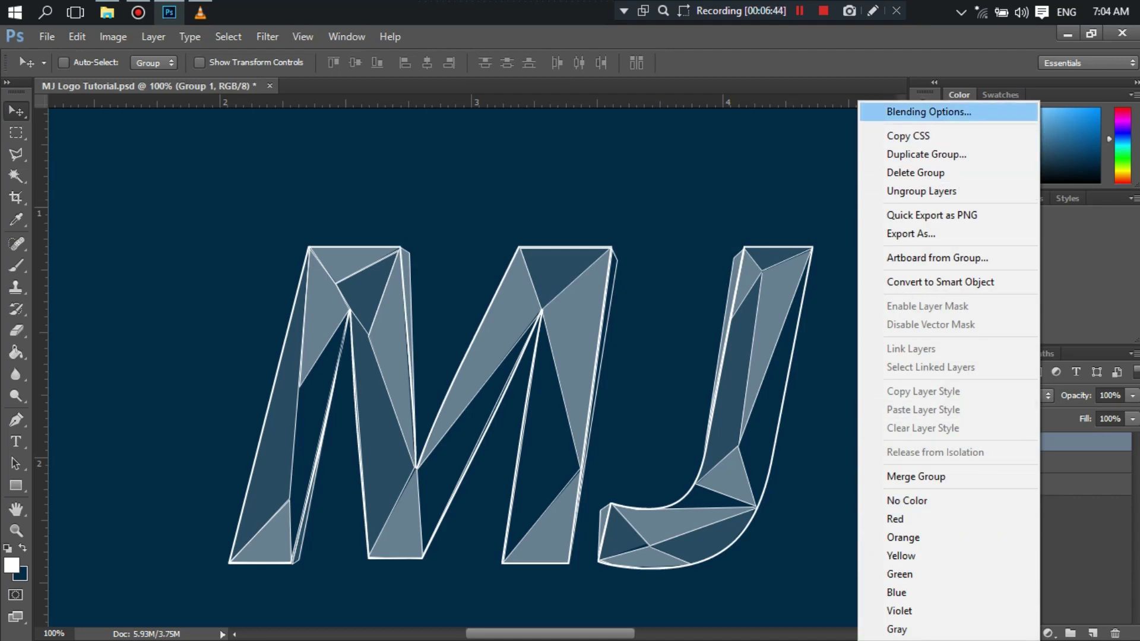
{"action": "left_click", "coordinate": [929, 111]}
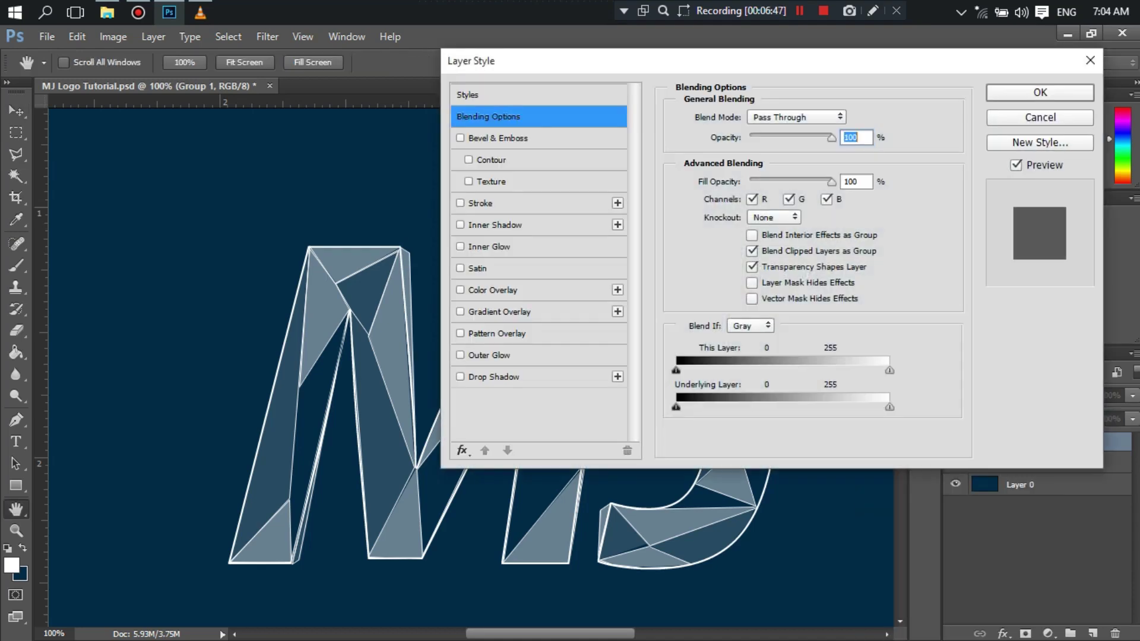
{"action": "mouse_move", "coordinate": [594, 61]}
{"action": "left_mouse_down"}
{"action": "mouse_move", "coordinate": [724, 27]}
{"action": "mouse_move", "coordinate": [724, 85]}
{"action": "left_mouse_up"}
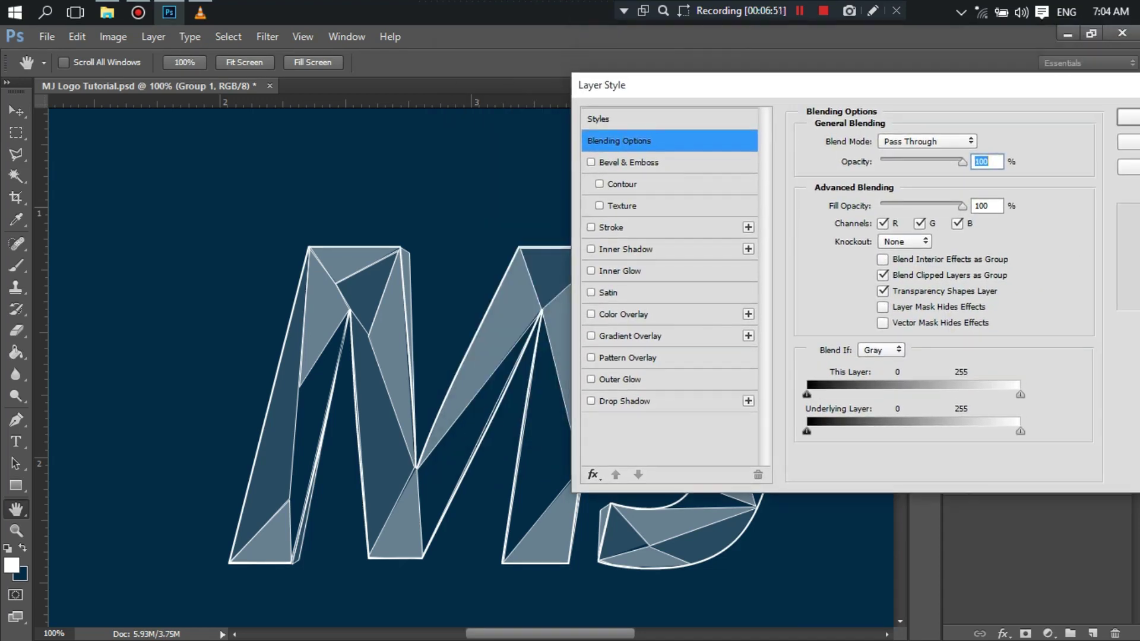
{"action": "left_click", "coordinate": [590, 335]}
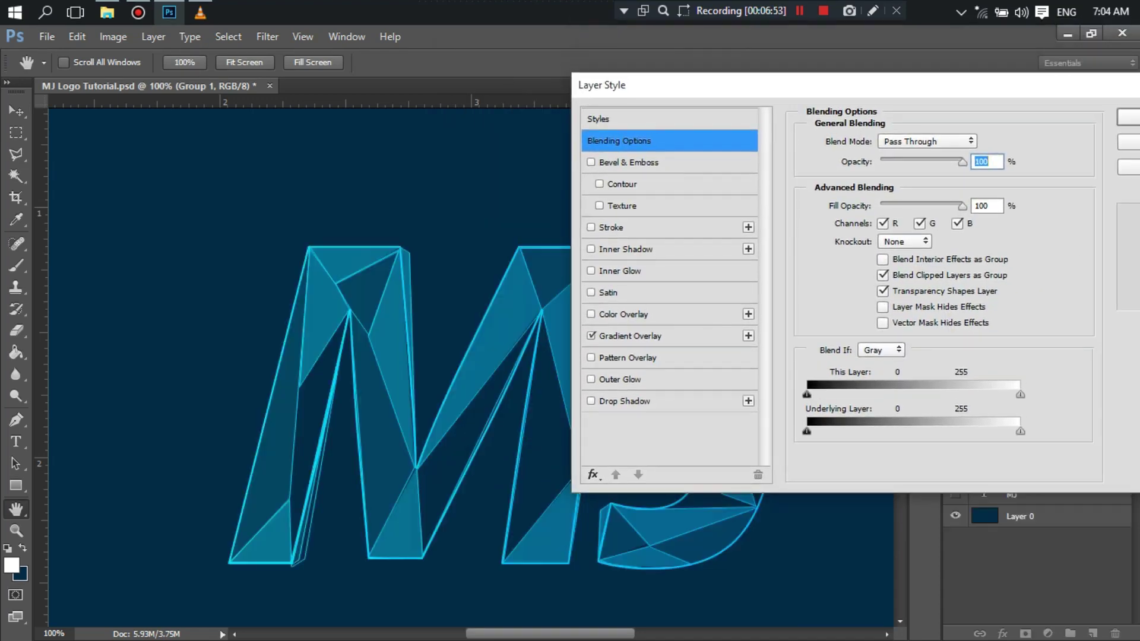
{"action": "left_click", "coordinate": [629, 336]}
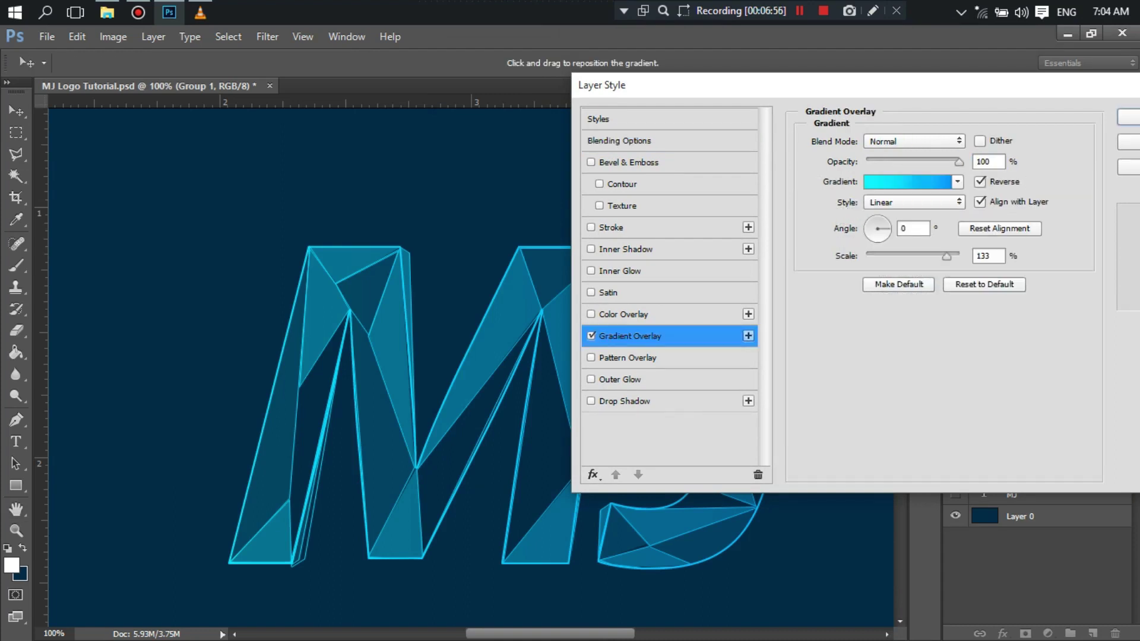
{"action": "left_click", "coordinate": [906, 182]}
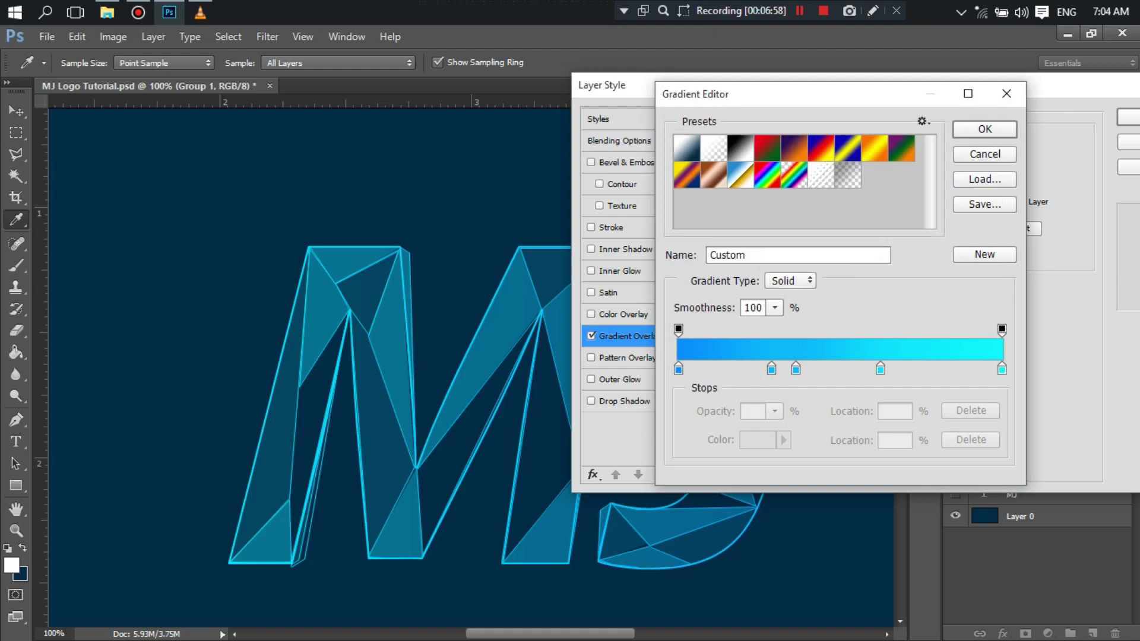
Start from Foreground to Background and make the left gradient stop bright blue #009cff.
{"action": "left_click", "coordinate": [686, 148]}
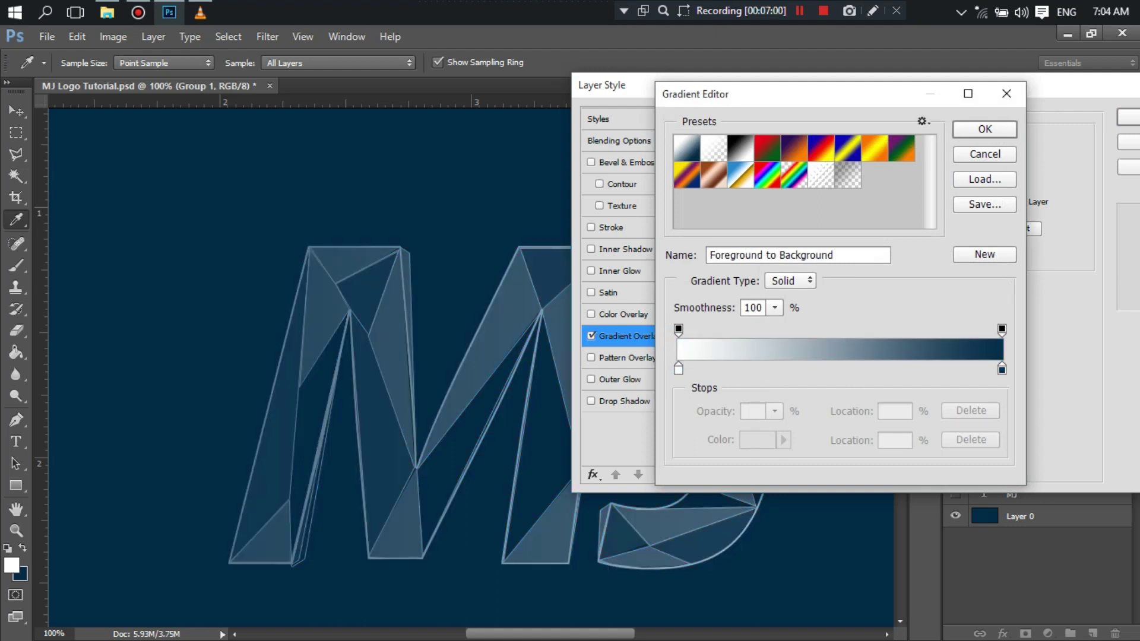
{"action": "left_click", "coordinate": [678, 369]}
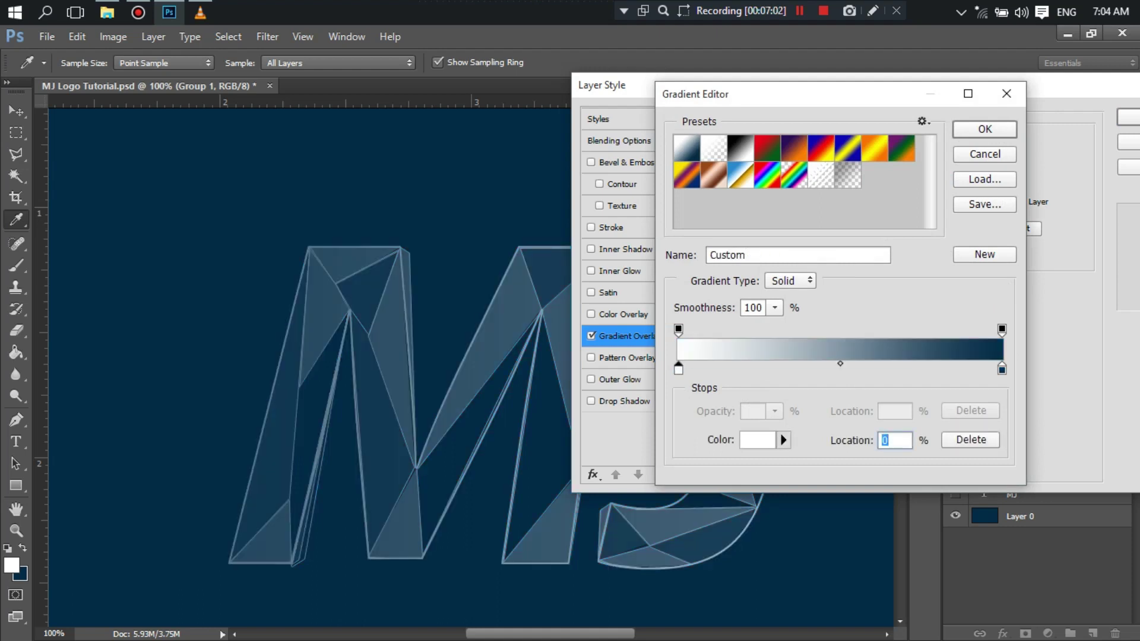
{"action": "left_click", "coordinate": [757, 440]}
{"action": "left_click_drag", "start_coordinate": [878, 267], "coordinate": [878, 237]}
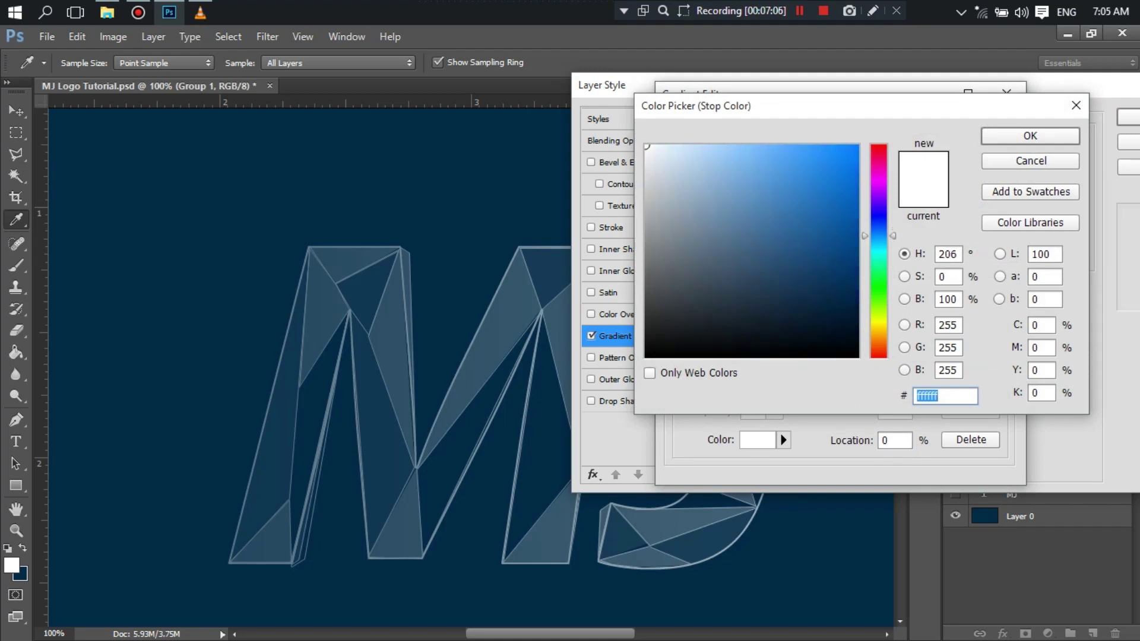
{"action": "left_click_drag", "start_coordinate": [840, 163], "coordinate": [856, 146]}
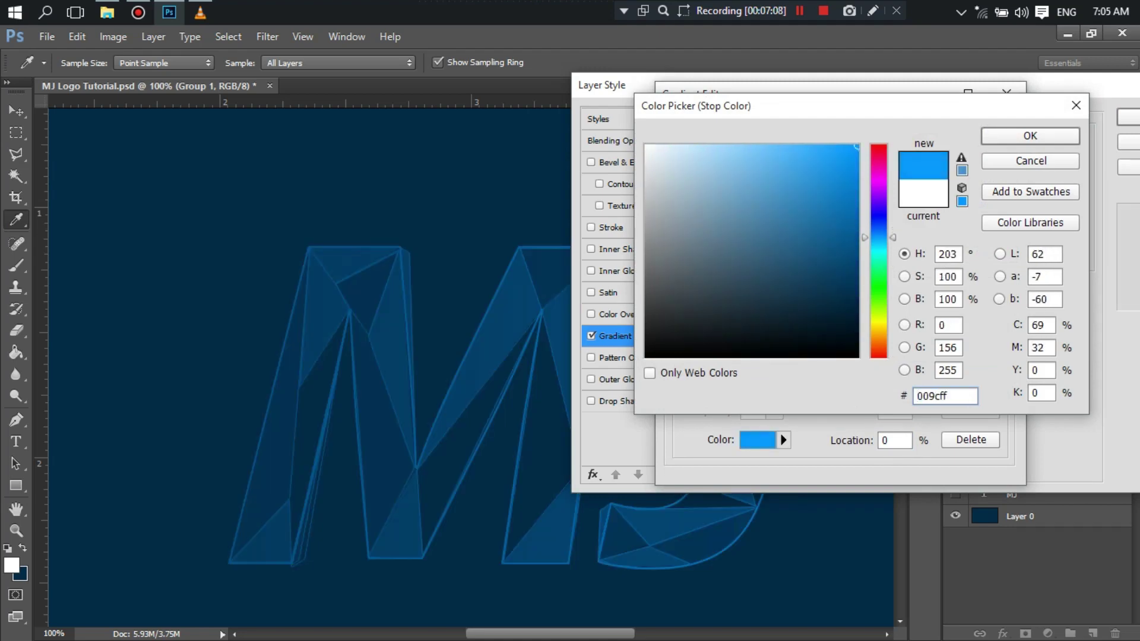
{"action": "key", "text": "Return"}
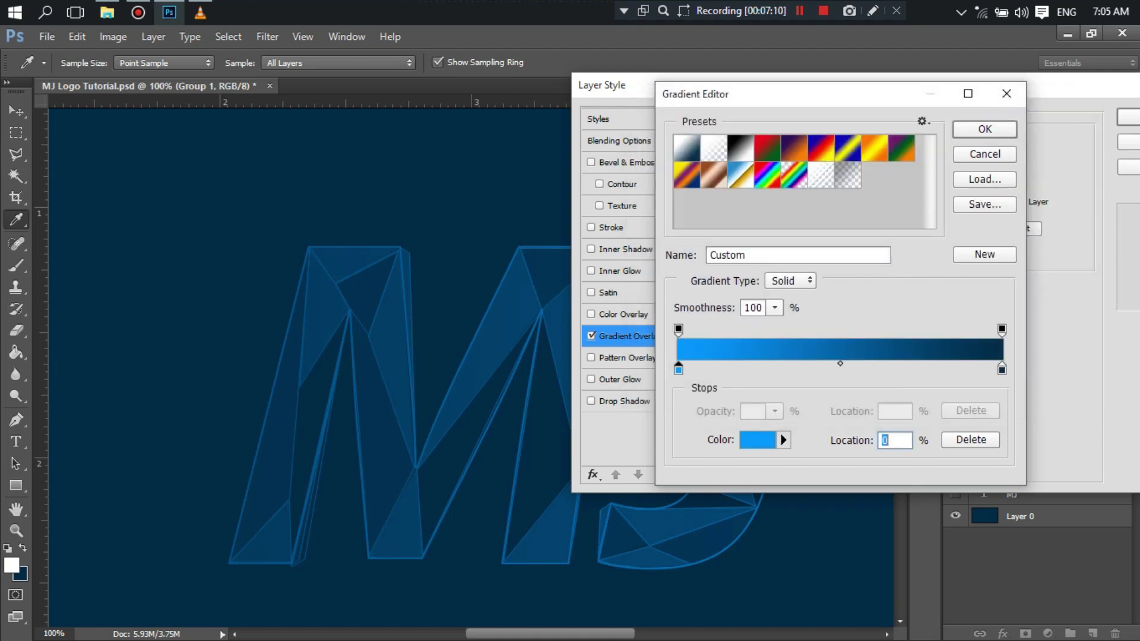
Set the right gradient stop to bright cyan #00f6ff.
{"action": "left_click", "coordinate": [1001, 370]}
{"action": "double_click", "coordinate": [1002, 369]}
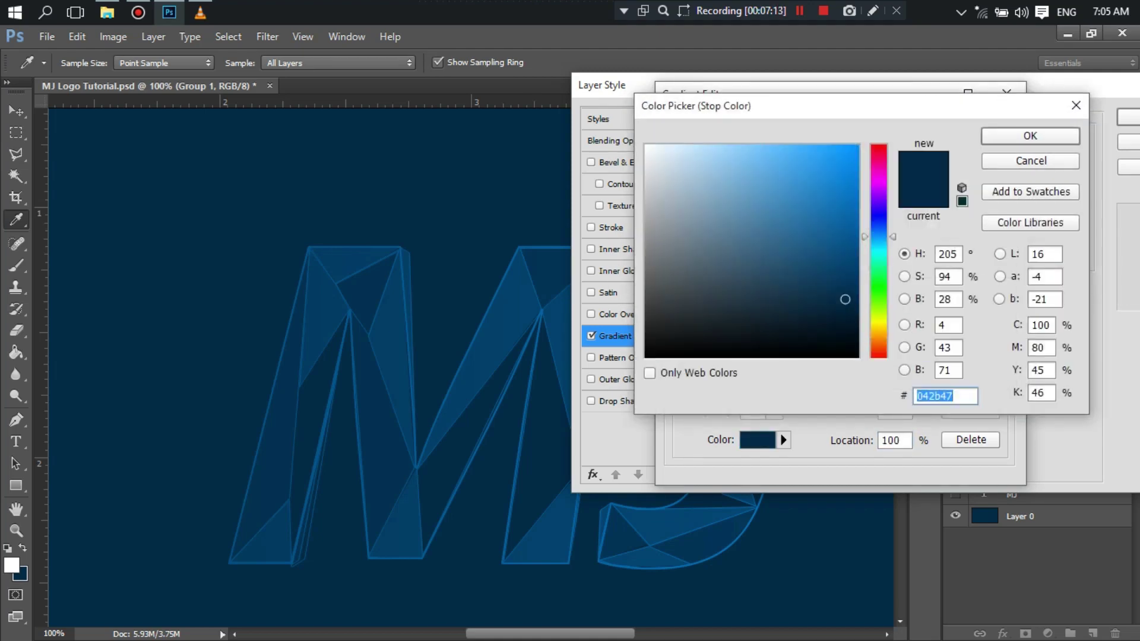
{"action": "left_click_drag", "start_coordinate": [879, 236], "coordinate": [879, 250]}
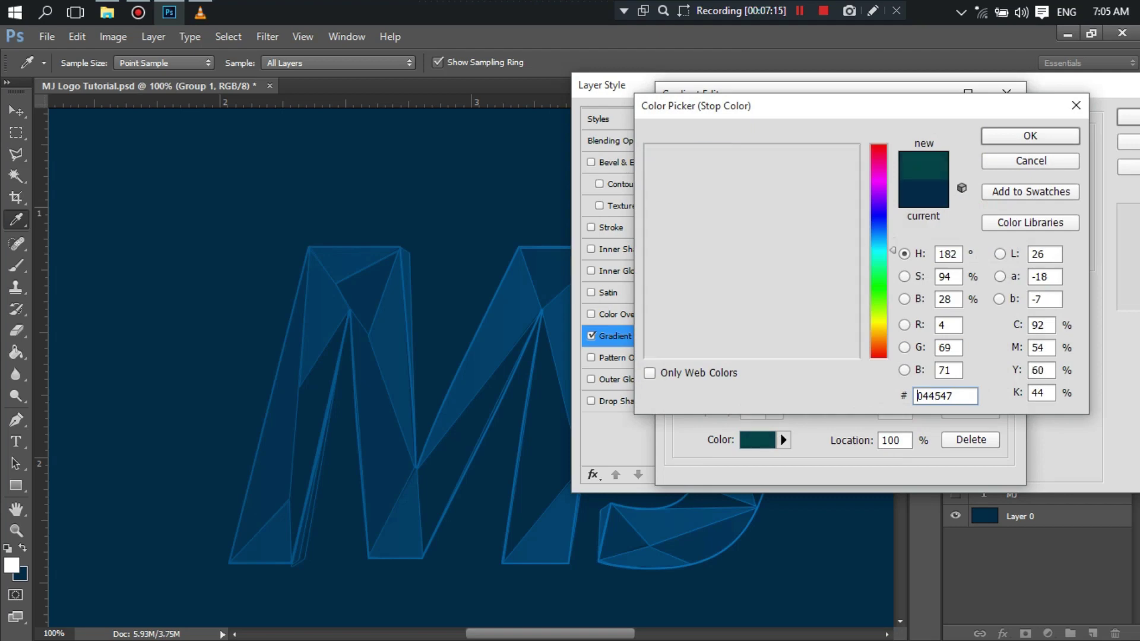
{"action": "left_click_drag", "start_coordinate": [845, 298], "coordinate": [856, 146]}
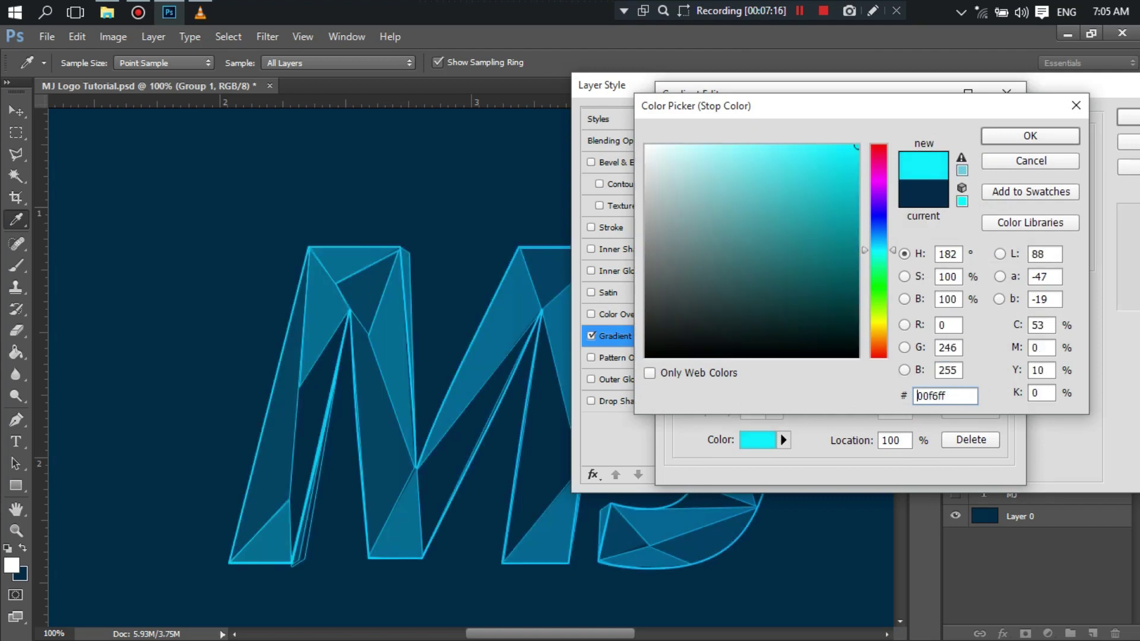
{"action": "left_click", "coordinate": [1030, 136]}
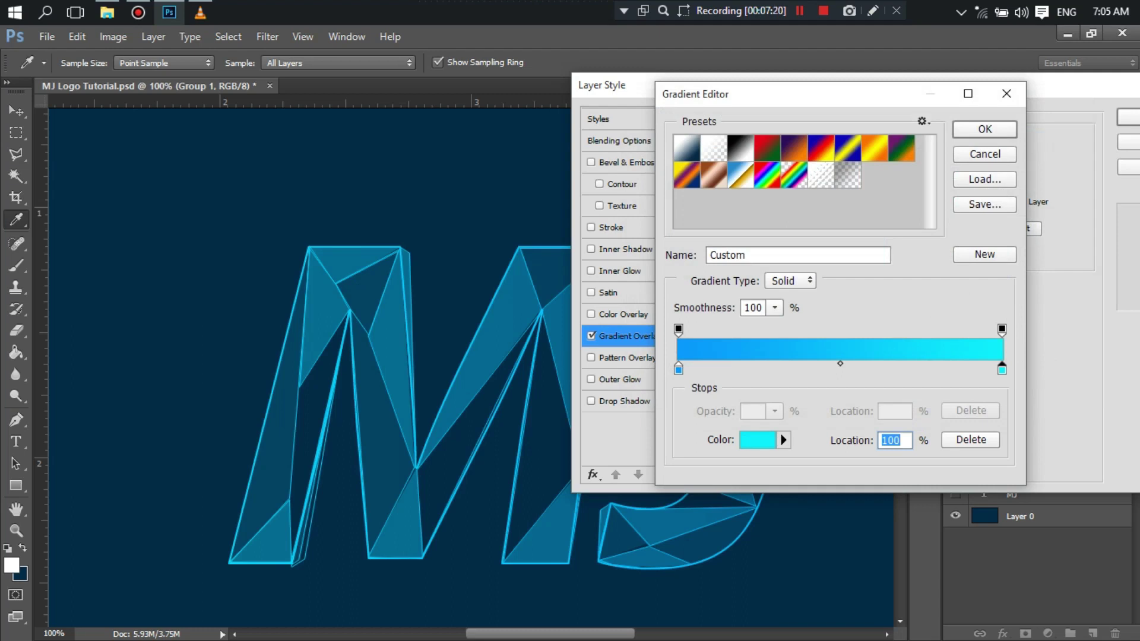
Add stops at 36% and 76%, colour the 76% stop #008aff, and keep the gradient.
{"action": "left_click", "coordinate": [793, 368]}
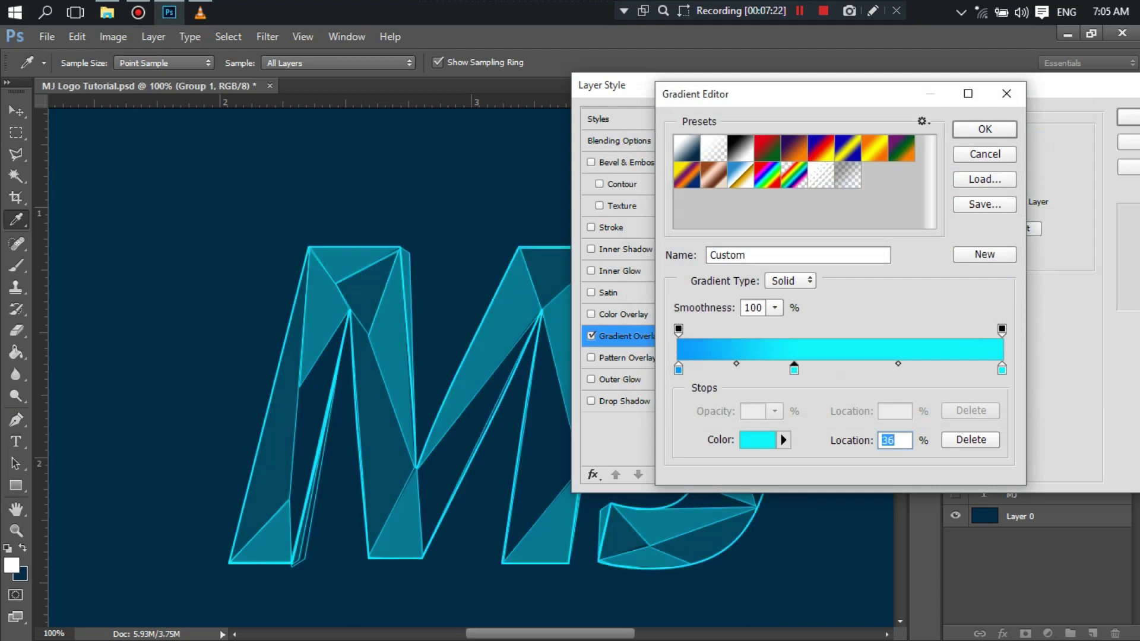
{"action": "left_click", "coordinate": [925, 369]}
{"action": "double_click", "coordinate": [924, 369]}
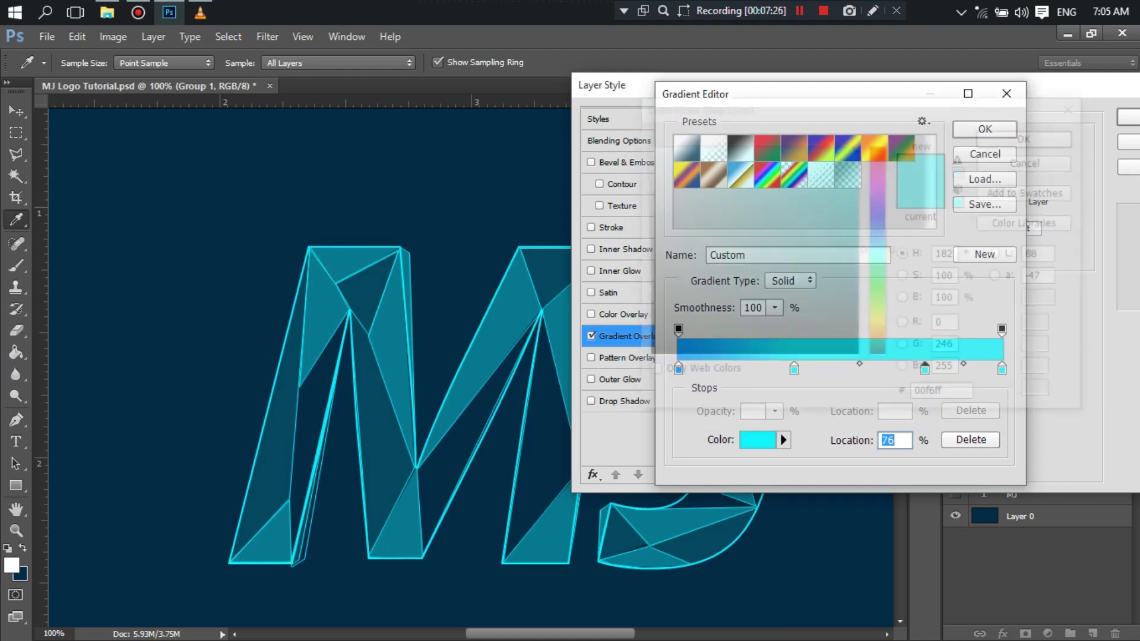
{"action": "type", "text": "008aff"}
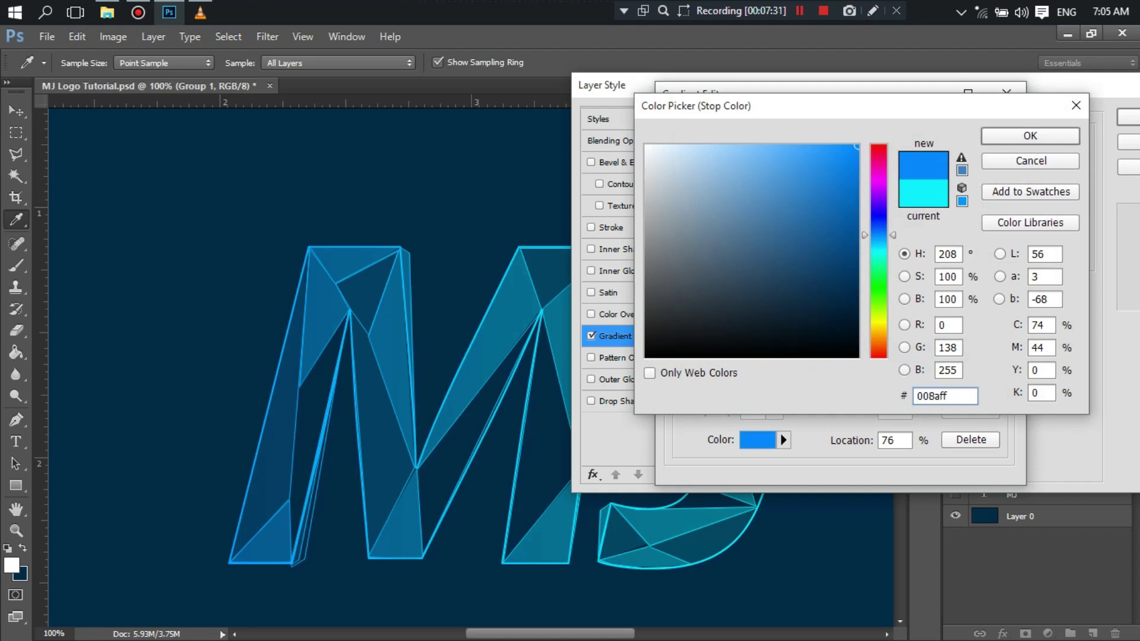
{"action": "left_click", "coordinate": [1030, 135]}
{"action": "key", "text": "Return"}
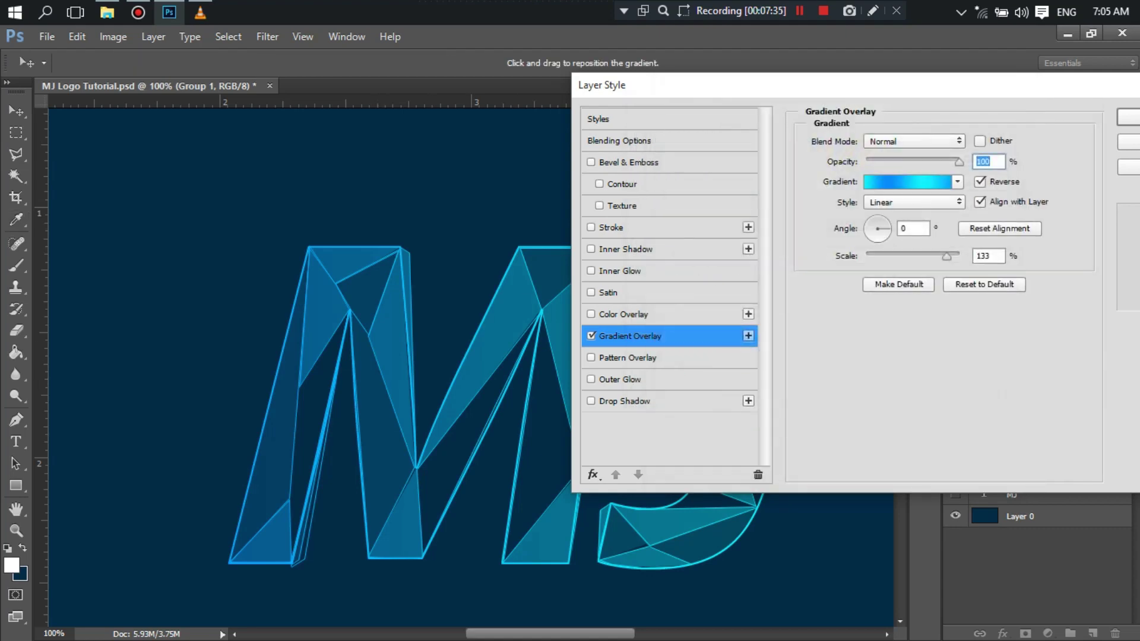
Set the gradient overlay angle to 0 with the Linear style.
{"action": "key", "text": "Tab"}
{"action": "type", "text": "0"}
{"action": "key", "text": "shift+Tab"}
{"action": "key", "text": "alt+Down"}
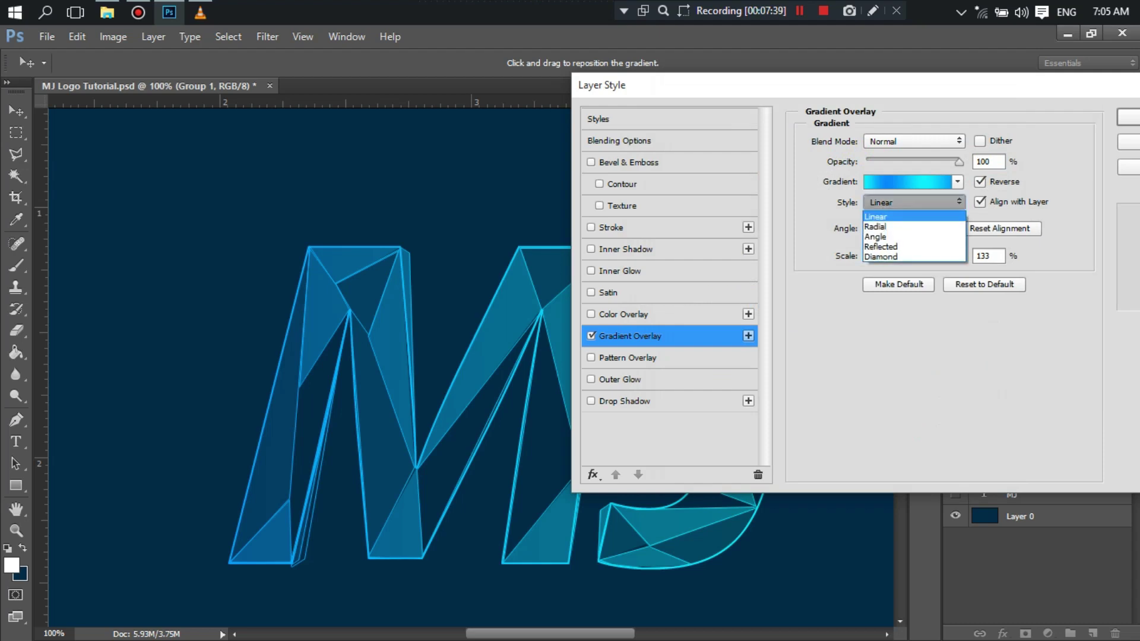
{"action": "key", "text": "Return"}
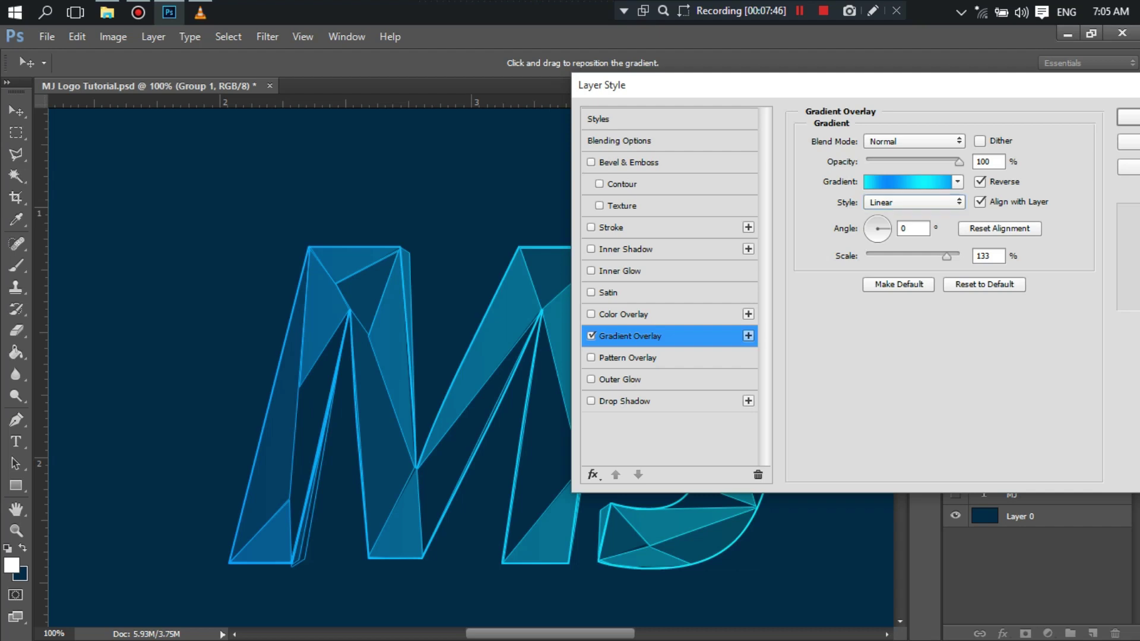
Add an #003cff Outer Glow with Spread 7 and 47% opacity, then apply the layer style.
{"action": "left_click", "coordinate": [591, 378]}
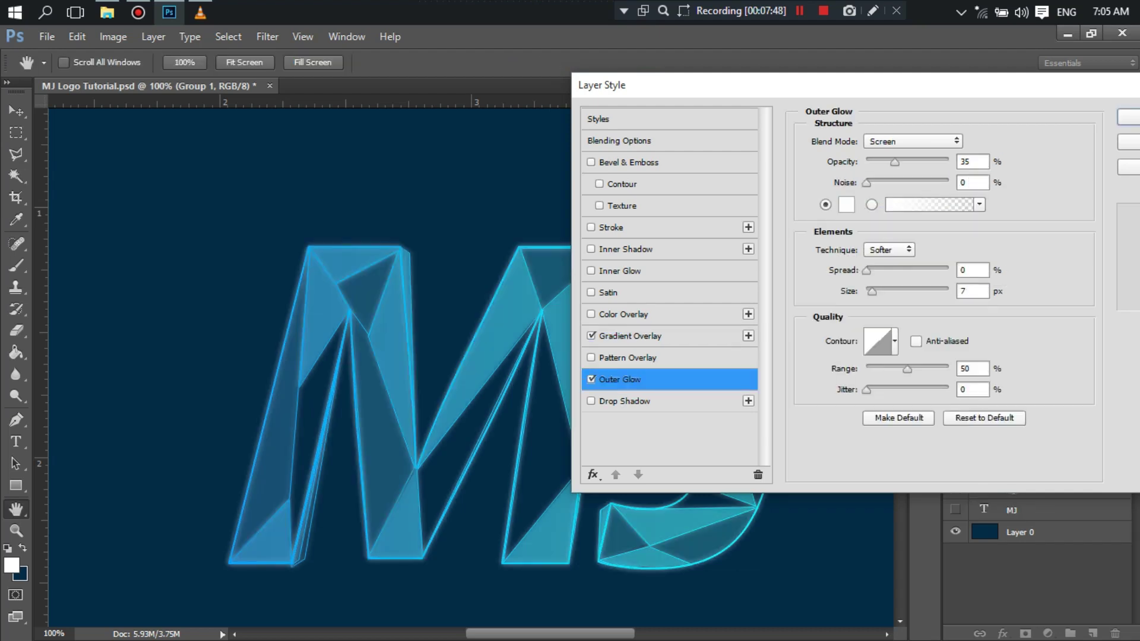
{"action": "left_click", "coordinate": [846, 204]}
{"action": "left_click_drag", "start_coordinate": [879, 356], "coordinate": [879, 224]}
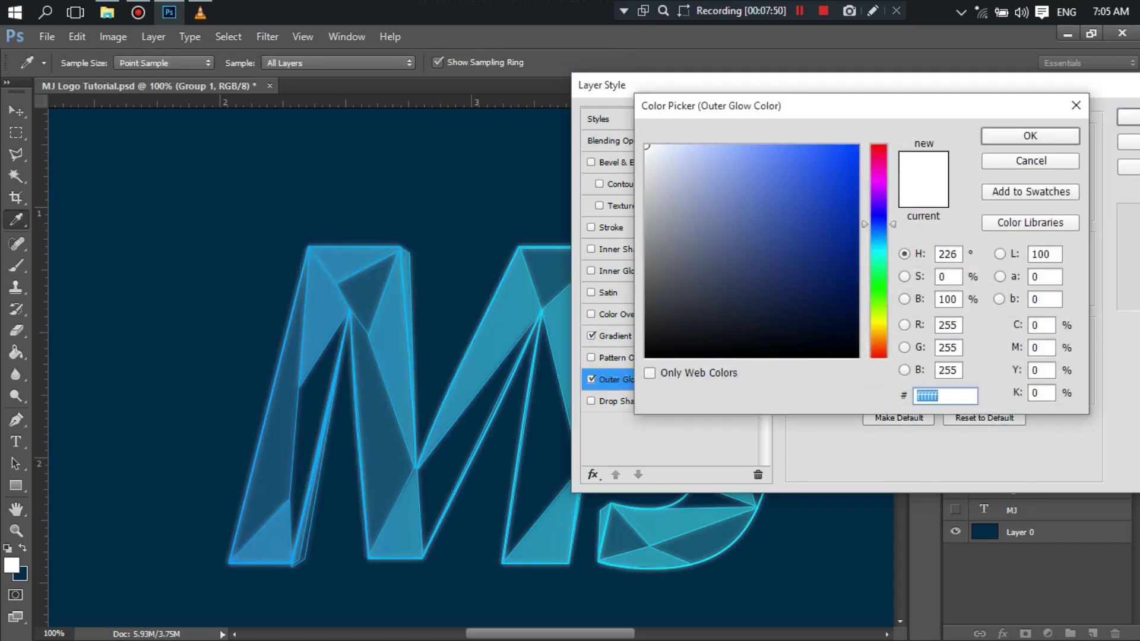
{"action": "type", "text": "003cff"}
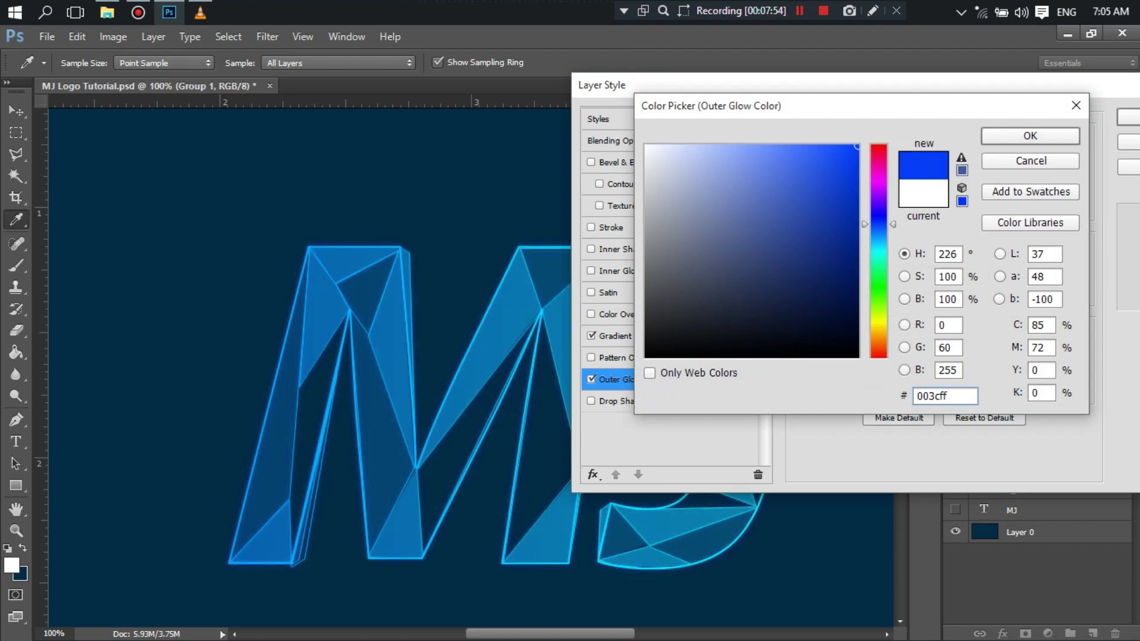
{"action": "key", "text": "Return"}
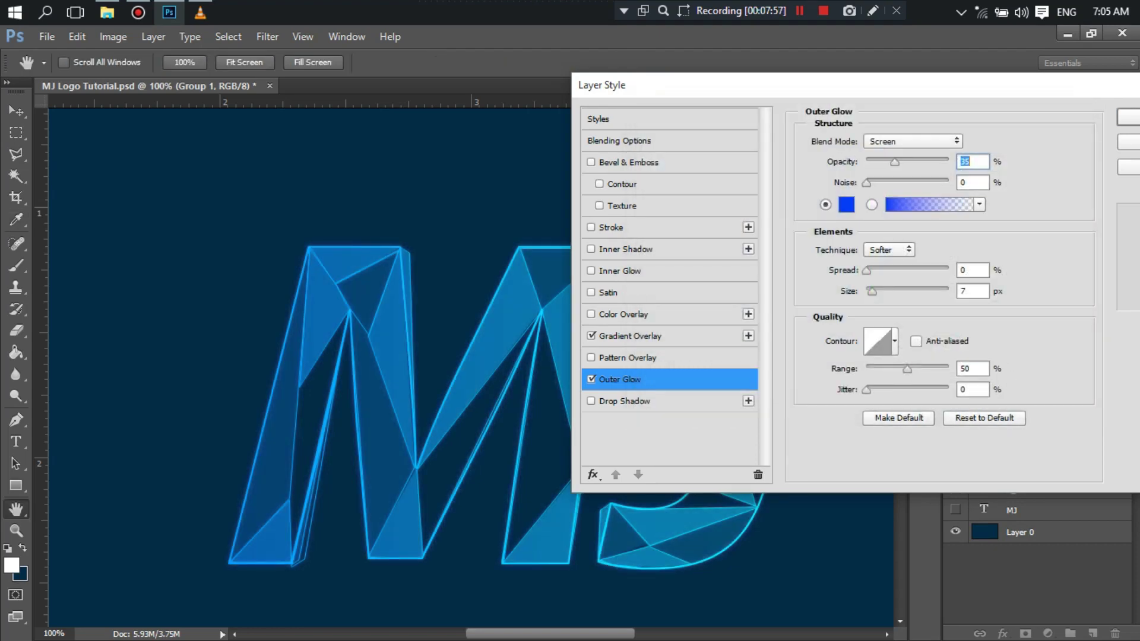
{"action": "key", "text": "Tab"}
{"action": "key", "text": "Tab"}
{"action": "key", "text": "Up"}
{"action": "key", "text": "Up"}
{"action": "key", "text": "Up"}
{"action": "key", "text": "shift+Tab"}
{"action": "key", "text": "shift+Tab"}
{"action": "key", "text": "Up"}
{"action": "key", "text": "Up"}
{"action": "key", "text": "Up"}
{"action": "left_click_drag", "start_coordinate": [682, 85], "coordinate": [560, 88]}
{"action": "key", "text": "Return"}
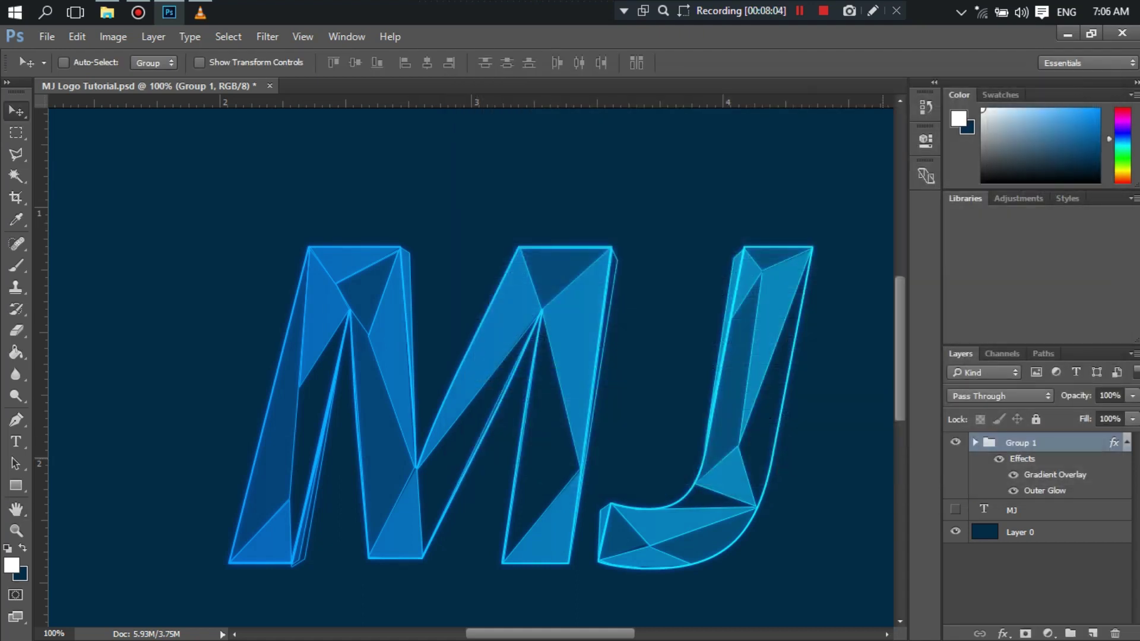
Duplicate Group 1 as Group 1 copy and zoom out to see the whole canvas.
{"action": "left_click", "coordinate": [1126, 442]}
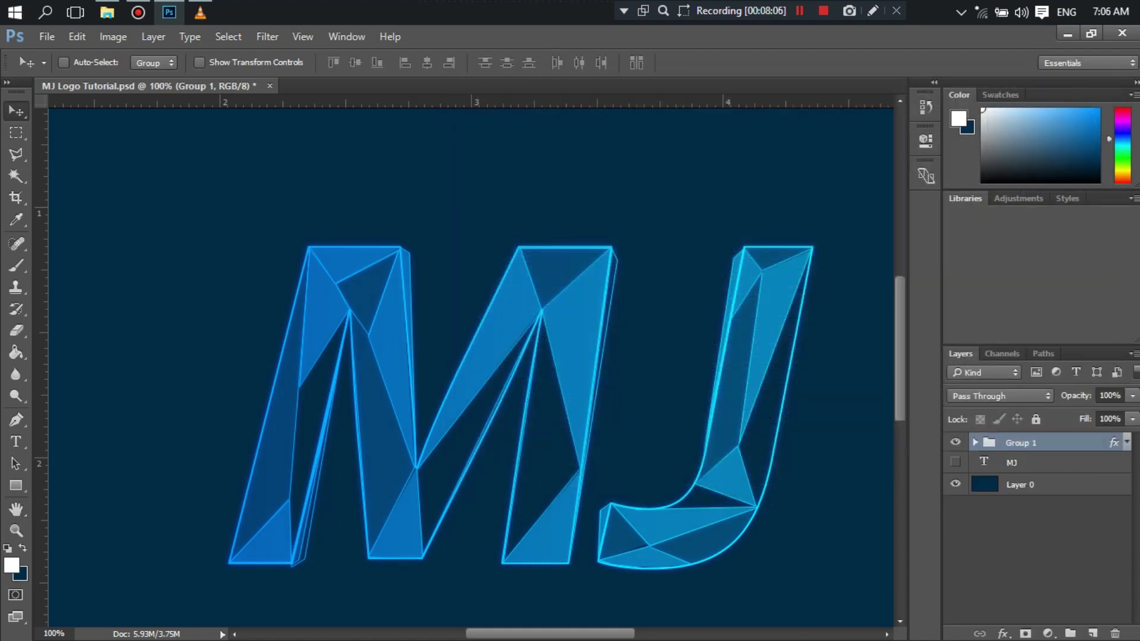
{"action": "right_click", "coordinate": [1081, 443]}
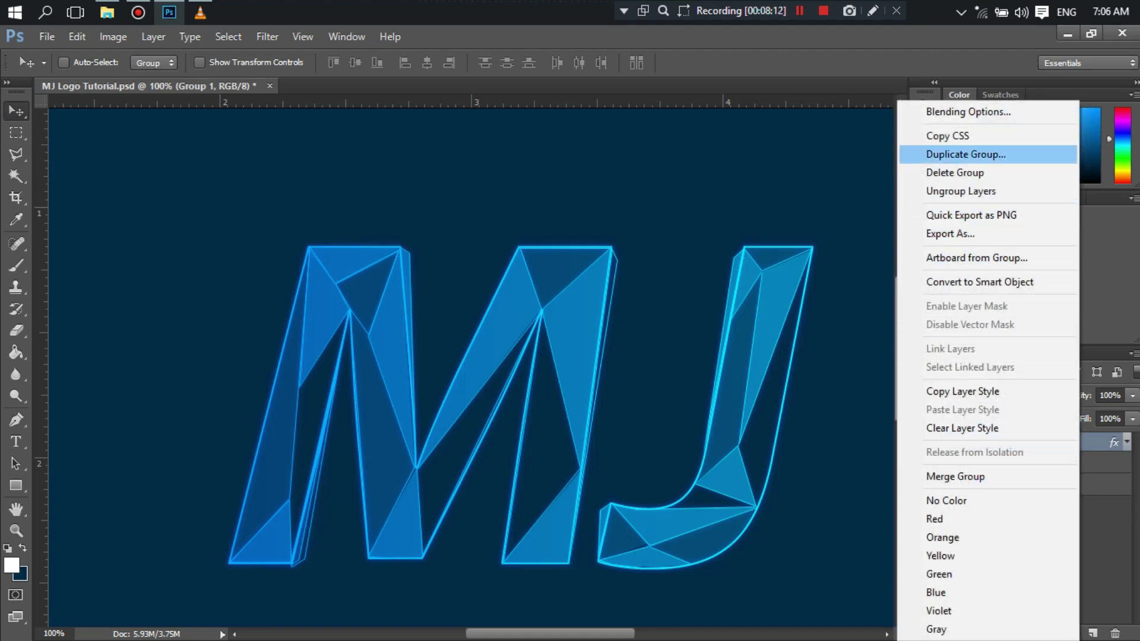
{"action": "left_click", "coordinate": [965, 154]}
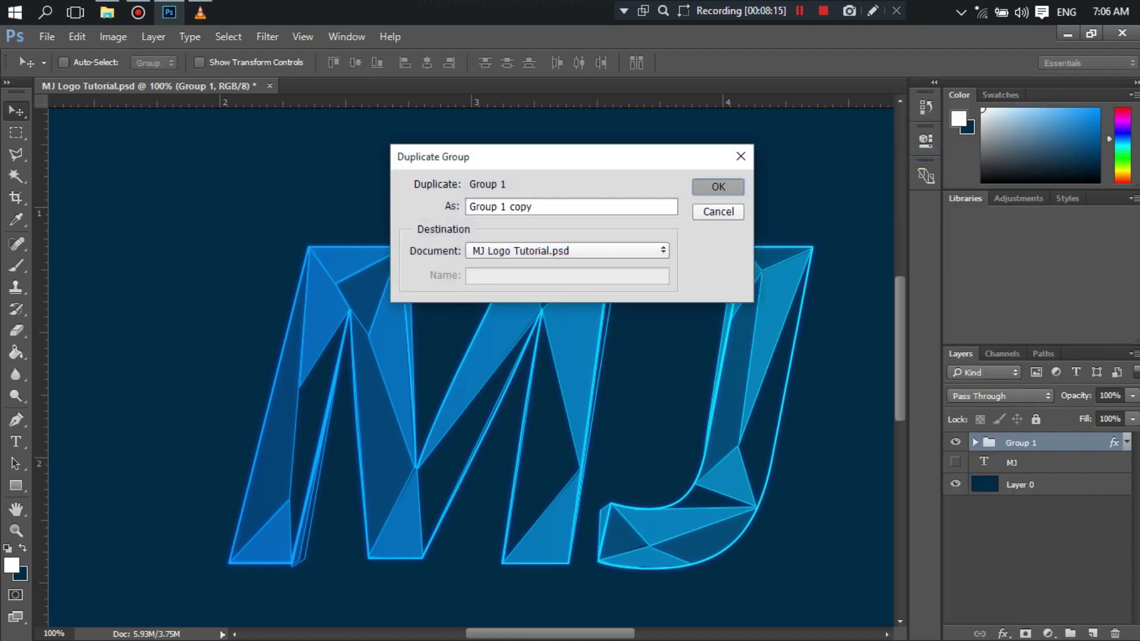
{"action": "left_click", "coordinate": [720, 186]}
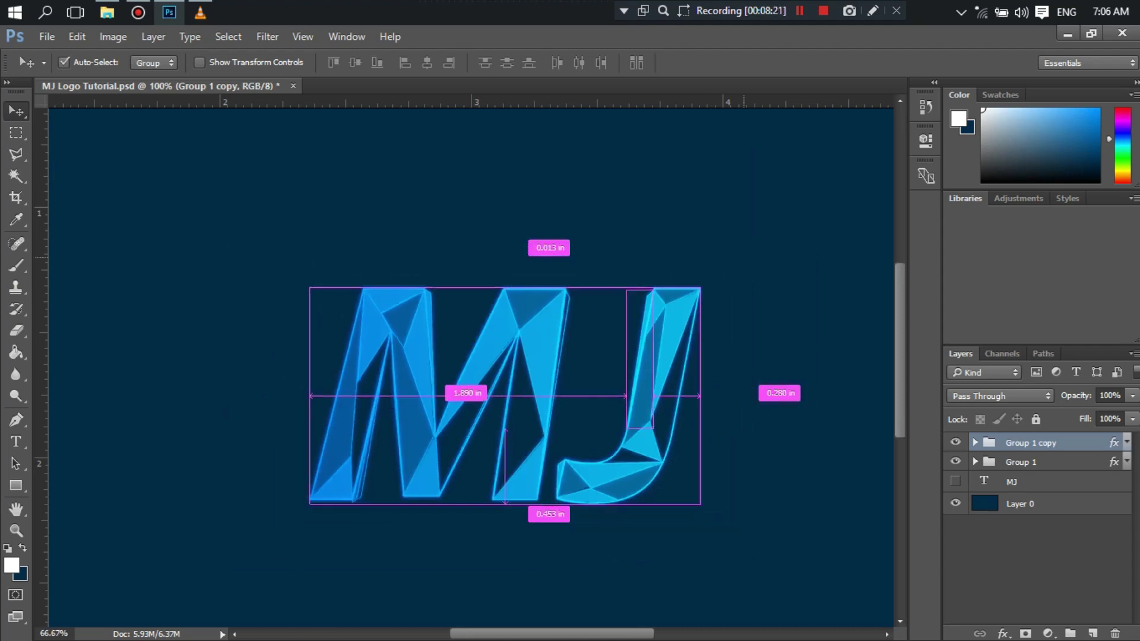
{"action": "key", "text": "ctrl+minus"}
{"action": "key", "text": "ctrl+minus"}
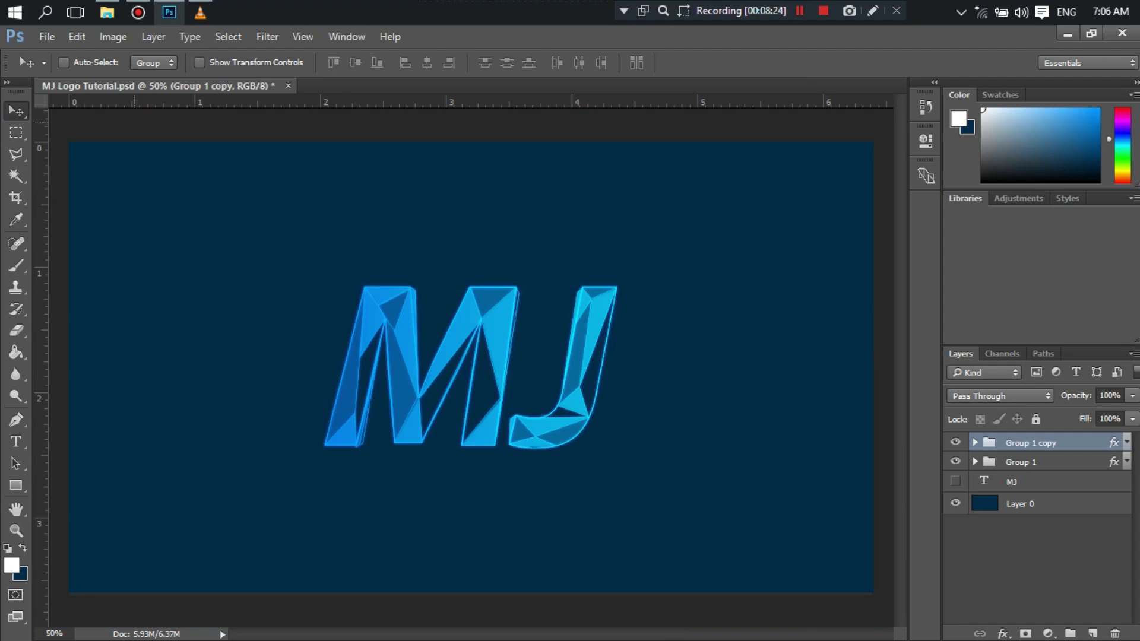
Export the logo as JPG via Export As, saving MJ Logo Tutorial.jpg to Compulsary (D:).
{"action": "left_click", "coordinate": [47, 36]}
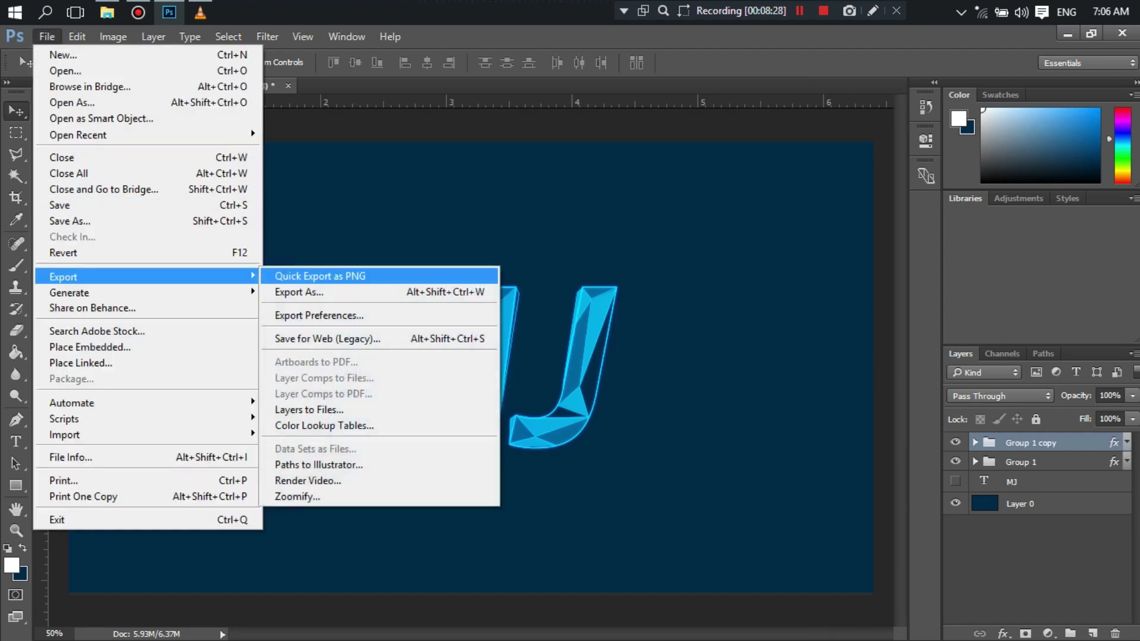
{"action": "left_click", "coordinate": [299, 292]}
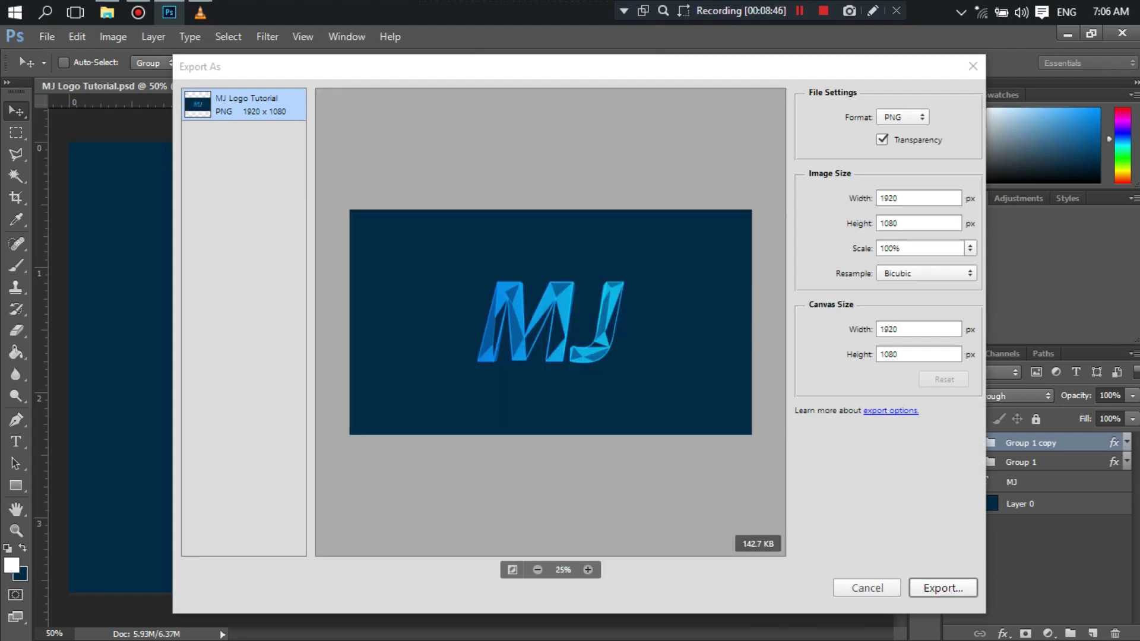
{"action": "left_click", "coordinate": [903, 116]}
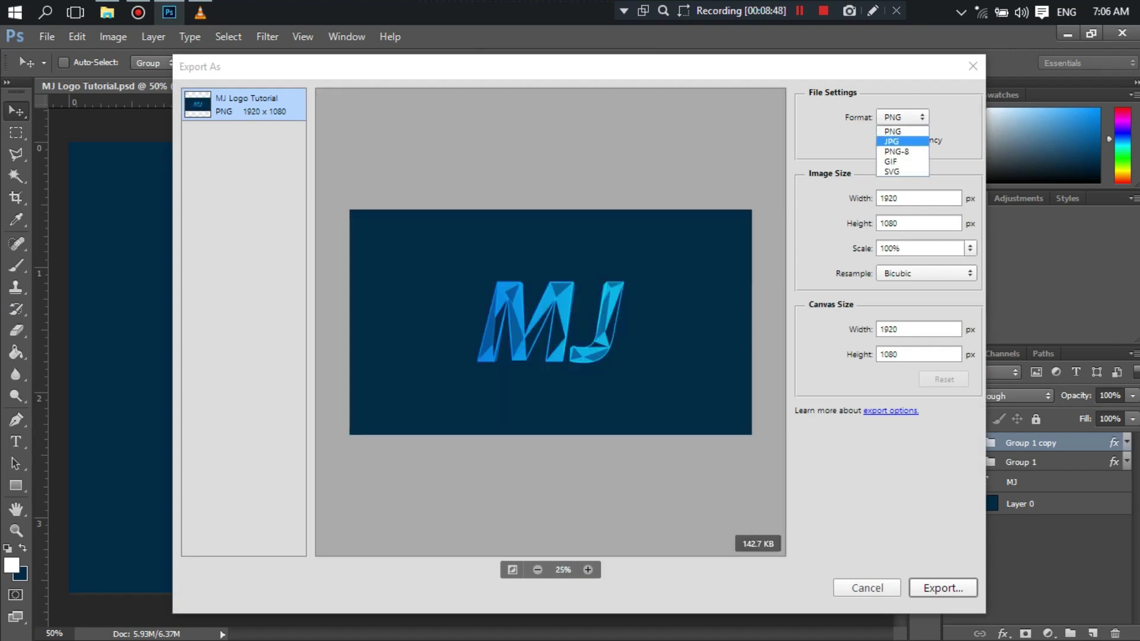
{"action": "left_click", "coordinate": [891, 137]}
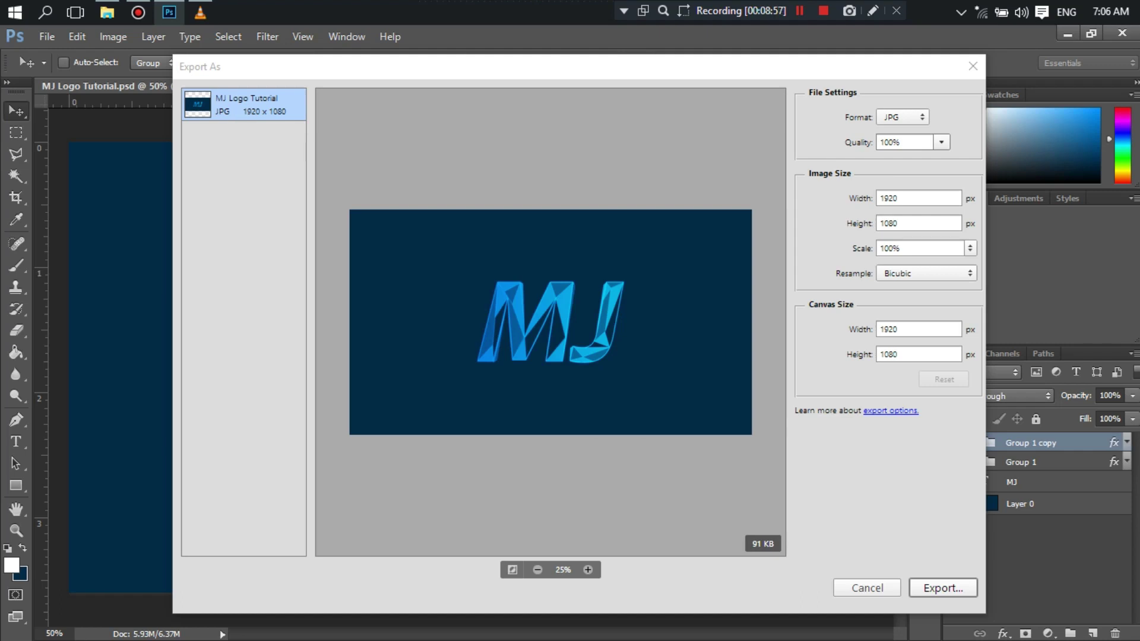
{"action": "left_click", "coordinate": [943, 588]}
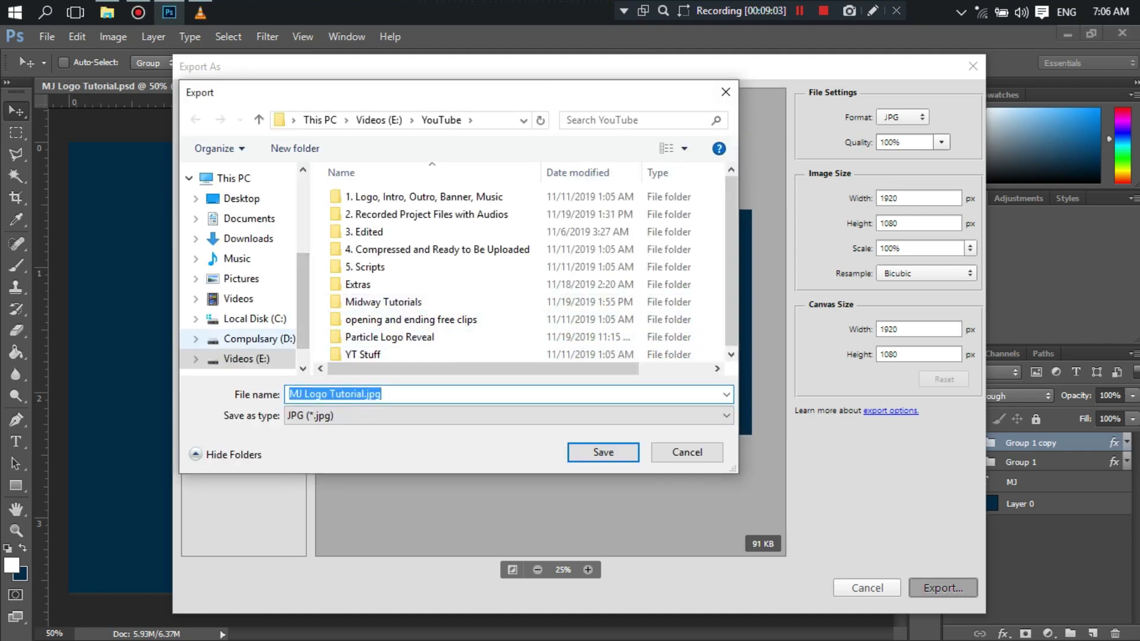
{"action": "left_click", "coordinate": [260, 338]}
{"action": "scroll", "coordinate": [593, 344], "scroll_direction": "down", "scroll_amount": 1}
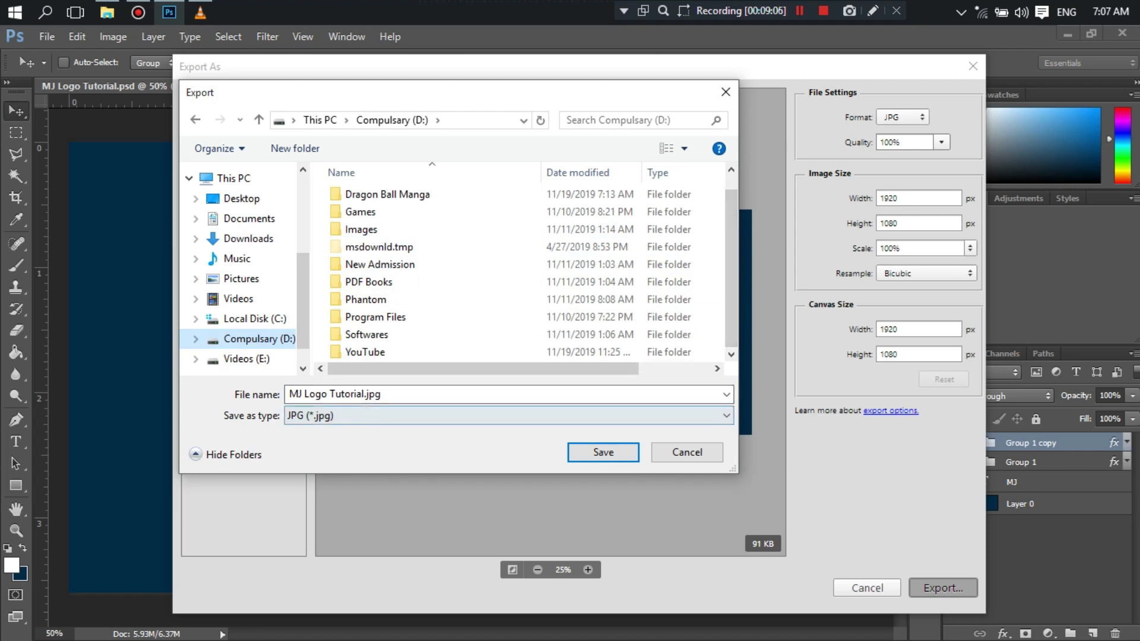
{"action": "left_click", "coordinate": [631, 453]}
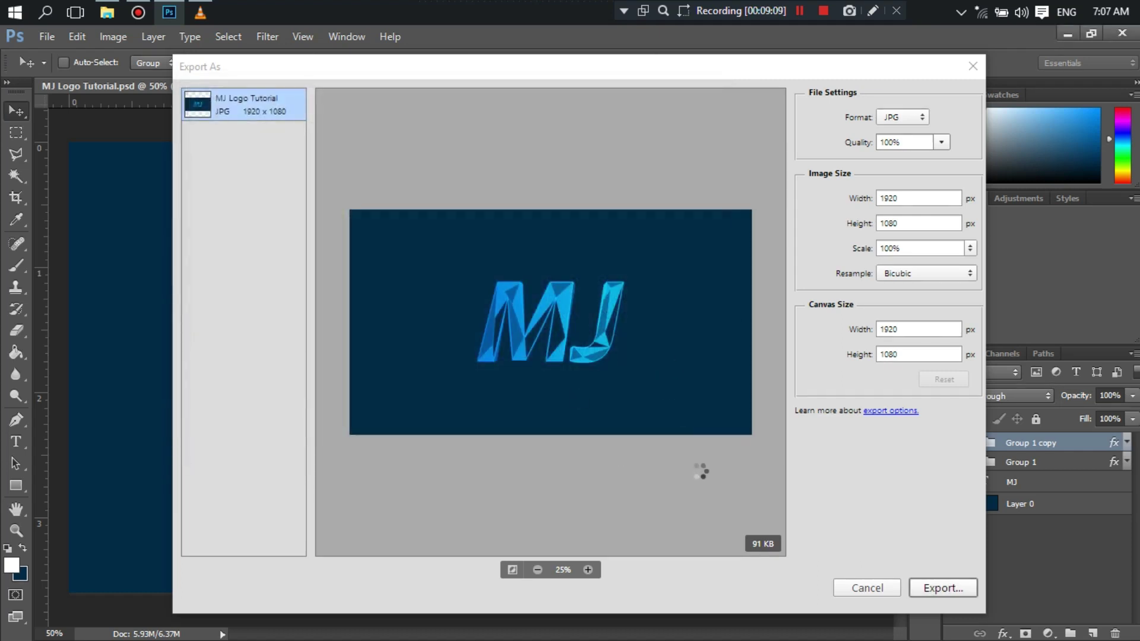
Check the exported JPG in File Explorer, then minimize Photoshop to show the desktop.
{"action": "key", "text": "super+e"}
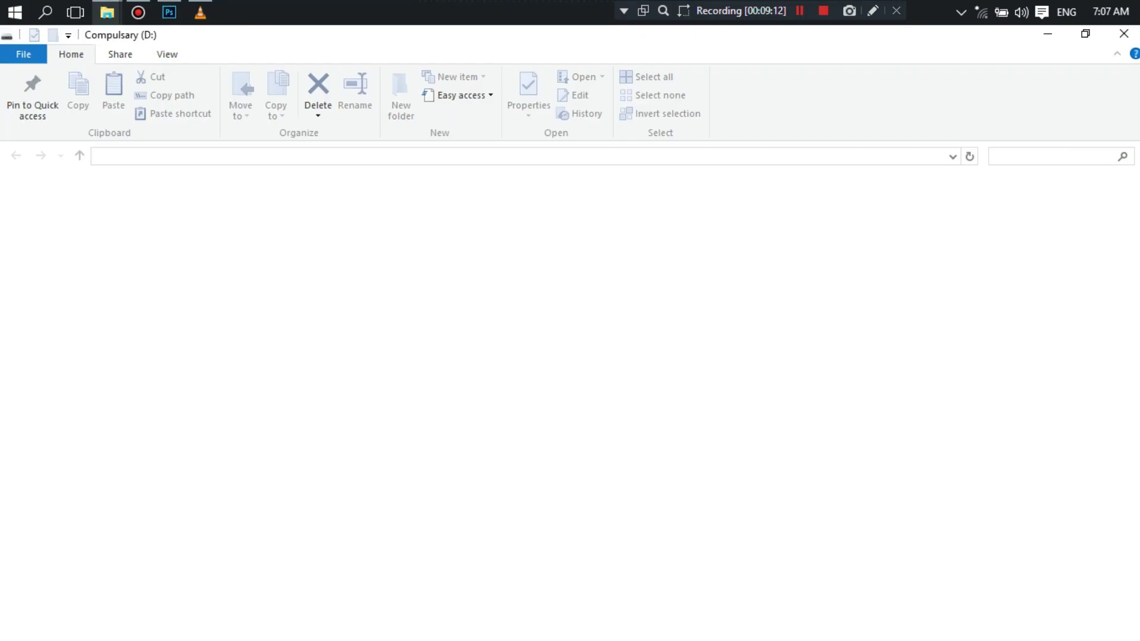
{"action": "key", "text": "alt+Tab"}
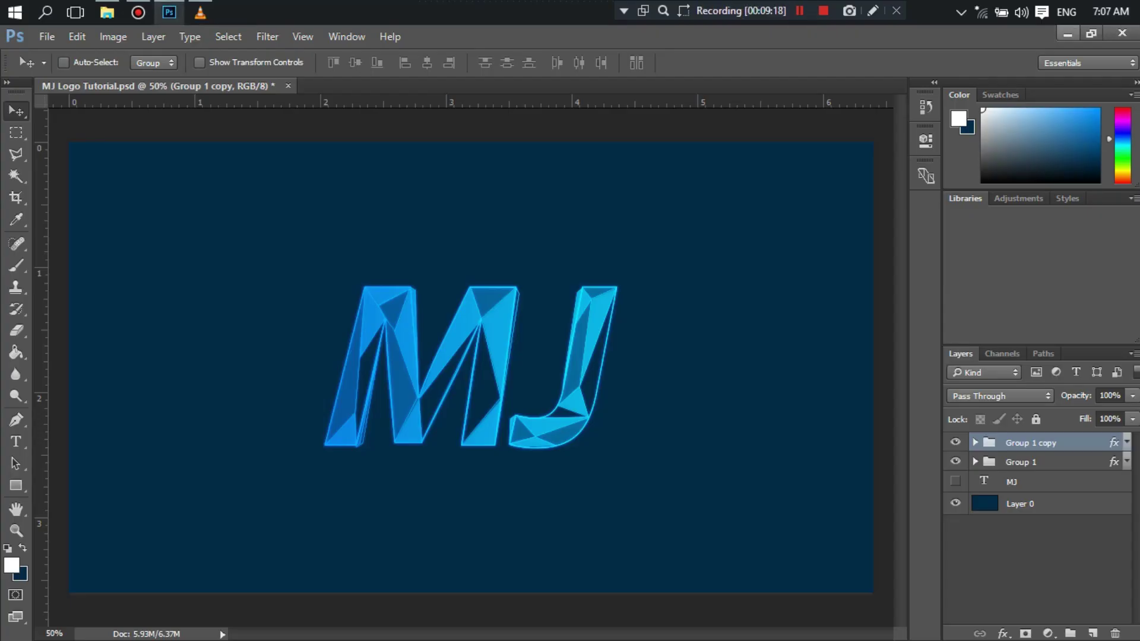
{"action": "left_click", "coordinate": [1067, 34]}
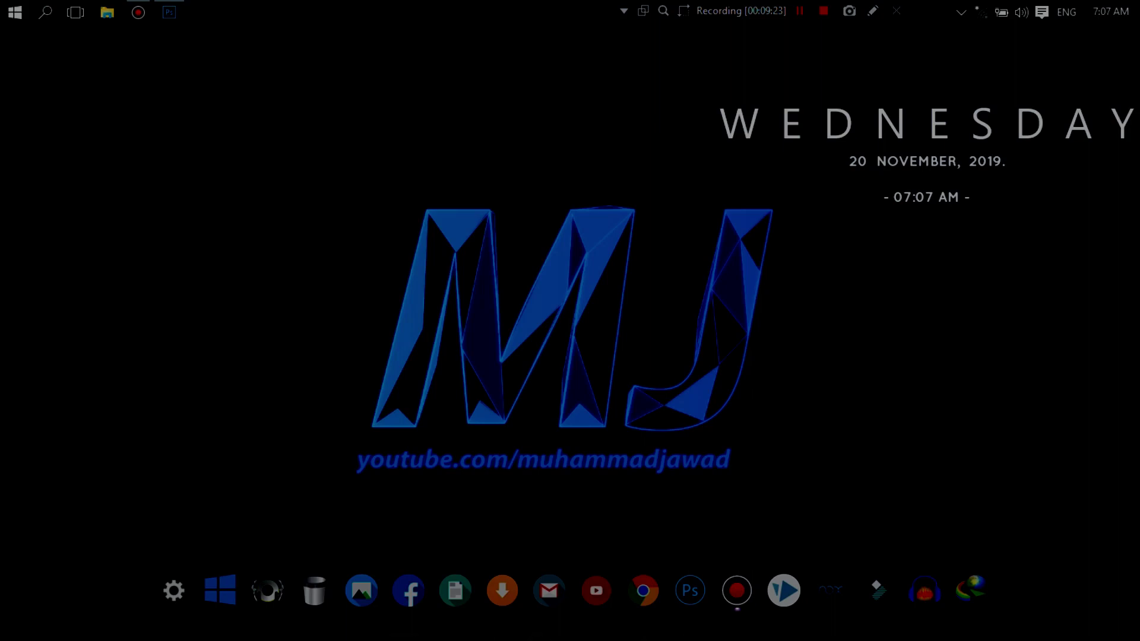